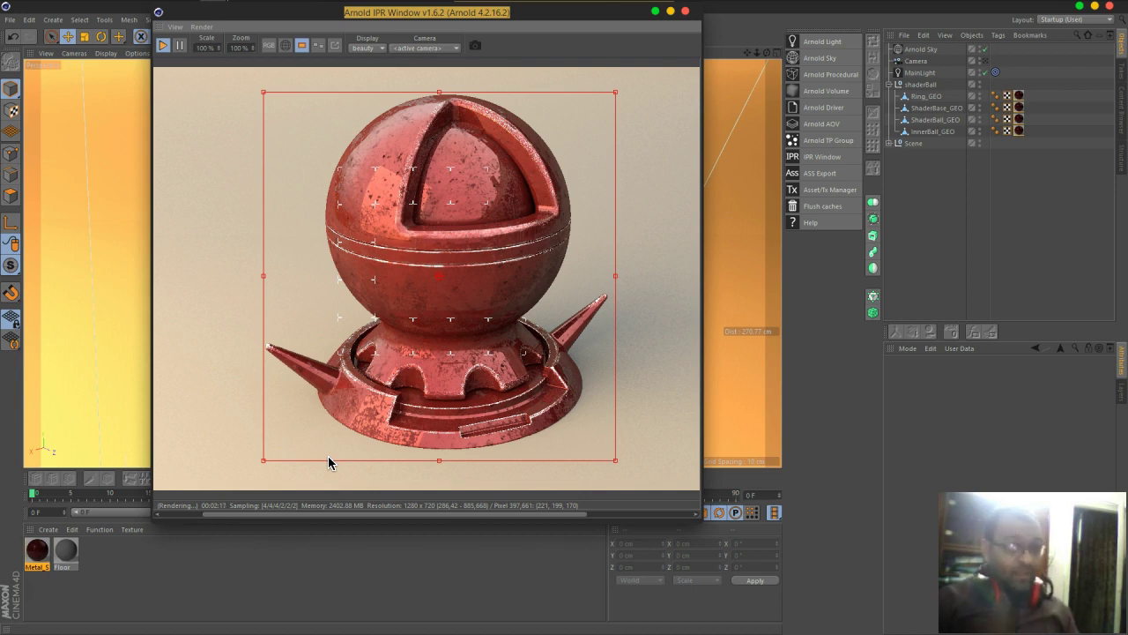
left_click(496, 11)
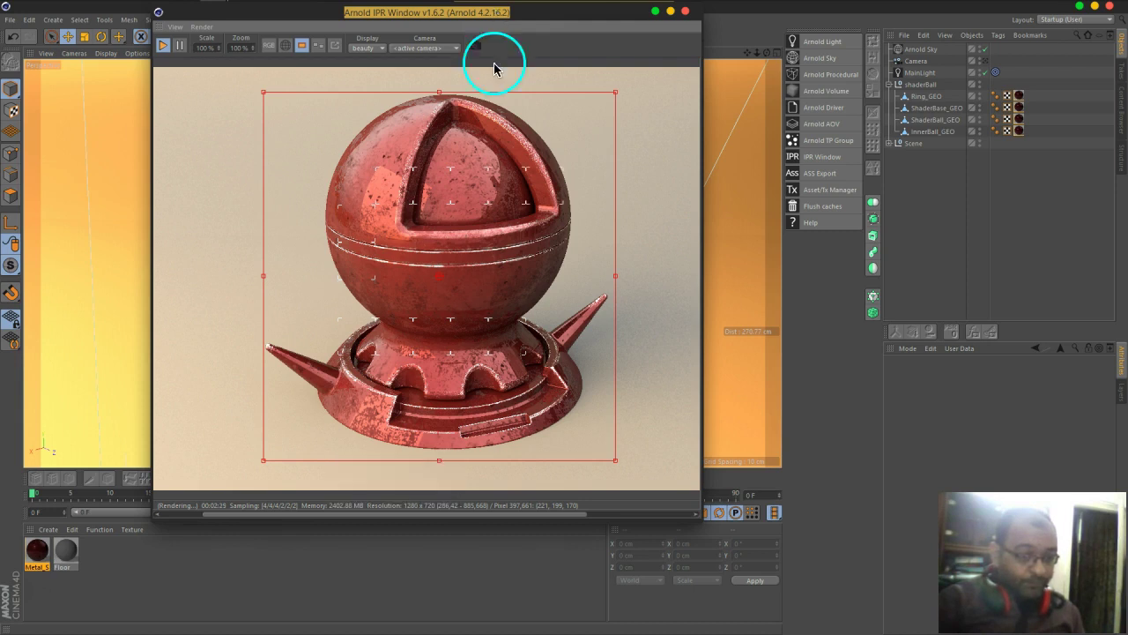
mouse_move(465, 300)
left_mouse_down()
mouse_move(355, 182)
mouse_move(421, 405)
mouse_move(379, 389)
mouse_move(370, 372)
mouse_move(441, 403)
mouse_move(459, 390)
mouse_move(448, 429)
mouse_move(469, 397)
mouse_move(496, 388)
mouse_move(473, 391)
left_mouse_up()
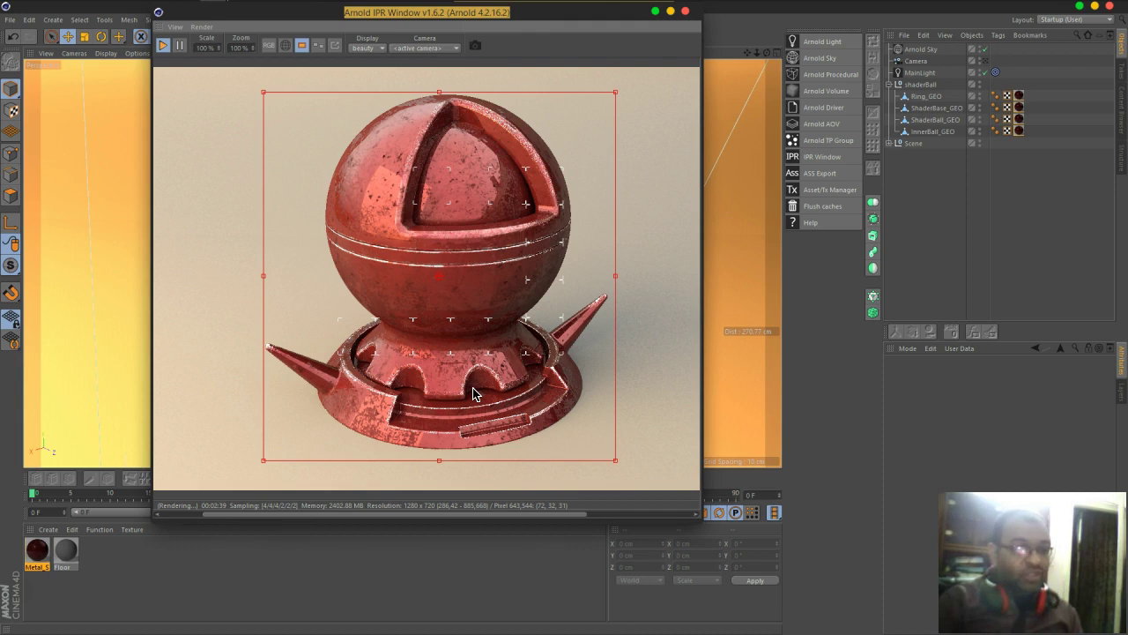
mouse_move(472, 394)
left_mouse_down()
mouse_move(515, 429)
mouse_move(417, 422)
left_mouse_up()
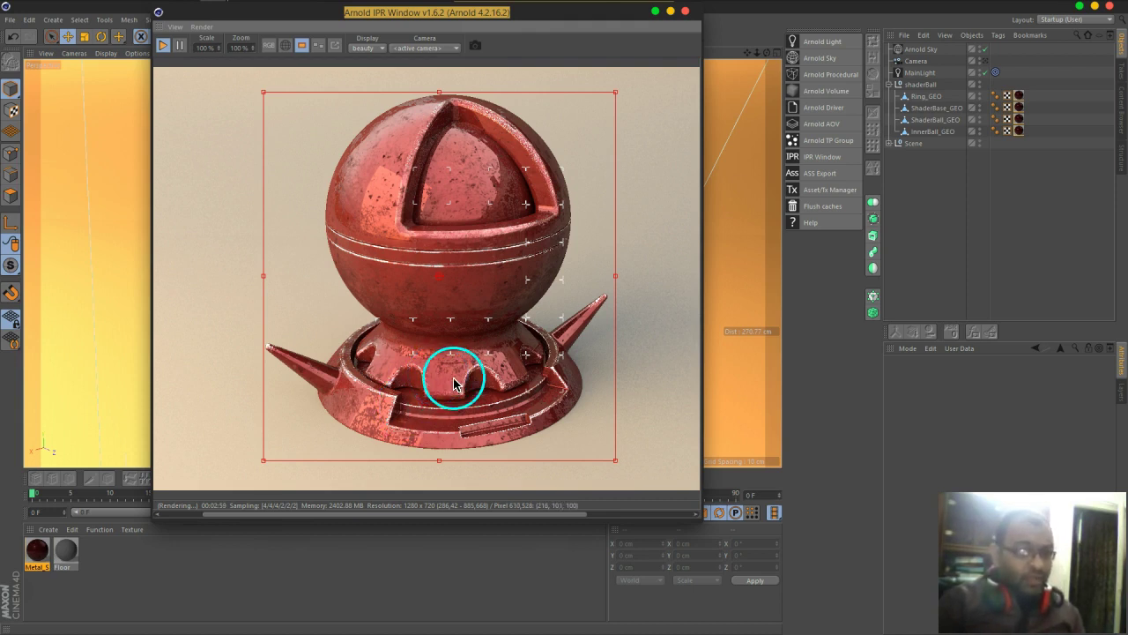
- Move the render window aside and open the Metal_Shader material's shader network, leaving the separate material editor closed
left_click_drag(527, 19, 932, 20)
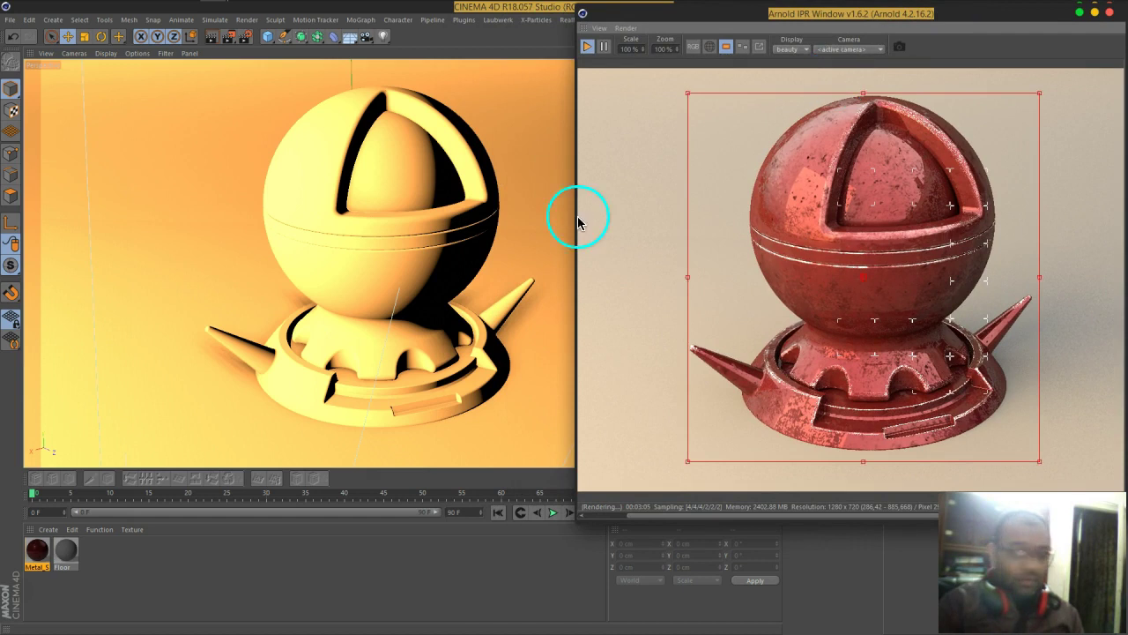
double_click(37, 548)
left_click(276, 123)
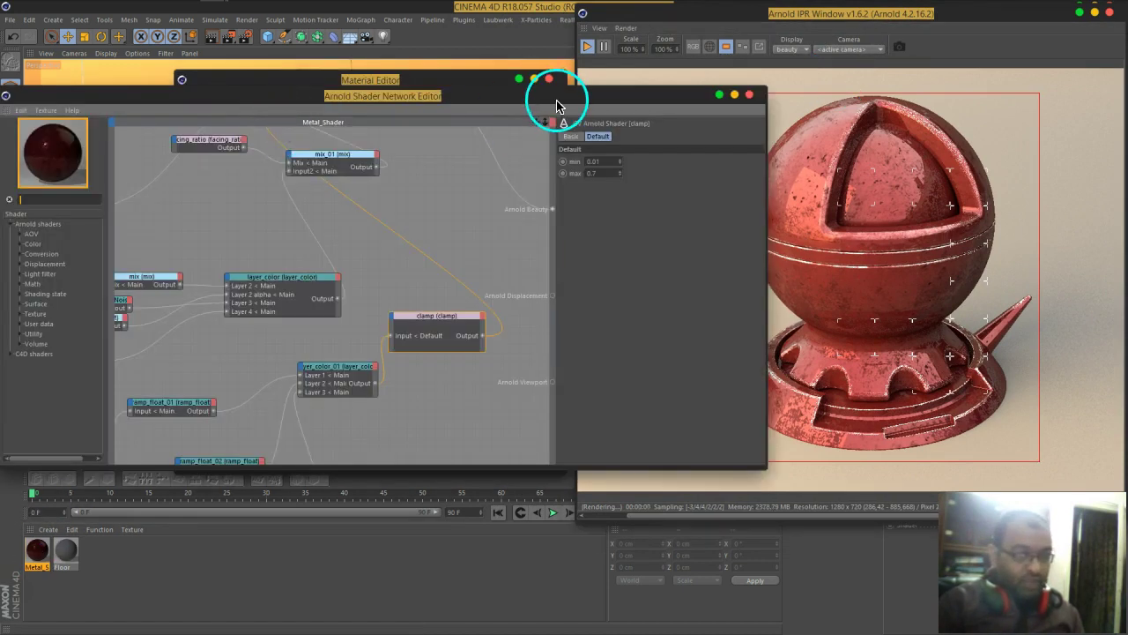
left_click(550, 79)
middle_click_drag(481, 185, 462, 262)
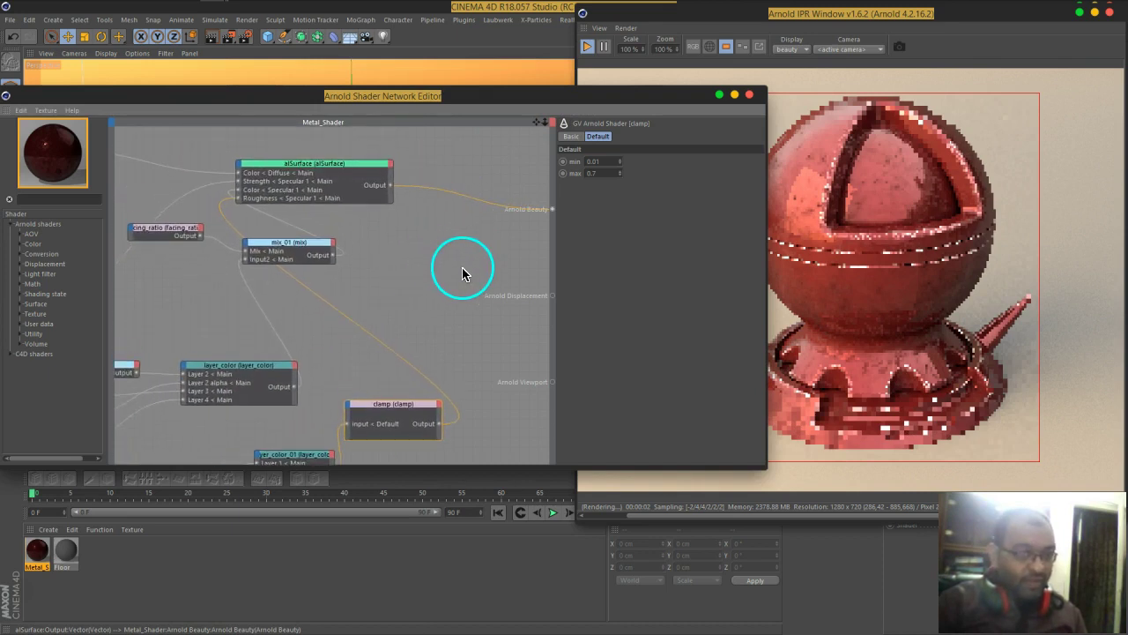
- Rename the alSurface node to Base_Shader
left_click(331, 167)
left_click(568, 136)
left_click_drag(641, 161, 584, 163)
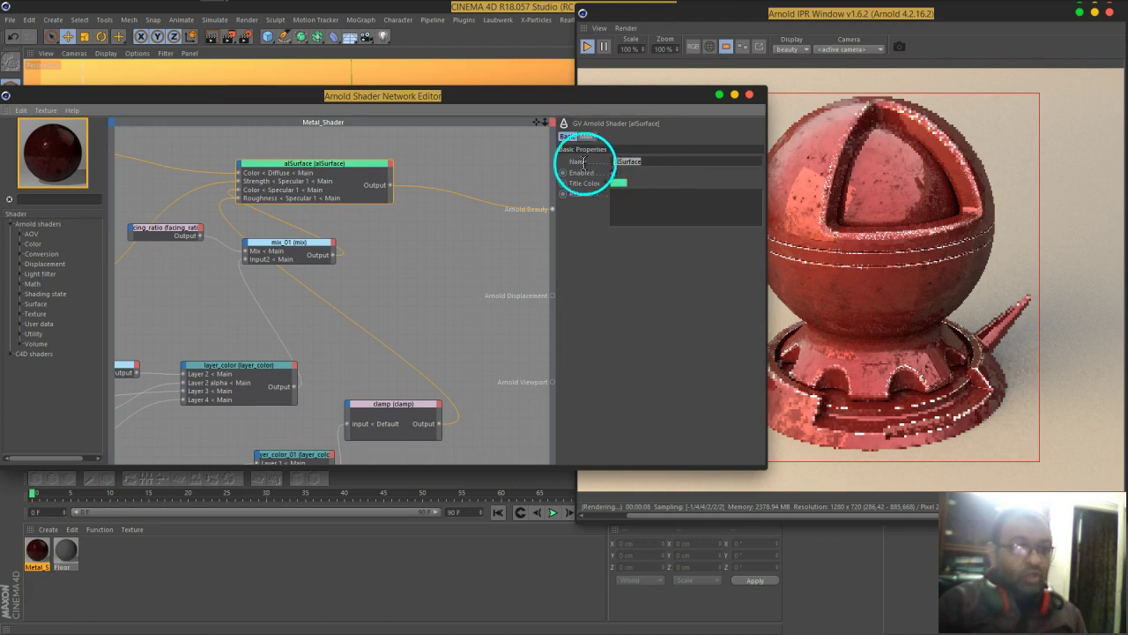
type("Base_Shader")
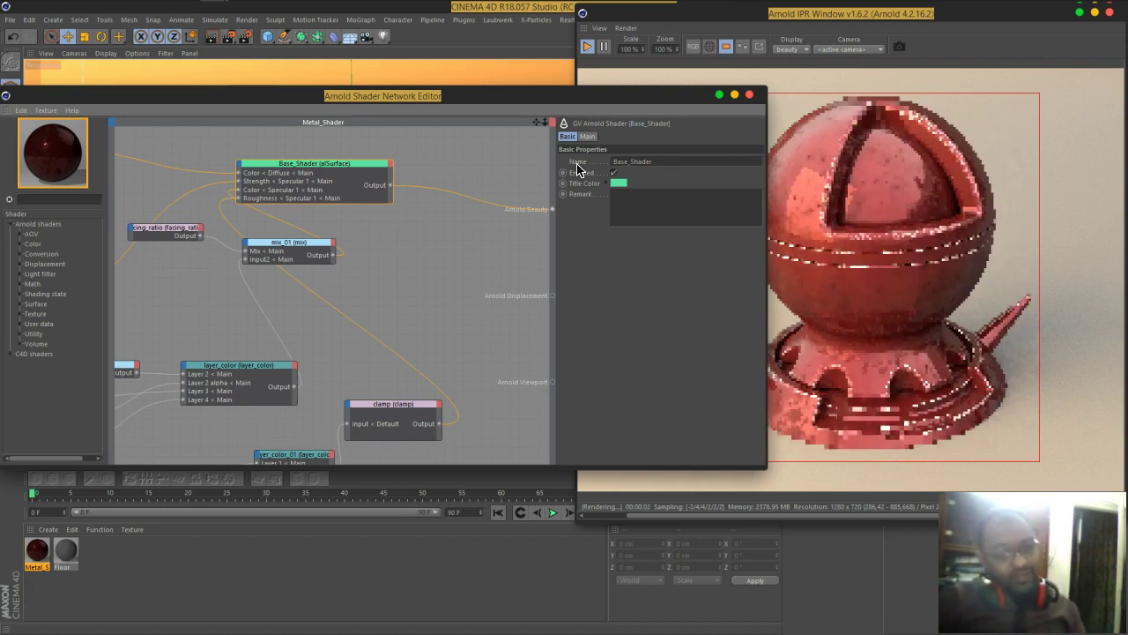
left_click(564, 180)
- Add an ambient_occlusion shader to the network and connect its output to Arnold Beauty in place of Base_Shader
left_click_drag(331, 167, 367, 164)
left_click(75, 192)
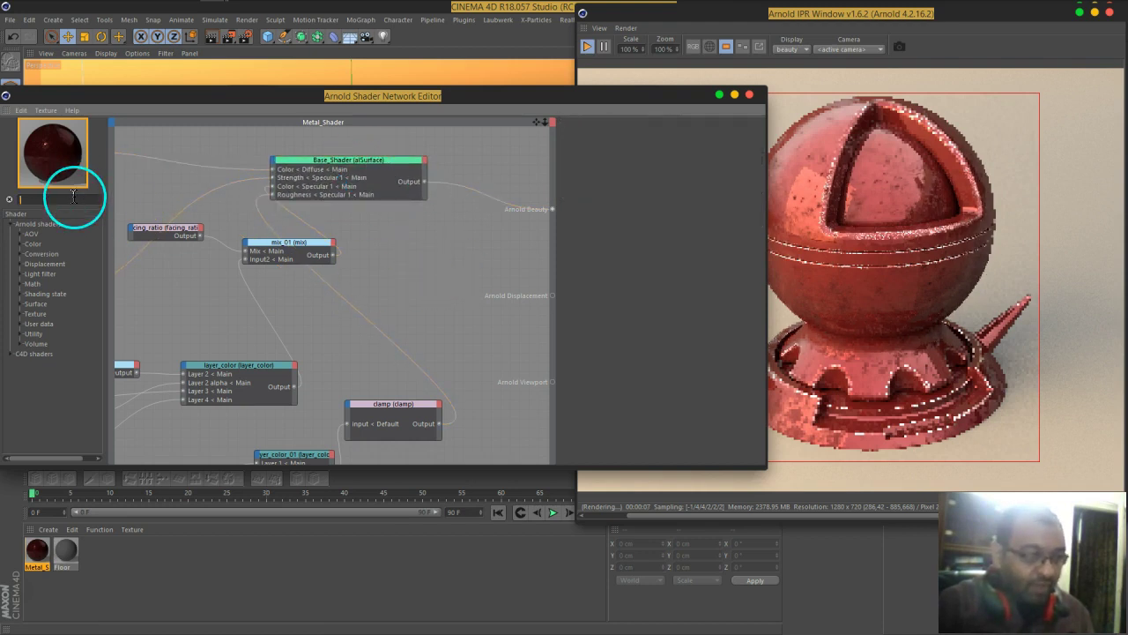
type("amb")
left_click_drag(73, 244, 552, 217)
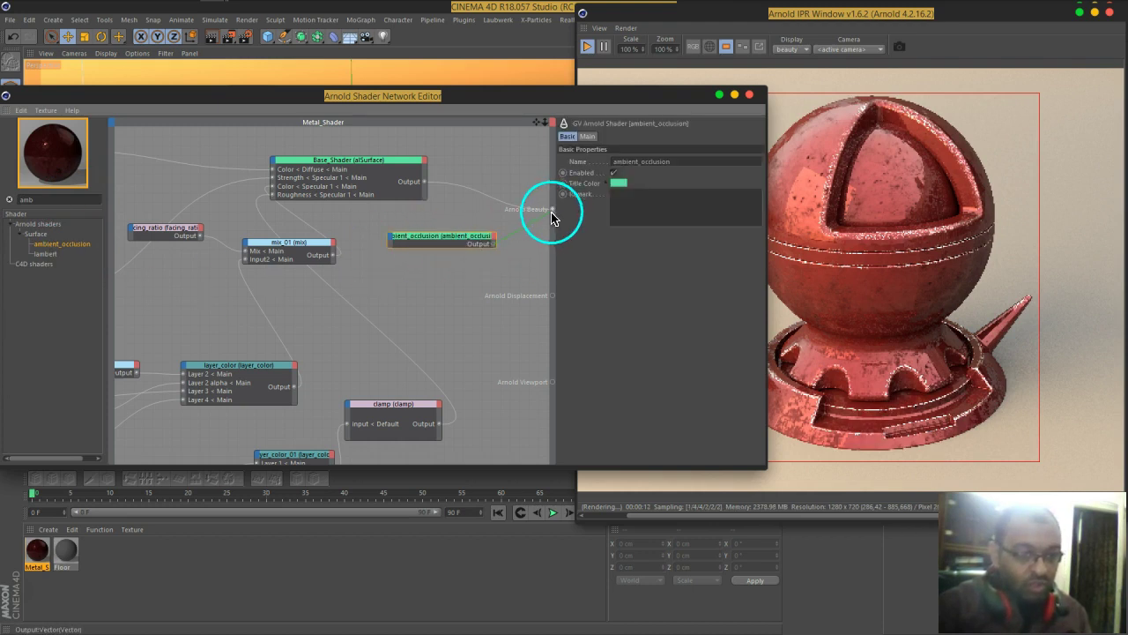
- Uncover the live render and set the ambient occlusion's samples to 6 and its falloff to 50
left_click_drag(603, 101, 366, 85)
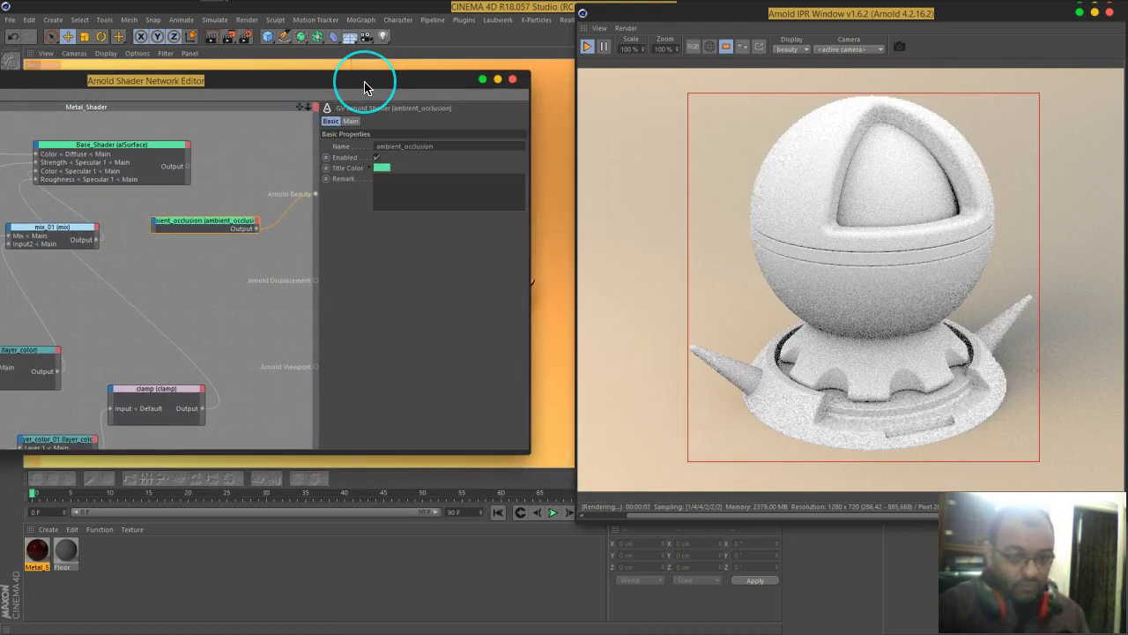
left_click(351, 121)
double_click(407, 144)
type("6")
key("Return")
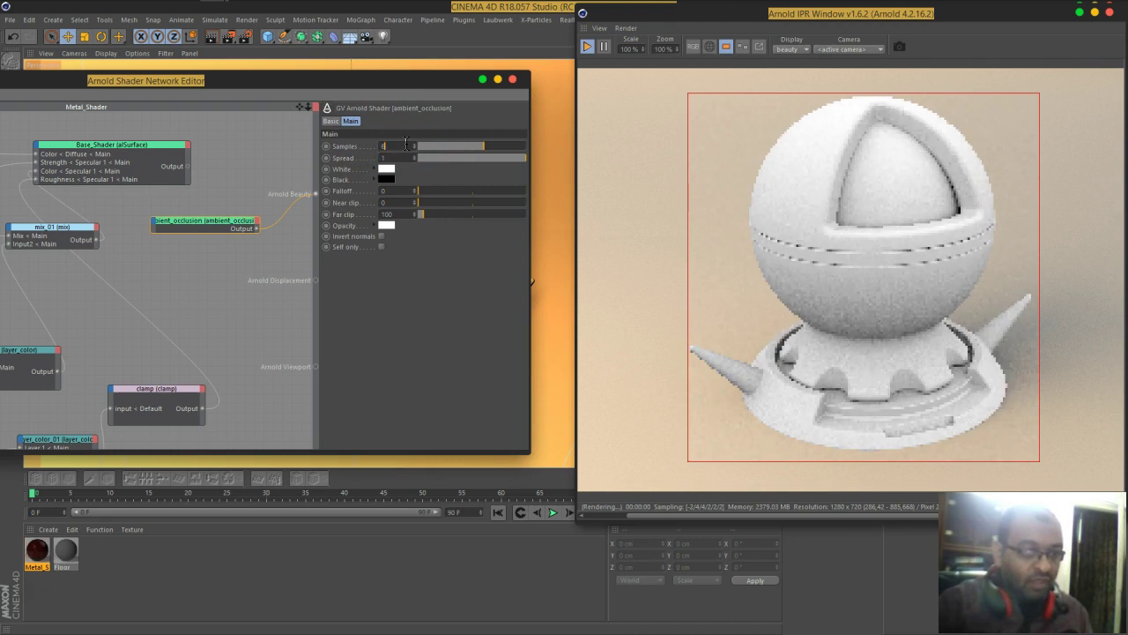
left_click(420, 212)
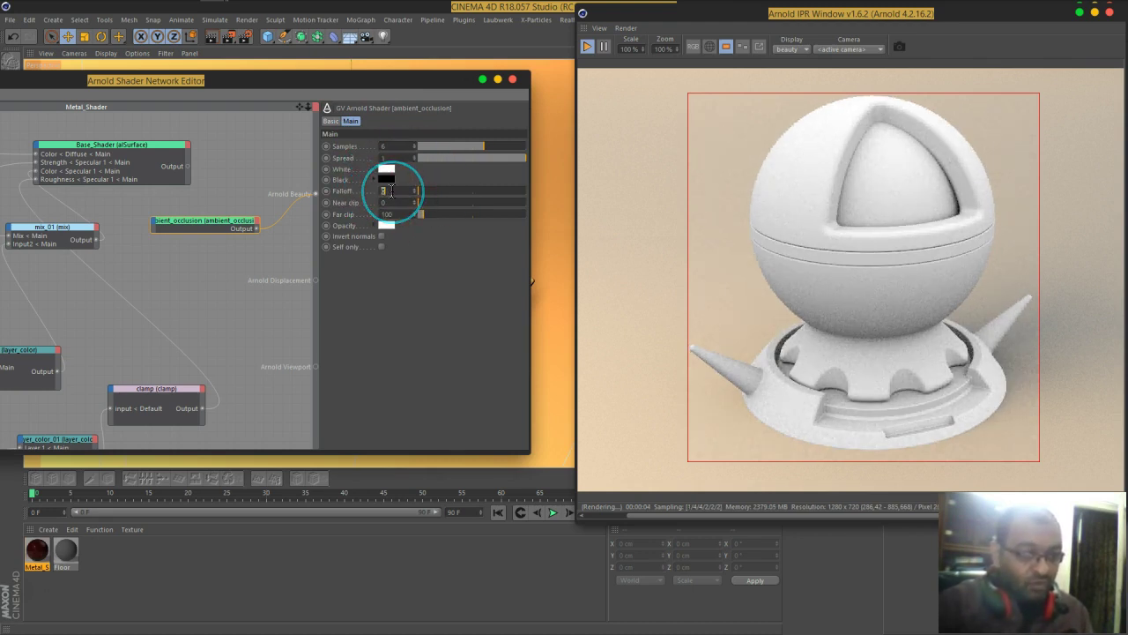
type("50")
key("Return")
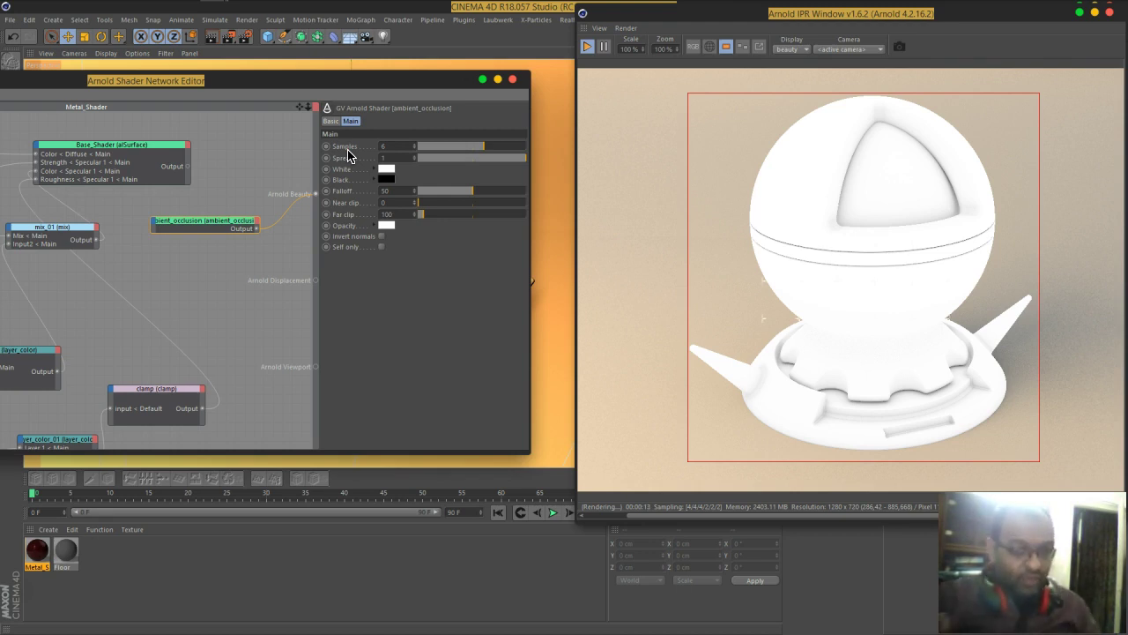
- Try lower spread values on the ambient occlusion, ending at 0.58, and check the shading on the shader ball
left_click_drag(522, 159, 445, 172)
left_click(851, 201)
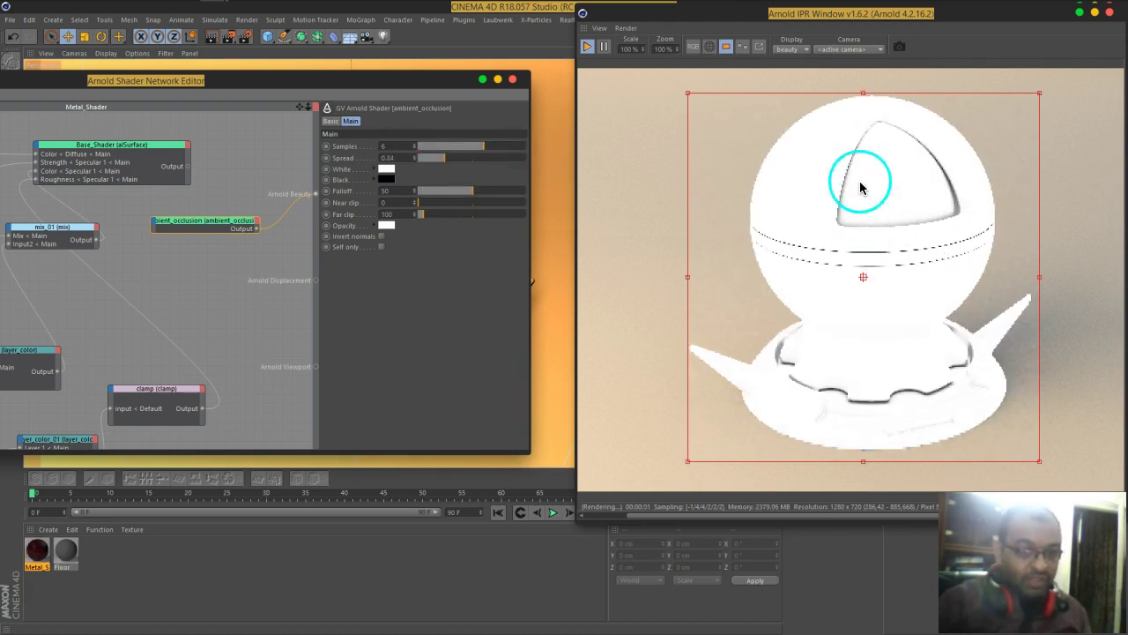
left_click_drag(453, 167, 479, 159)
left_click(886, 248)
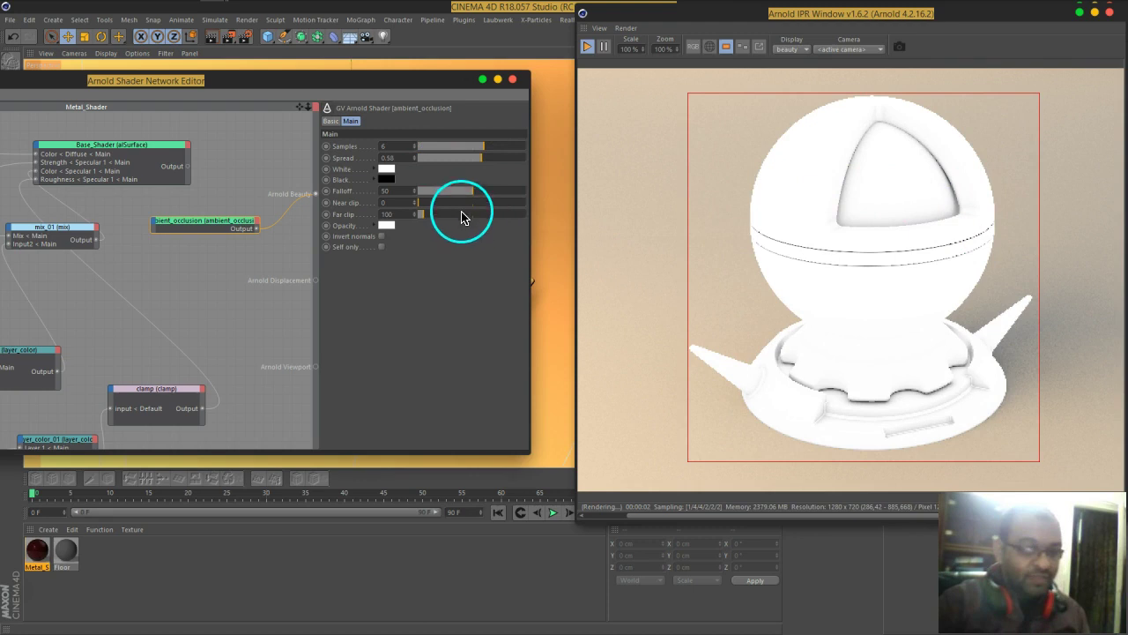
- Try falloff values of 8 and 31 on the ambient occlusion and examine the contact shading in the render
mouse_move(454, 212)
left_mouse_down()
mouse_move(467, 194)
mouse_move(428, 194)
mouse_move(442, 204)
left_mouse_up()
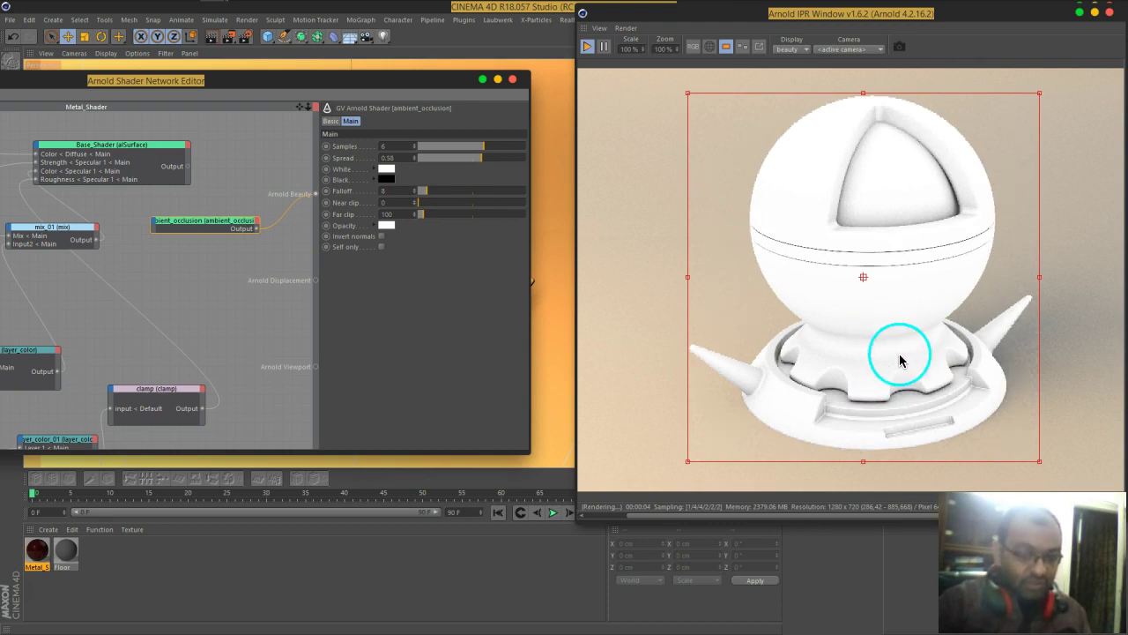
mouse_move(441, 189)
left_mouse_down()
mouse_move(433, 196)
mouse_move(461, 195)
mouse_move(452, 196)
left_mouse_up()
left_click(860, 273)
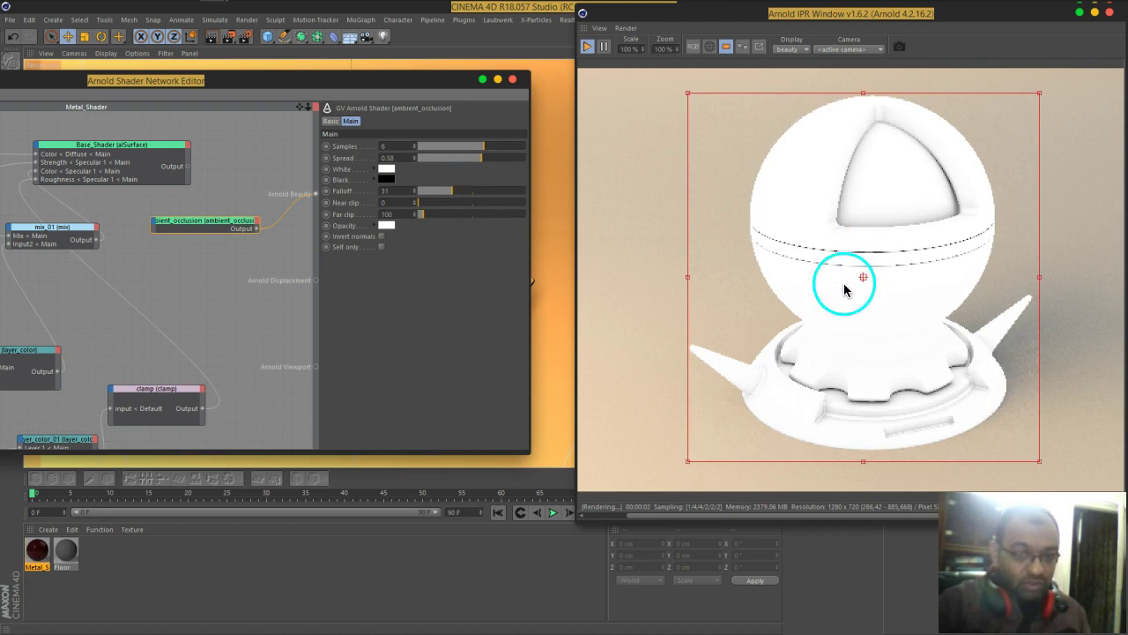
mouse_move(899, 285)
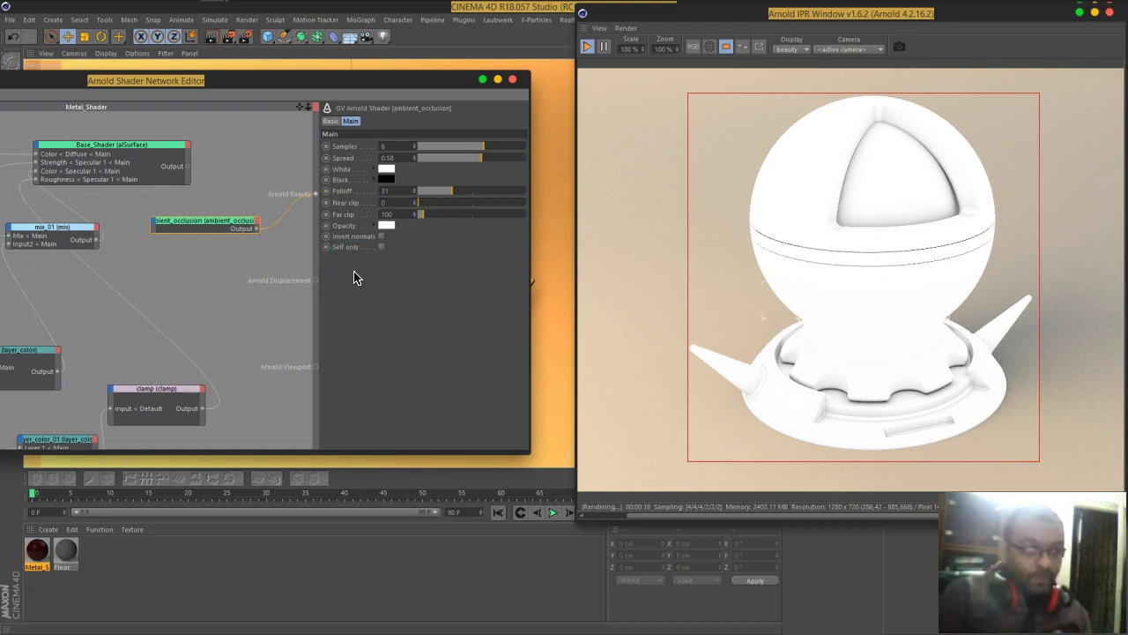
mouse_move(899, 365)
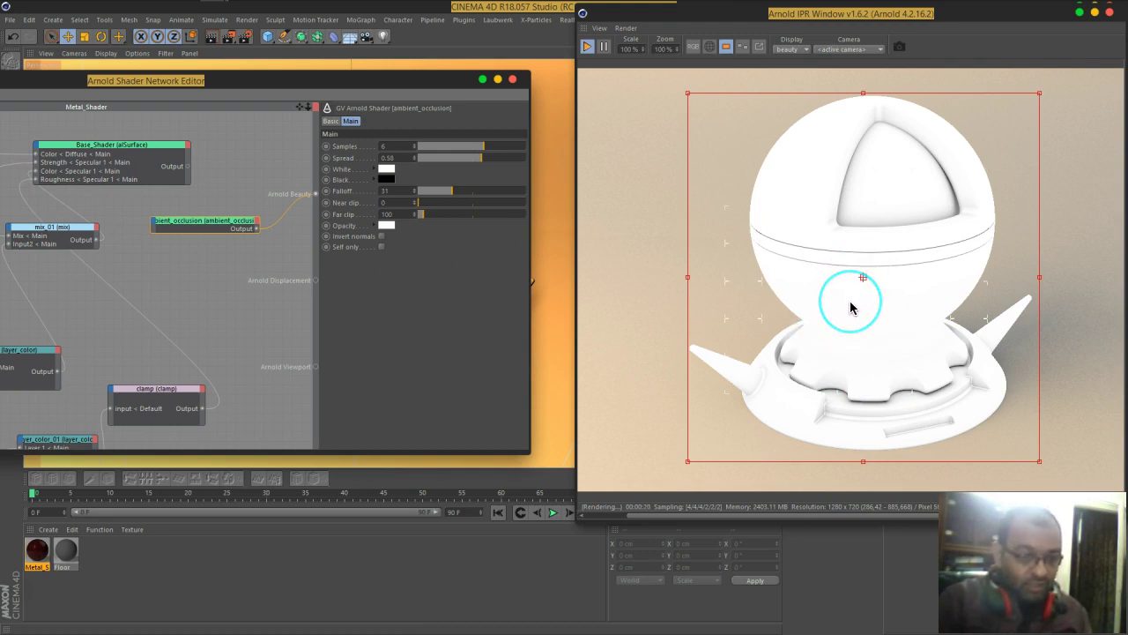
- Try Invert normals on the ambient occlusion, examine the render, and turn the option off again
left_click(353, 238)
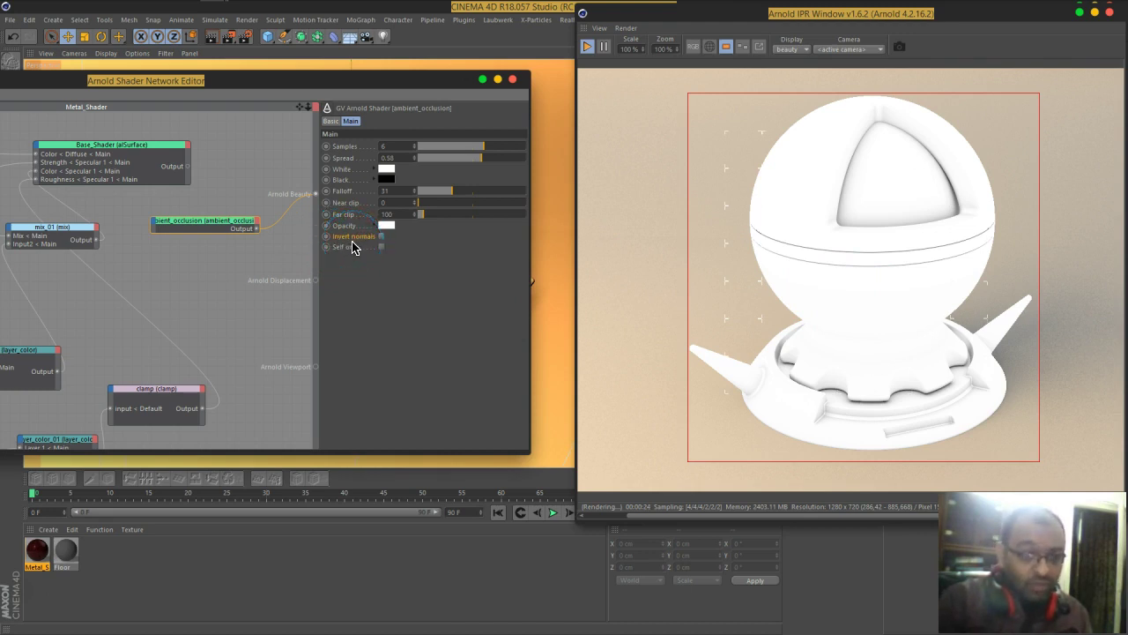
left_click(863, 235)
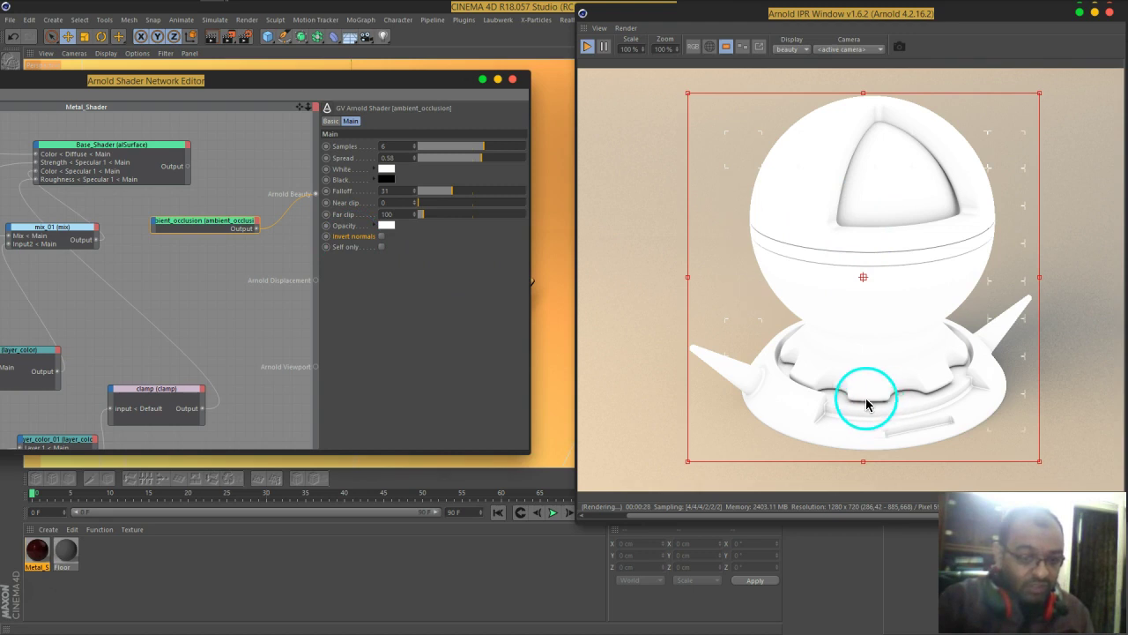
left_click(383, 238)
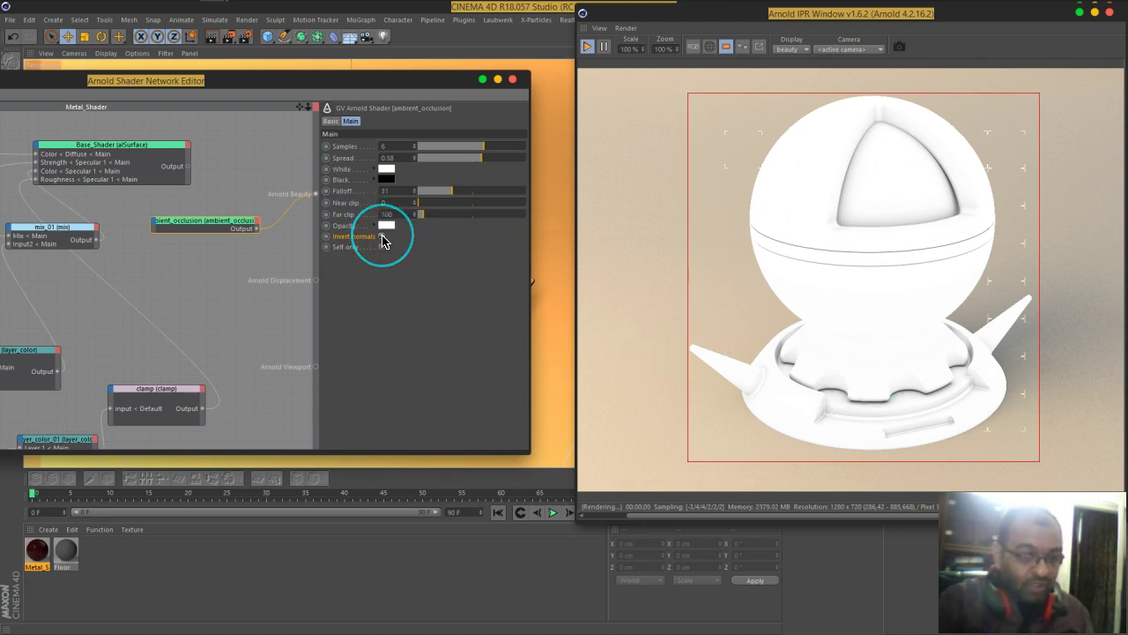
left_click(1008, 415)
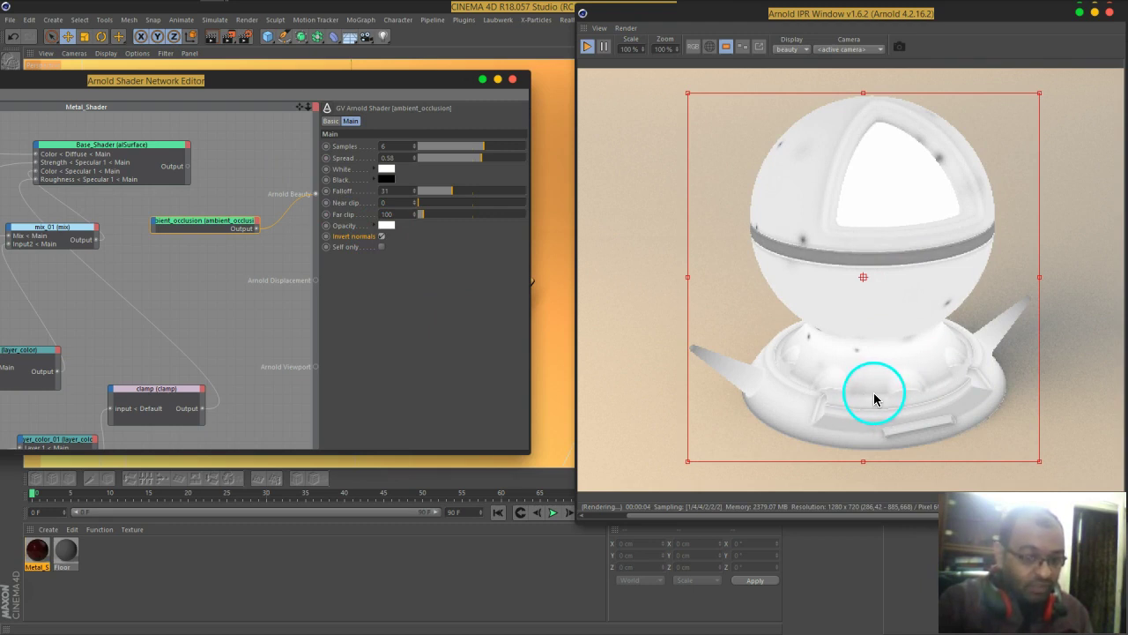
left_click(838, 389)
left_click(404, 233)
left_click(382, 237)
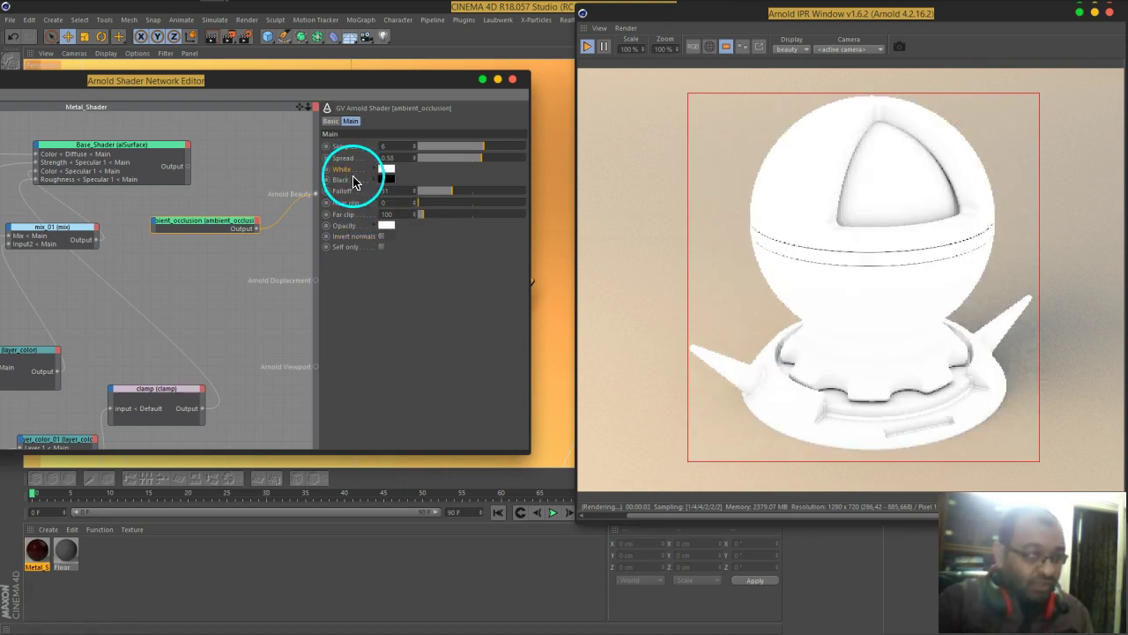
- Swap the ambient occlusion colours by setting White to black and Black to full white
left_click(388, 179)
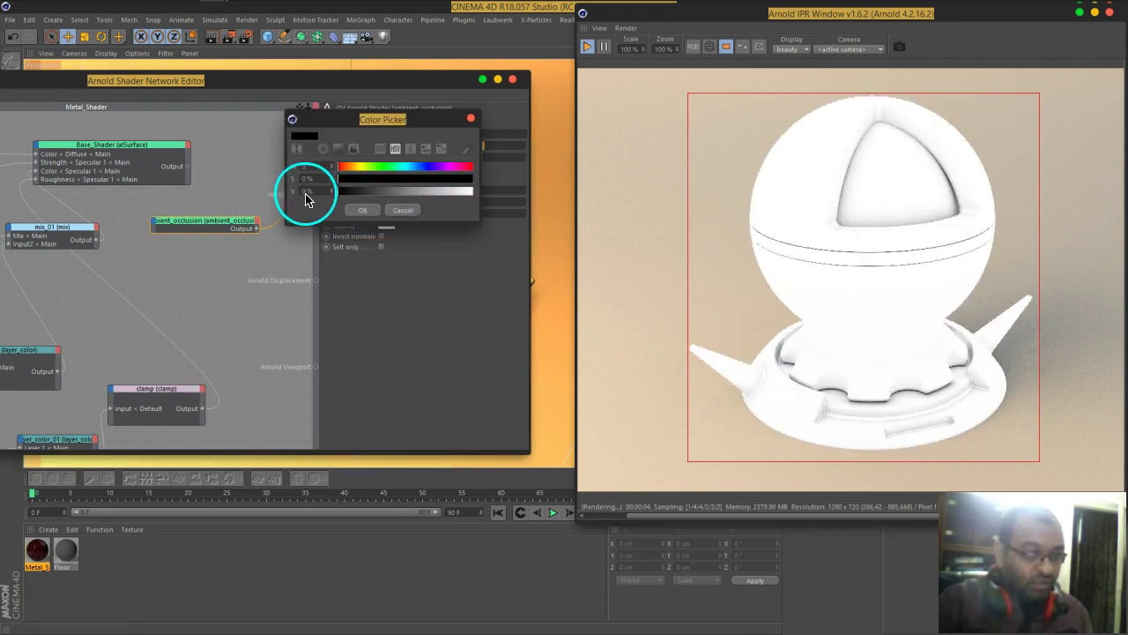
left_click(357, 209)
left_click(389, 181)
left_click_drag(411, 202, 548, 216)
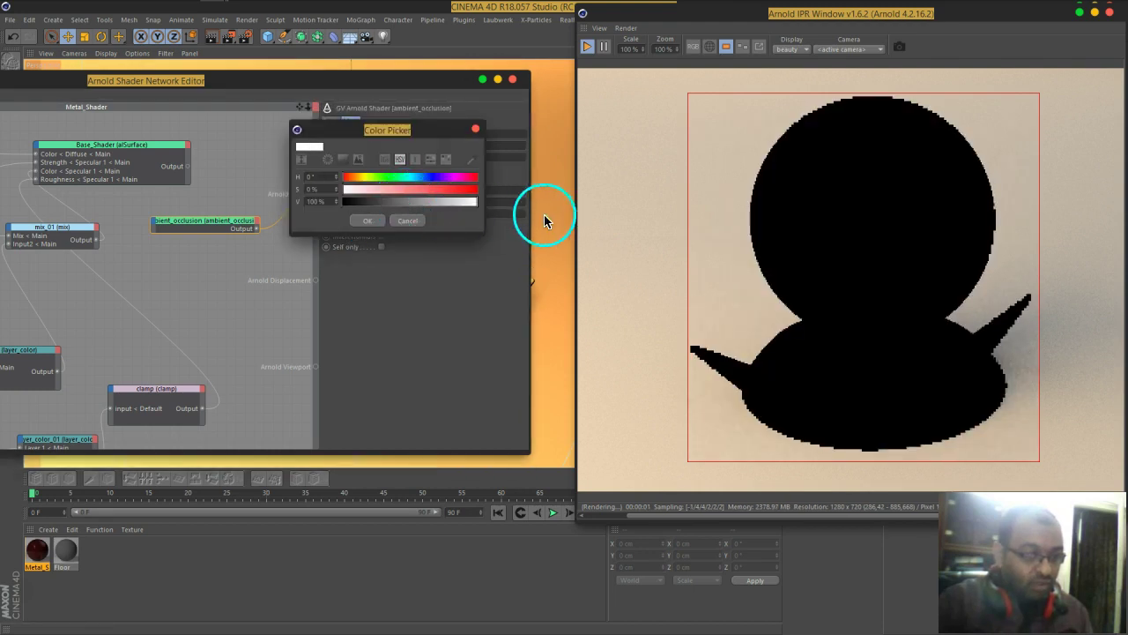
left_click(369, 222)
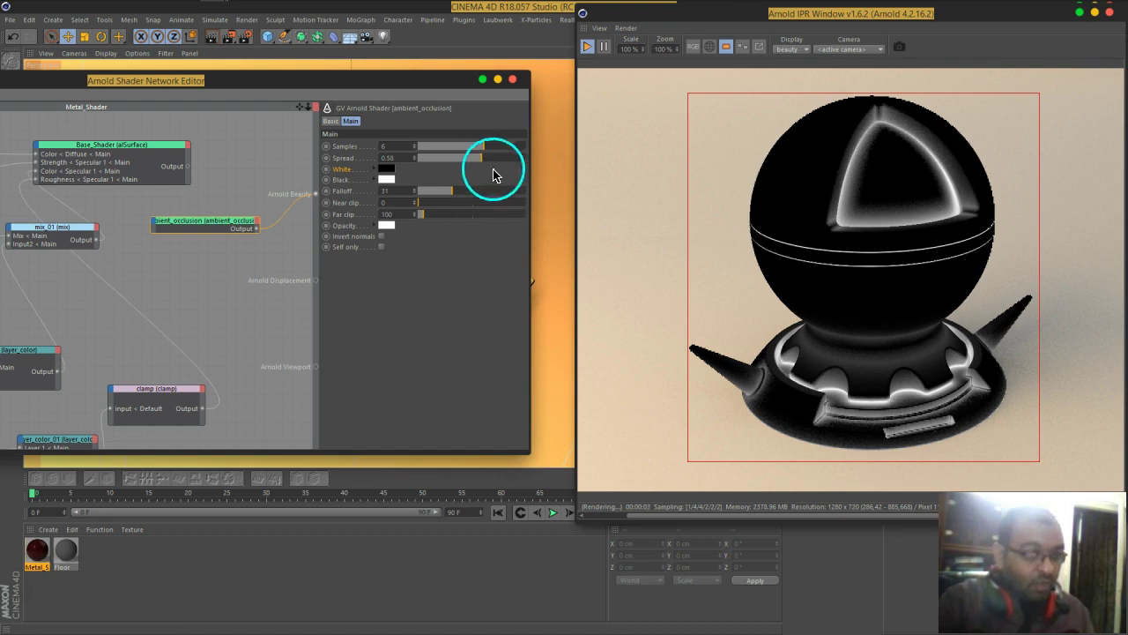
- Adjust the ambient occlusion to a spread of 0.7 and a falloff of 85
mouse_move(483, 159)
left_mouse_down()
mouse_move(440, 161)
mouse_move(508, 168)
left_mouse_up()
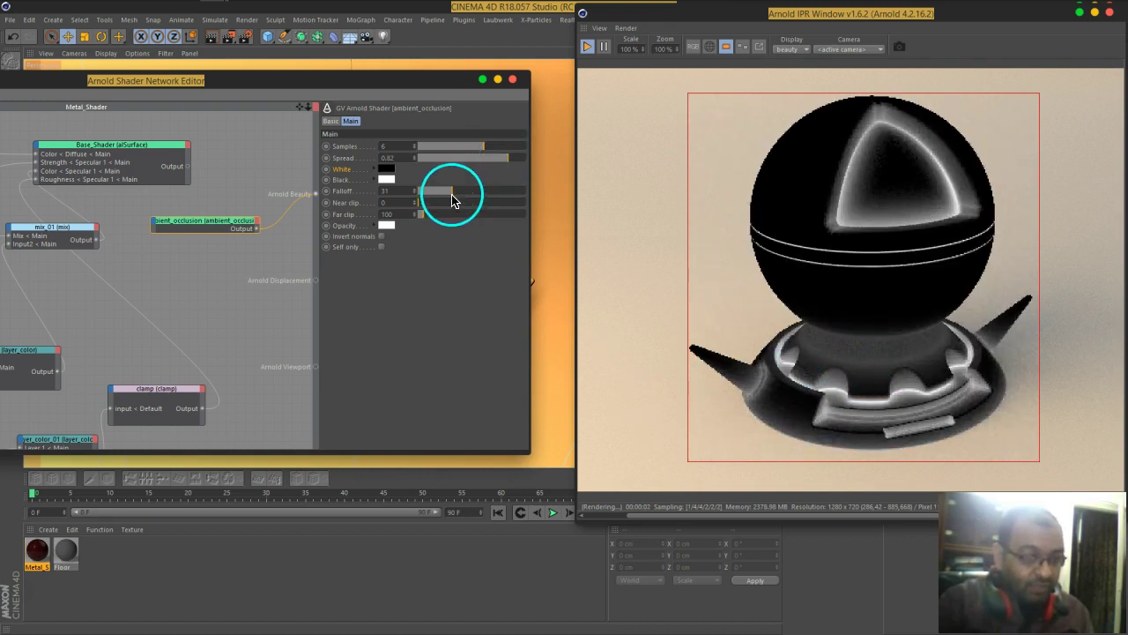
left_click_drag(457, 196, 512, 196)
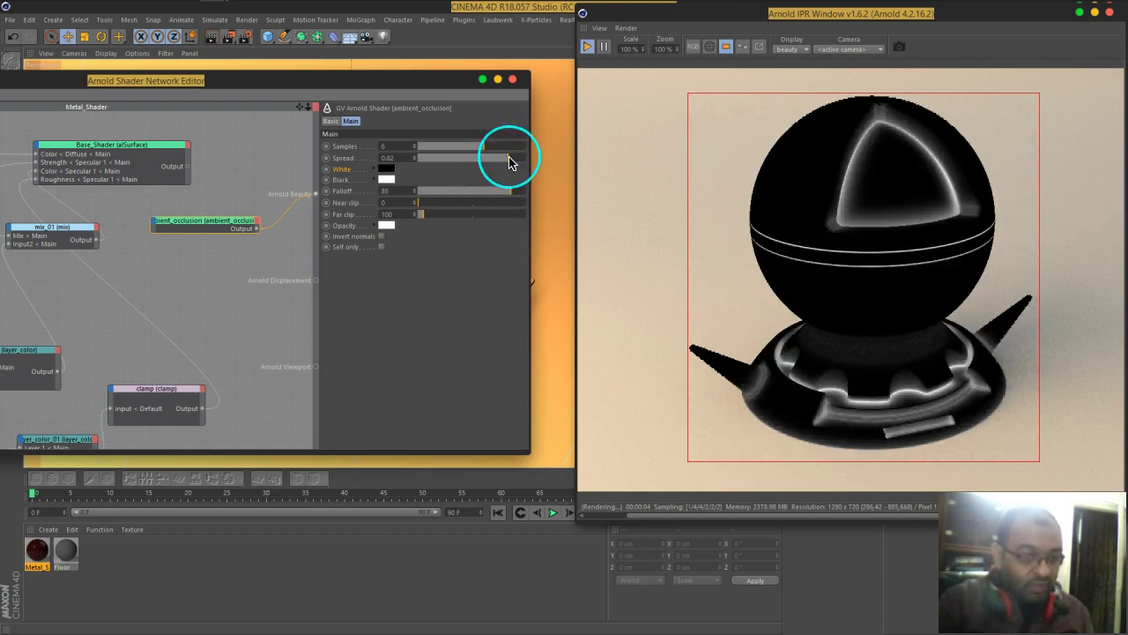
left_click_drag(510, 162, 507, 162)
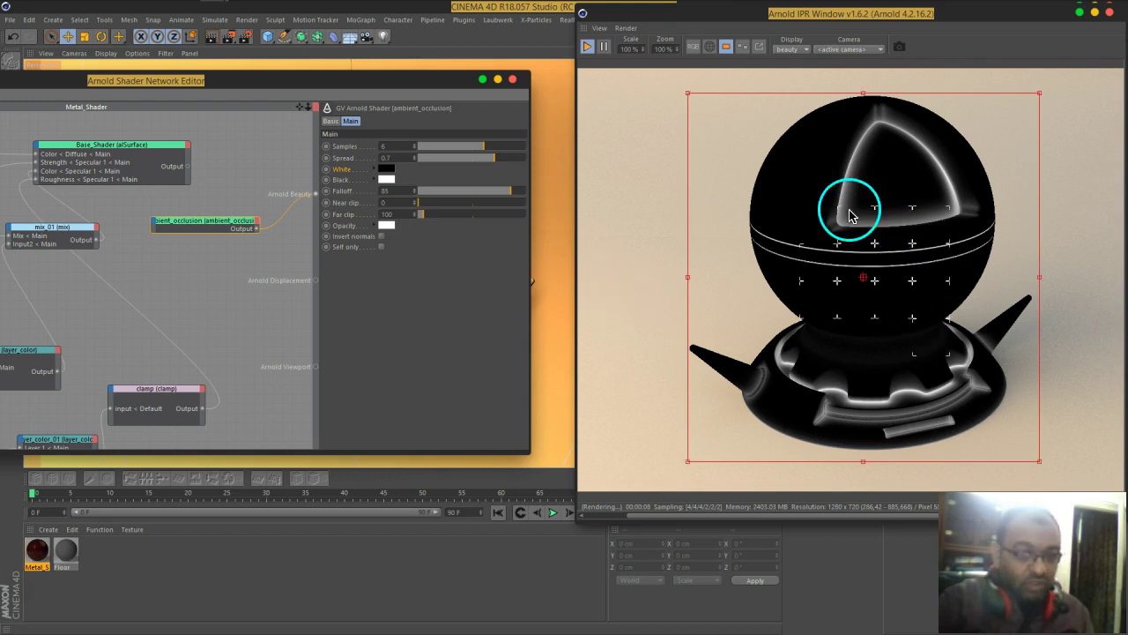
- Add an image shader below the ambient occlusion node and browse to the Masks folder inside Textures for its texture
left_click_drag(194, 75, 554, 93)
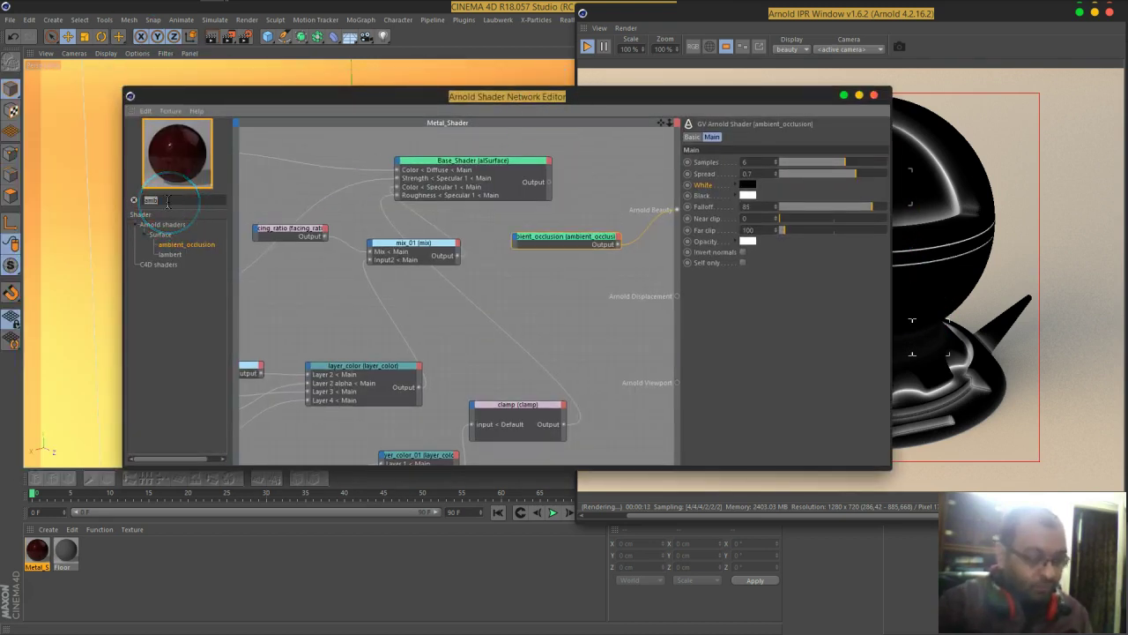
left_click(167, 246)
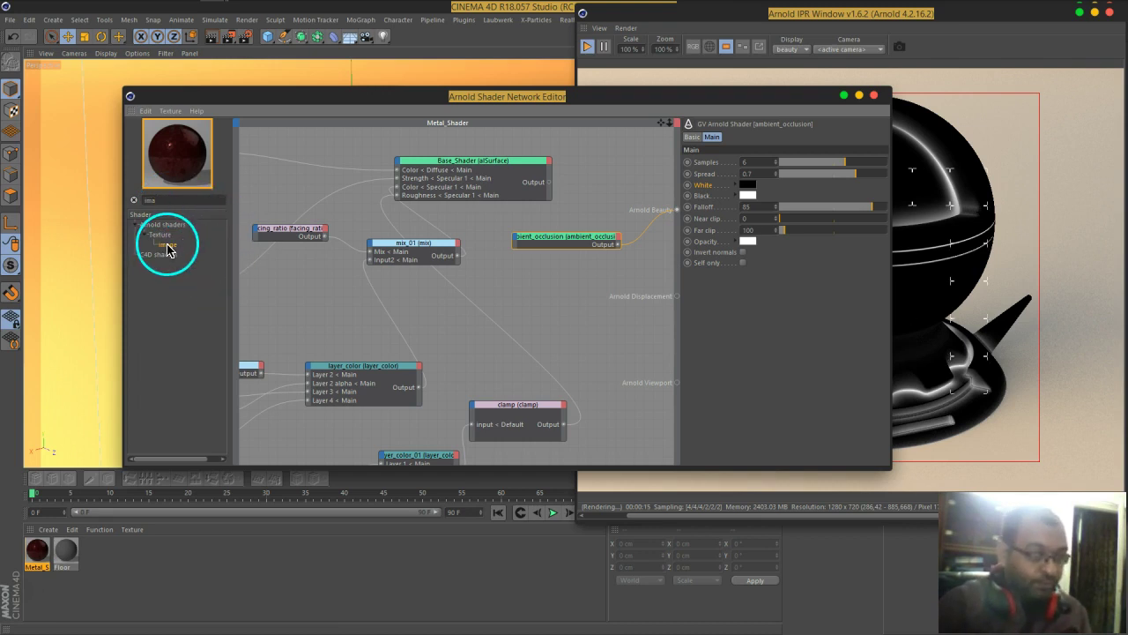
left_click_drag(167, 246, 535, 295)
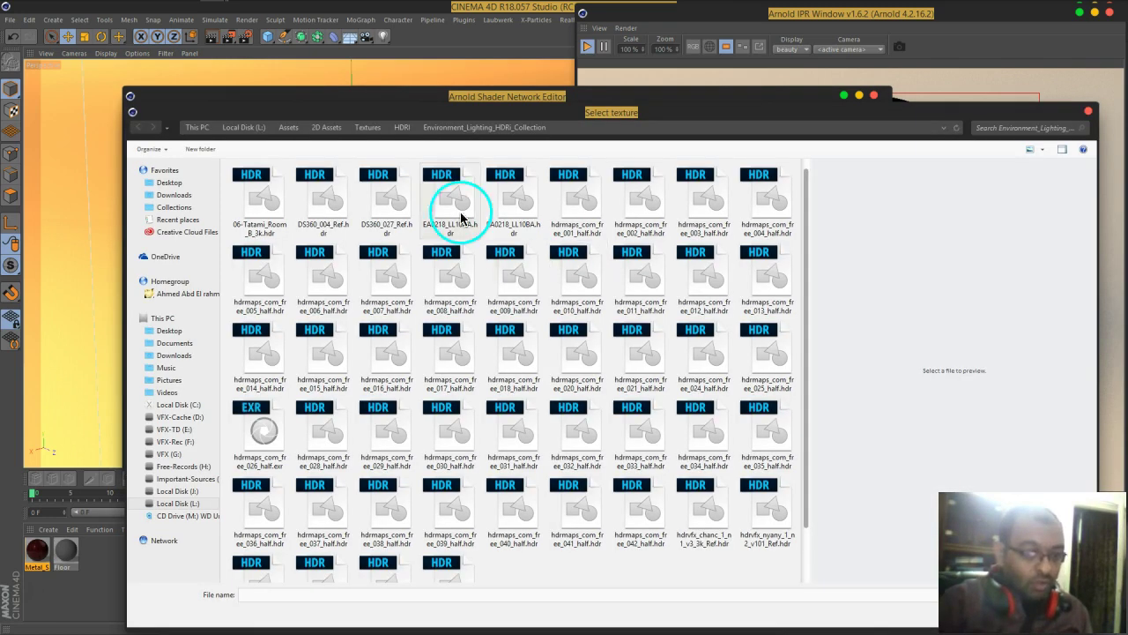
left_click(367, 127)
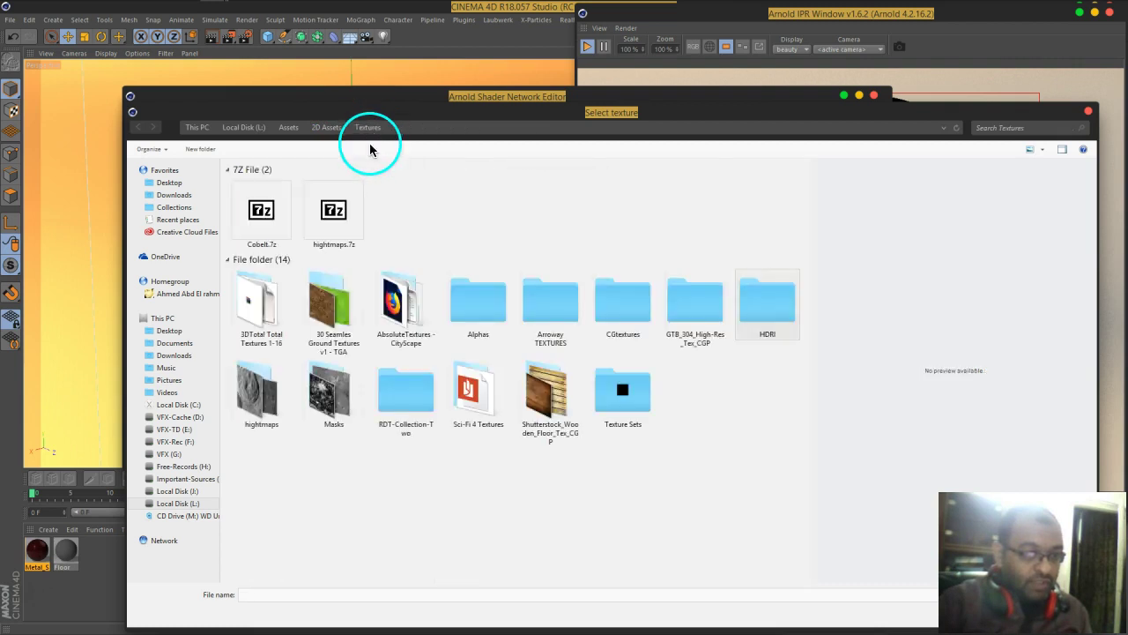
double_click(319, 394)
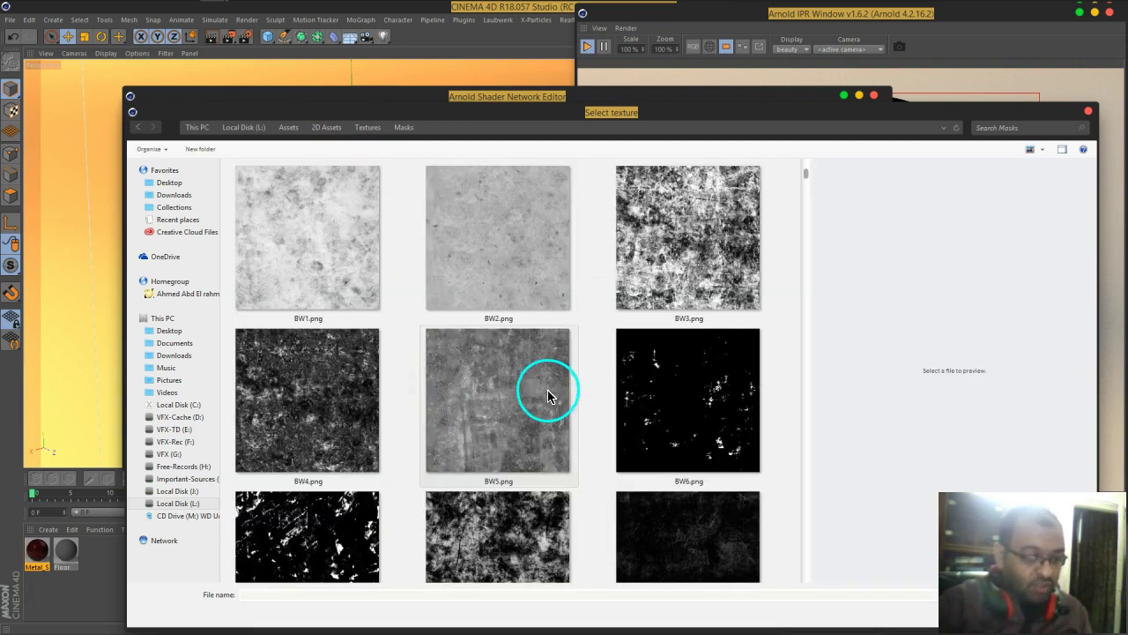
- Load a black-and-white grunge mask from the Masks folder into the new image node
left_click_drag(696, 114, 609, 55)
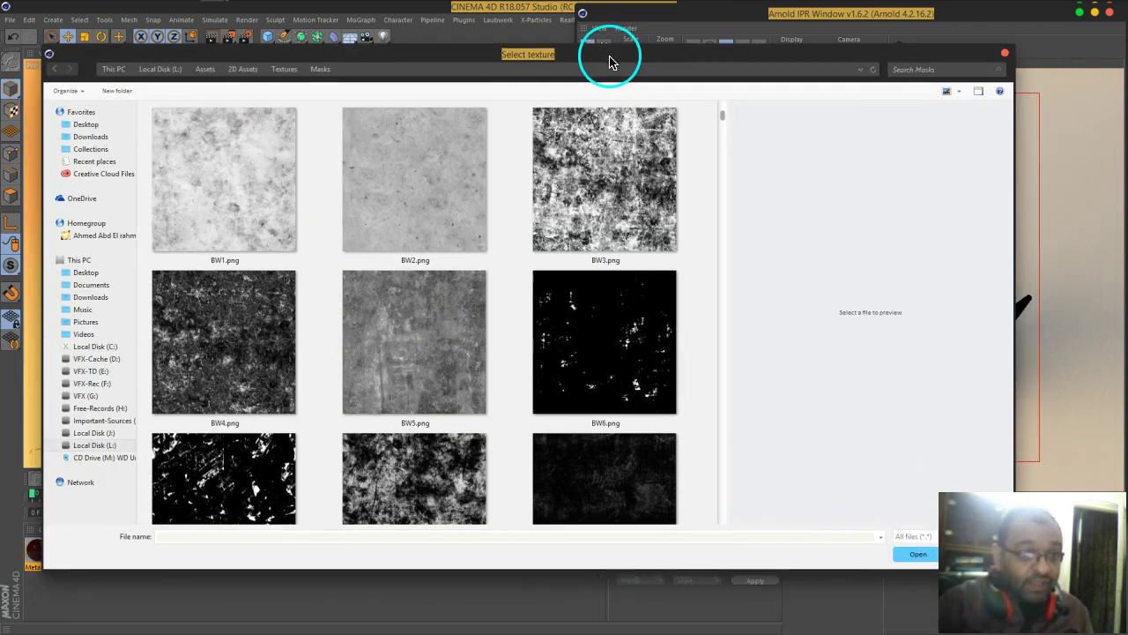
scroll(529, 201, "down", 5)
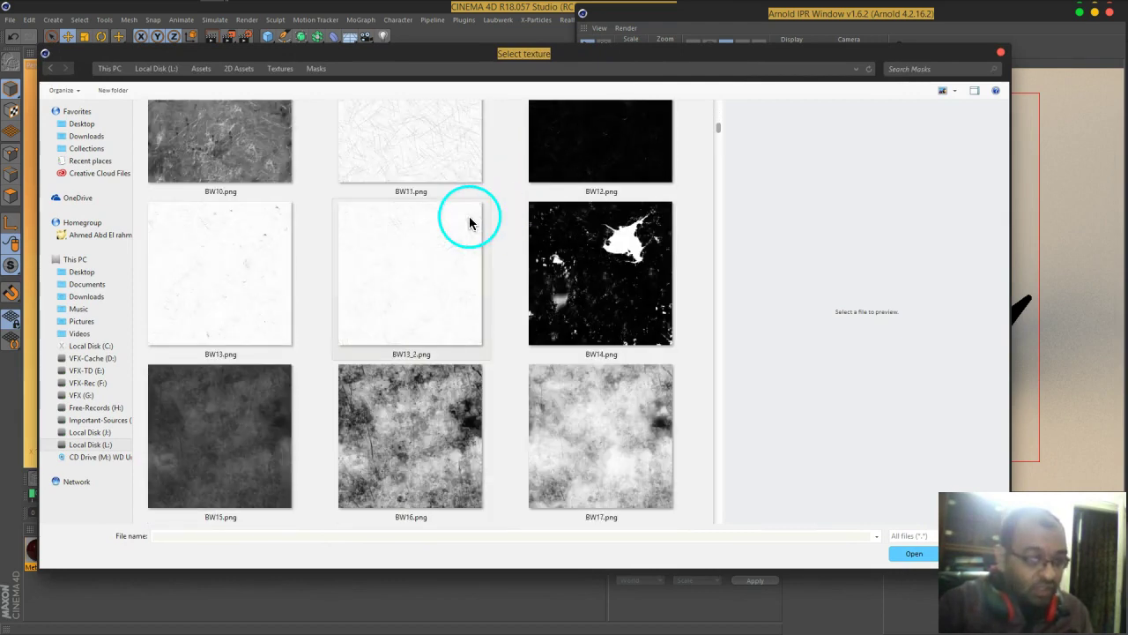
scroll(546, 212, "down", 4)
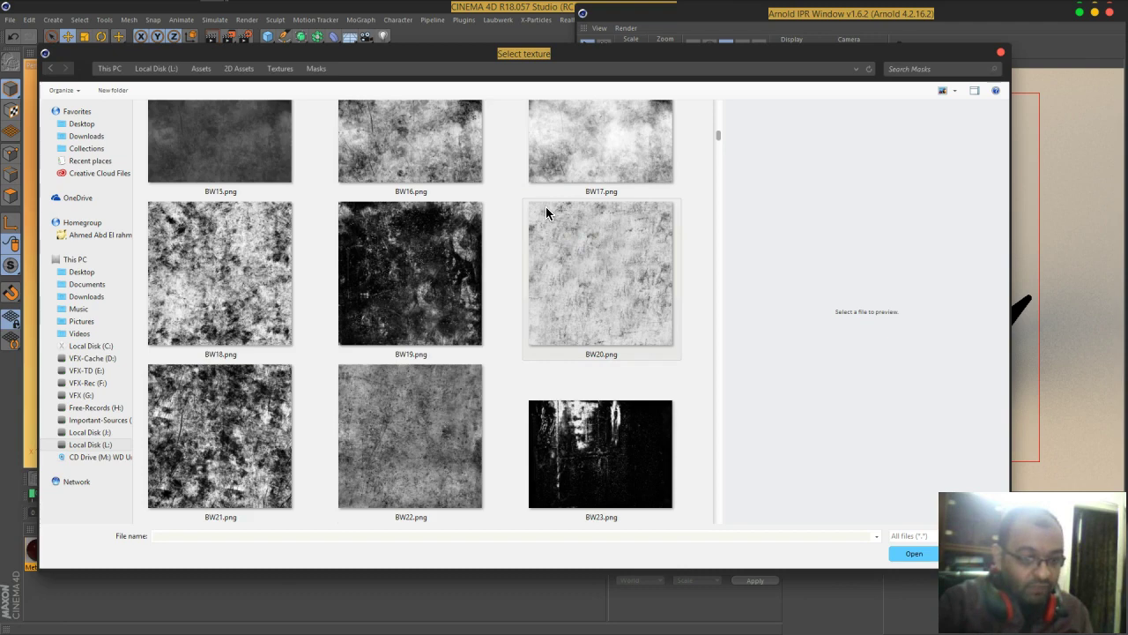
scroll(546, 212, "down", 2)
left_click(214, 322)
left_click(917, 553)
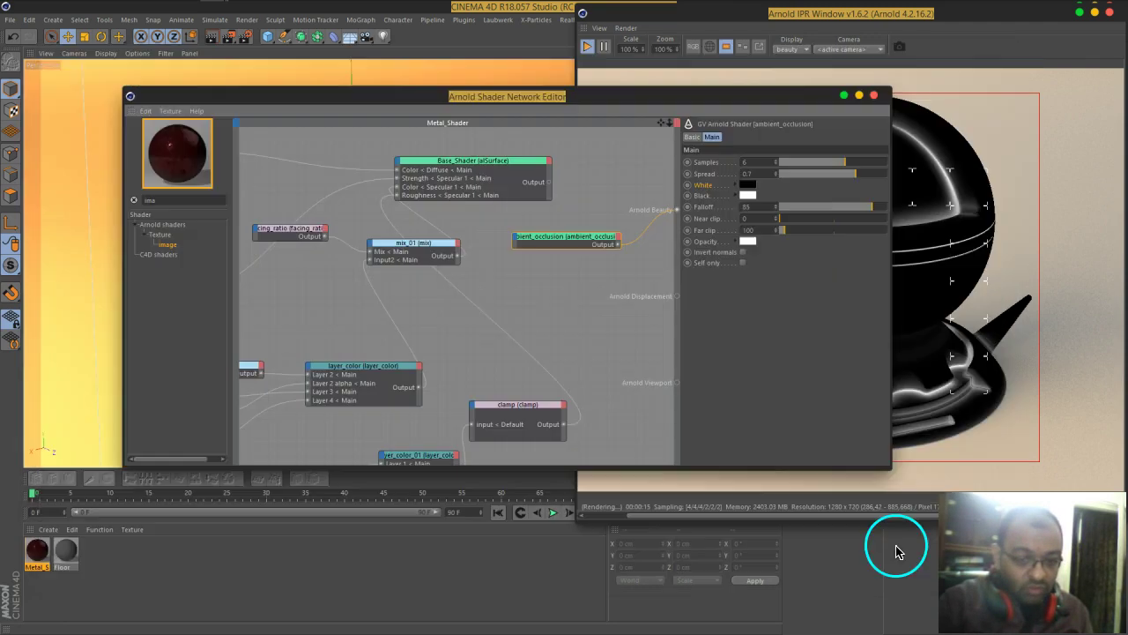
left_click(603, 361)
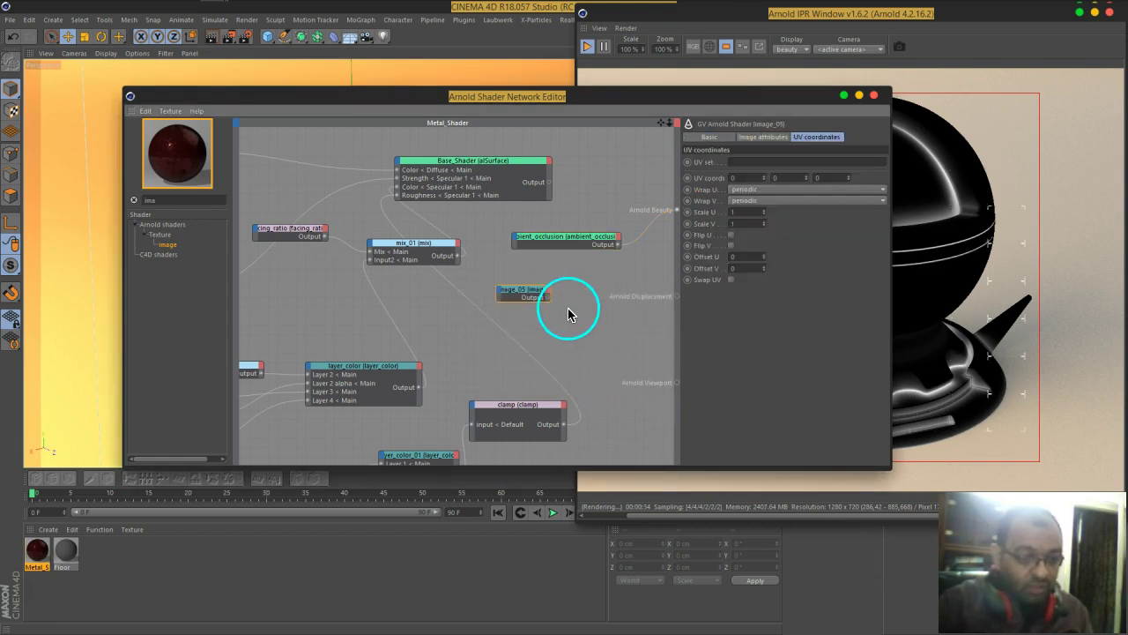
- Preview the image texture through Arnold Beauty and set its Scale U and Scale V to 4
left_click_drag(548, 300, 673, 215)
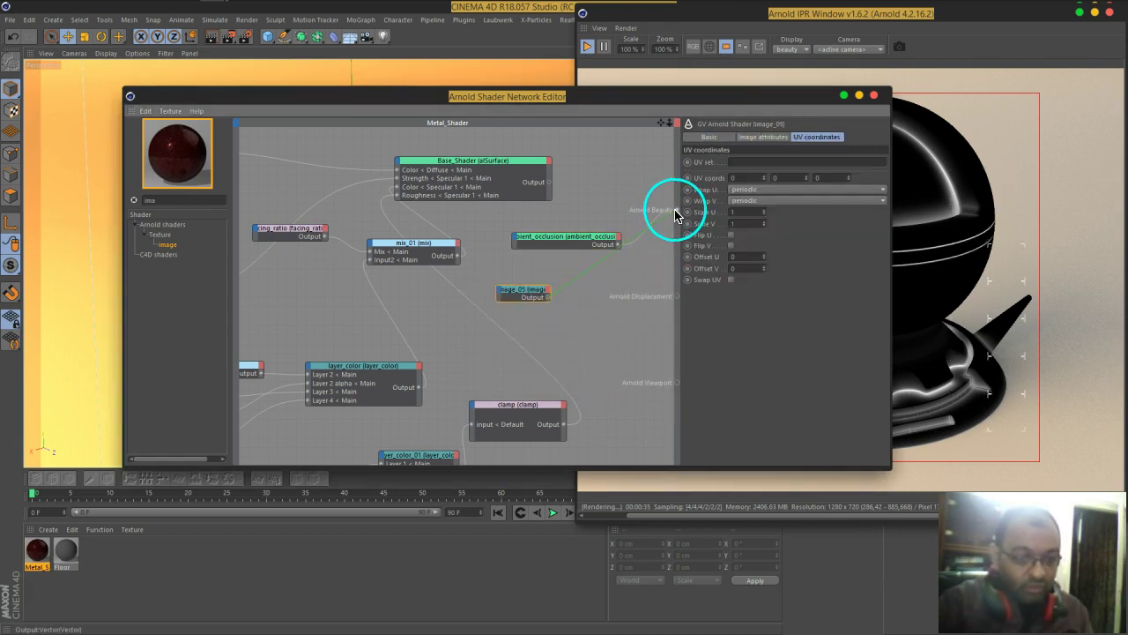
left_click_drag(706, 101, 455, 102)
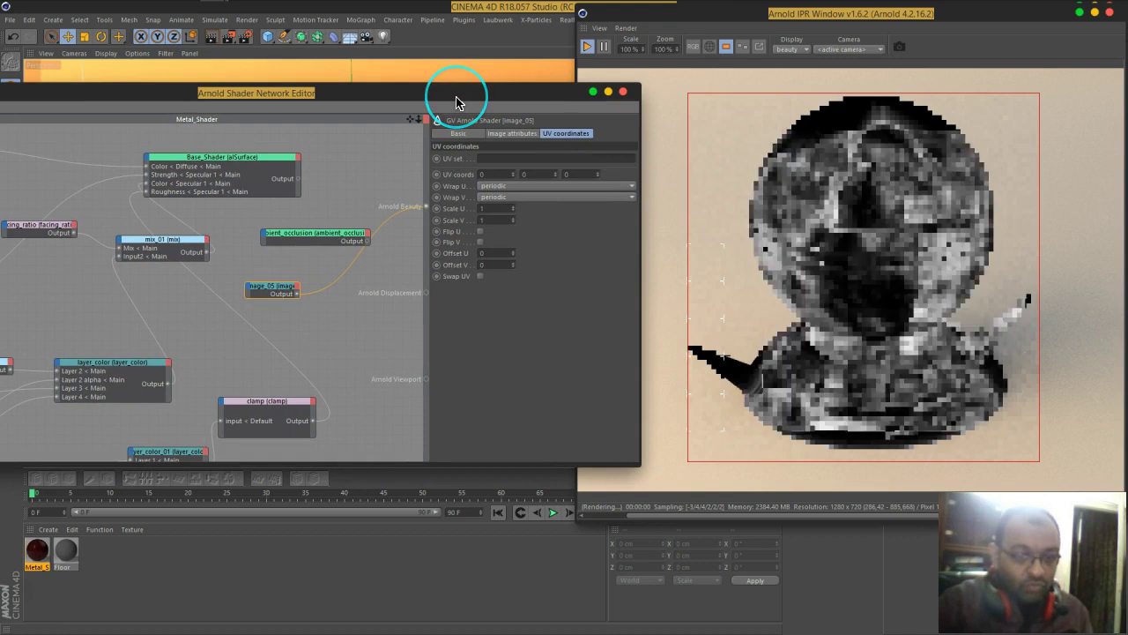
left_click(292, 297)
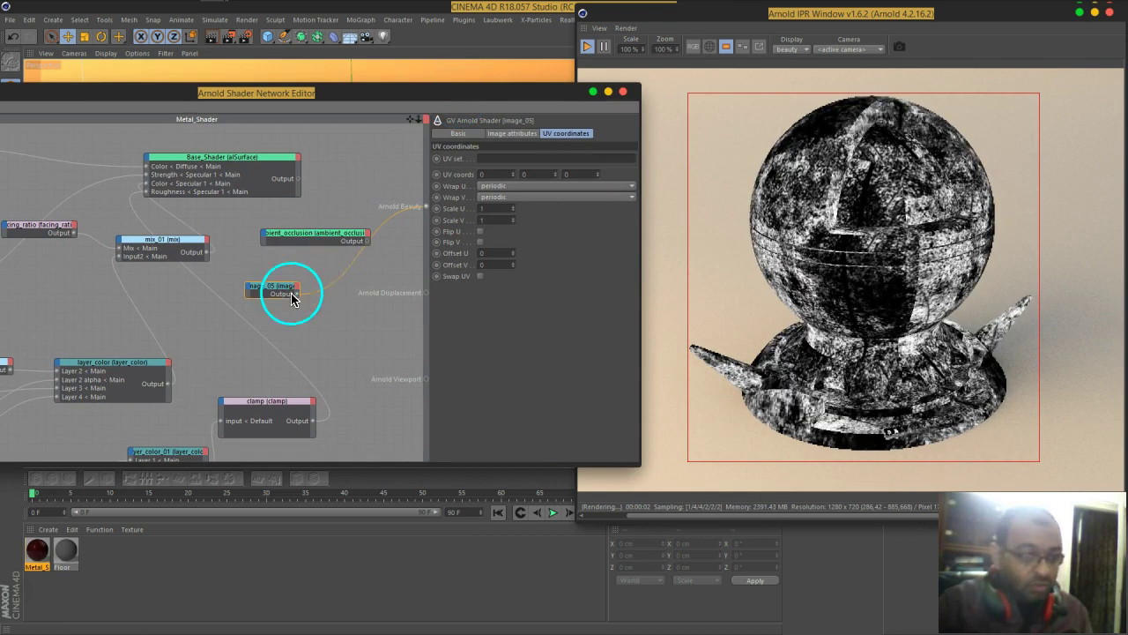
left_click(507, 208)
type("4")
key("Return")
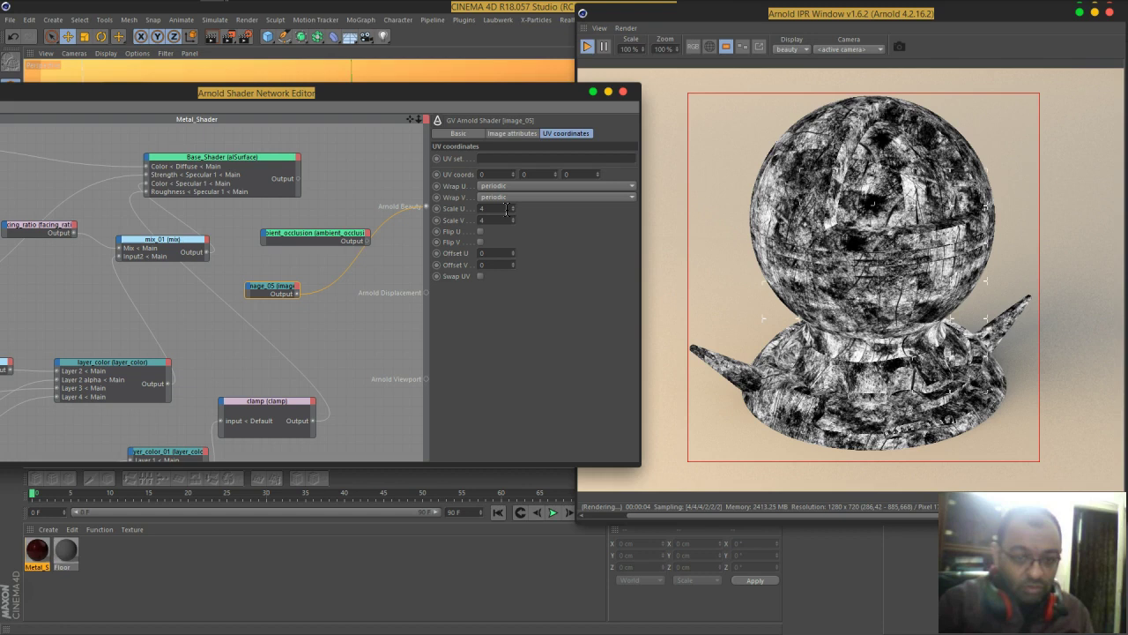
- Connect the image output to the ambient occlusion's Black input, route the ambient occlusion to Arnold Beauty and examine the mask in the render
left_click_drag(298, 294, 296, 243)
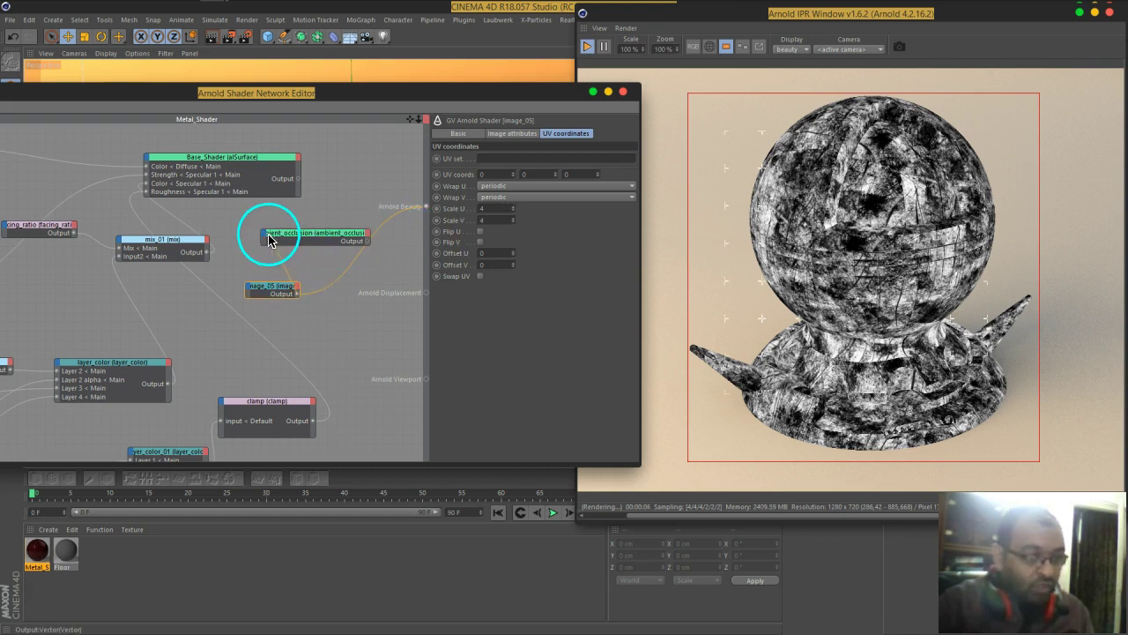
left_click(264, 238)
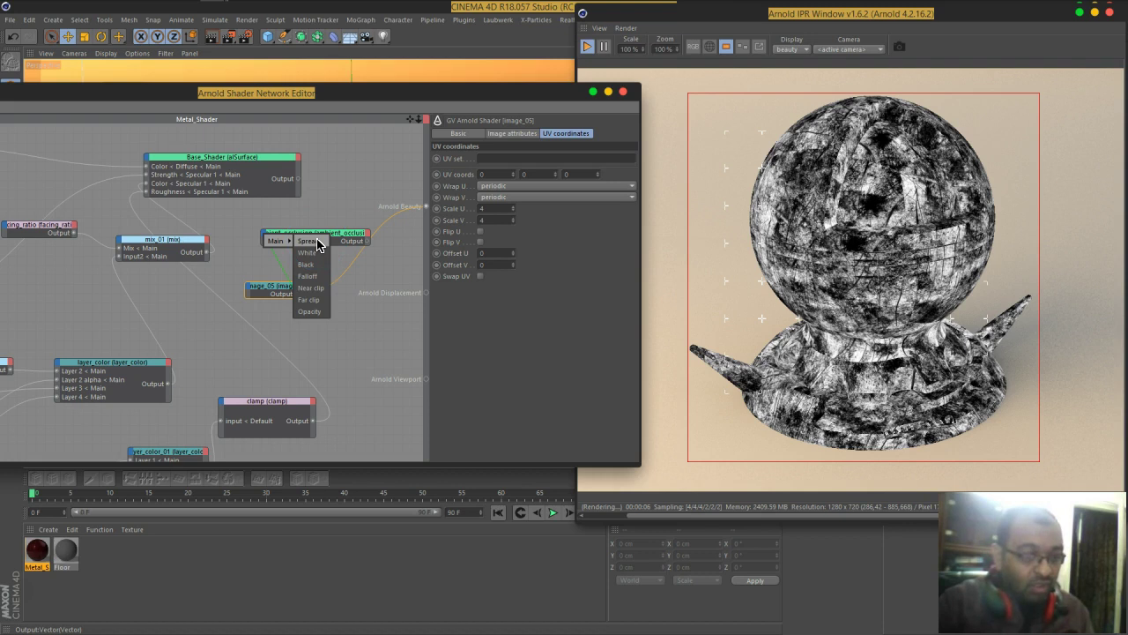
left_click(314, 279)
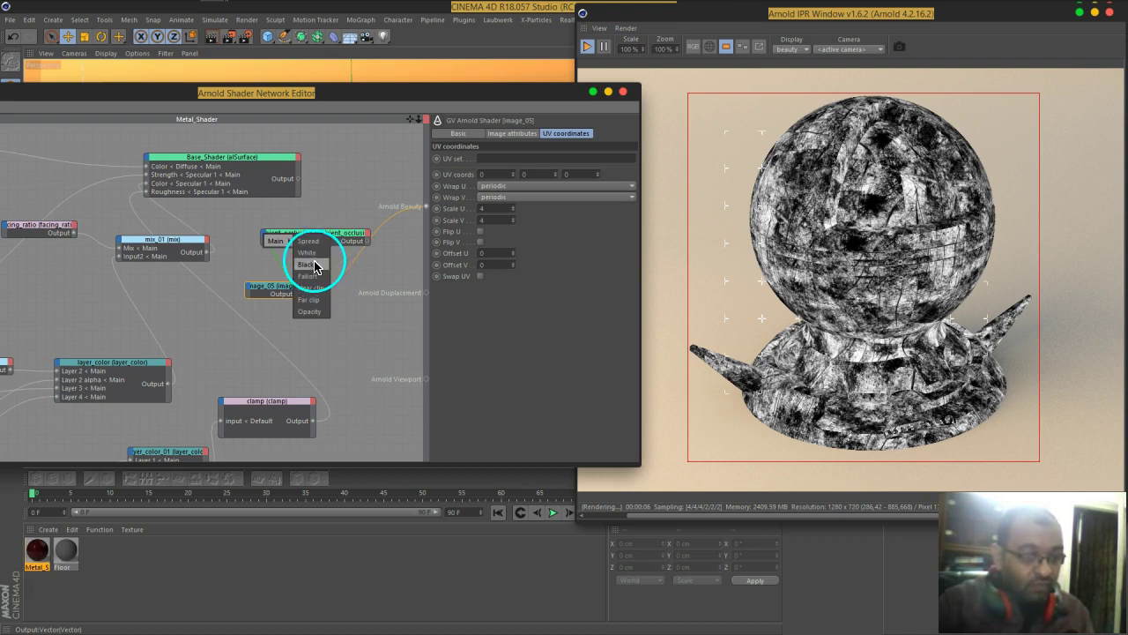
left_click_drag(314, 245, 298, 273)
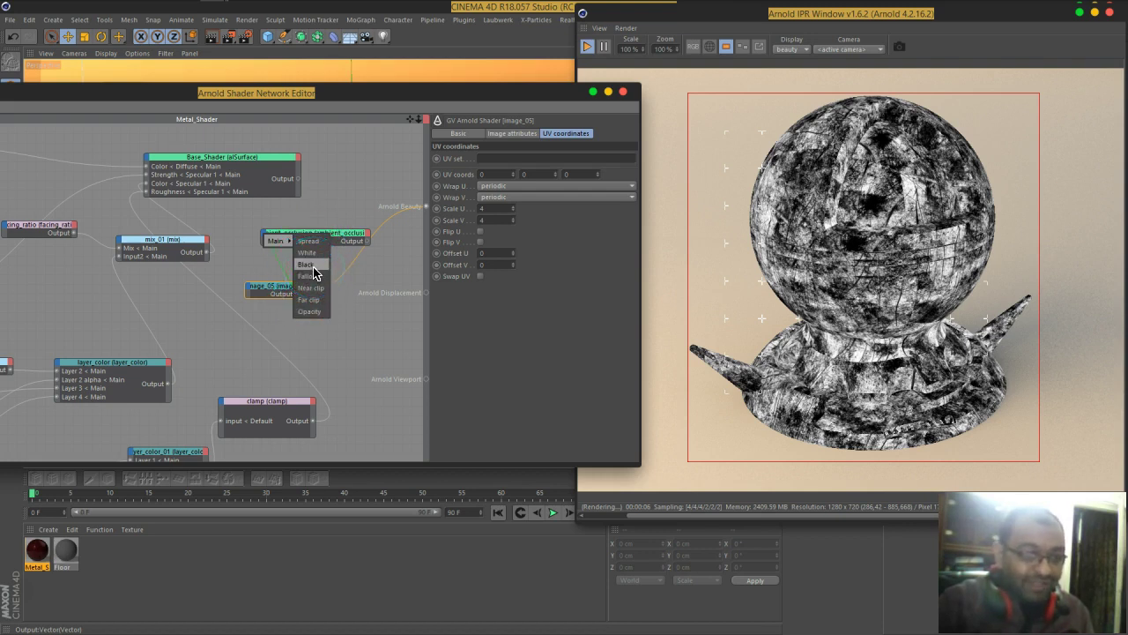
mouse_move(312, 258)
left_mouse_down()
mouse_move(292, 260)
mouse_move(303, 252)
mouse_move(305, 265)
left_mouse_up()
left_click_drag(367, 240, 427, 206)
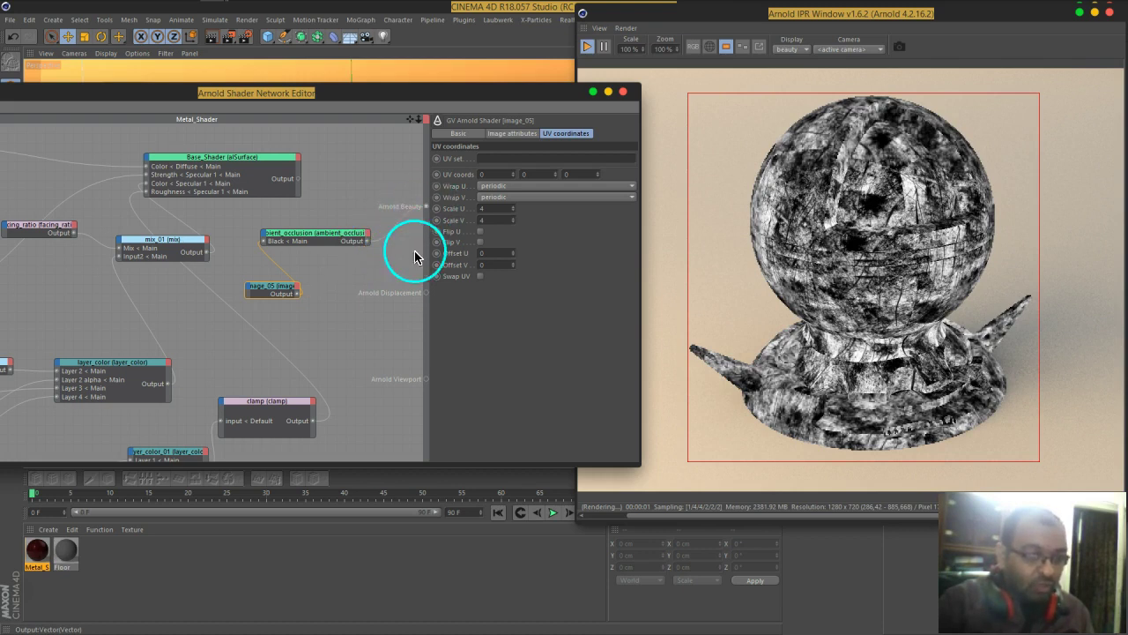
left_click_drag(904, 435, 865, 302)
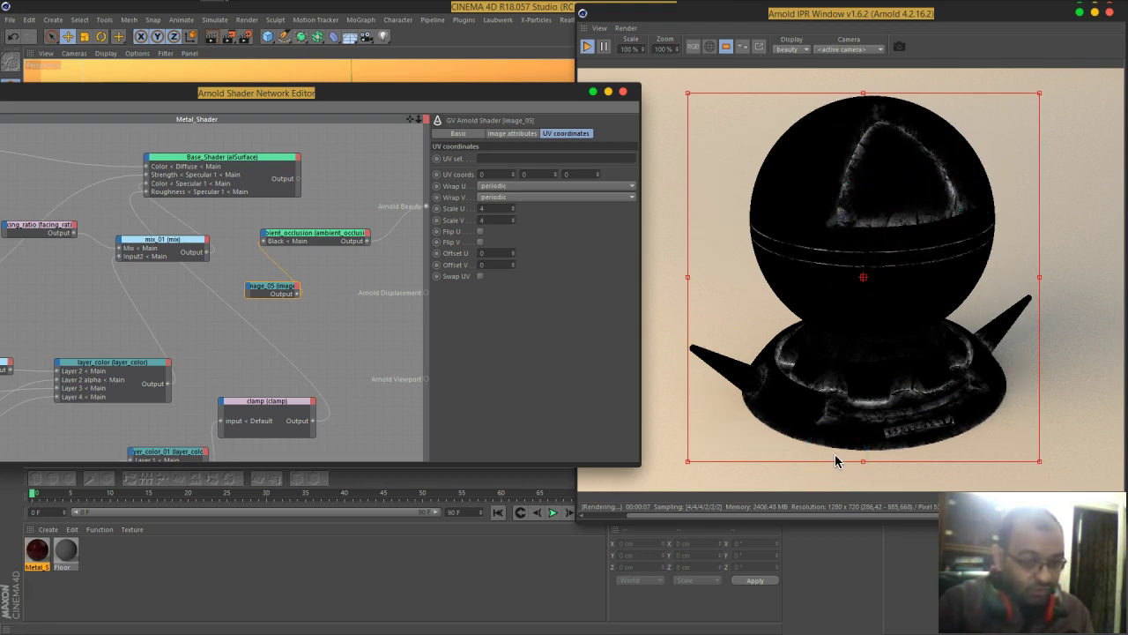
left_click(245, 307)
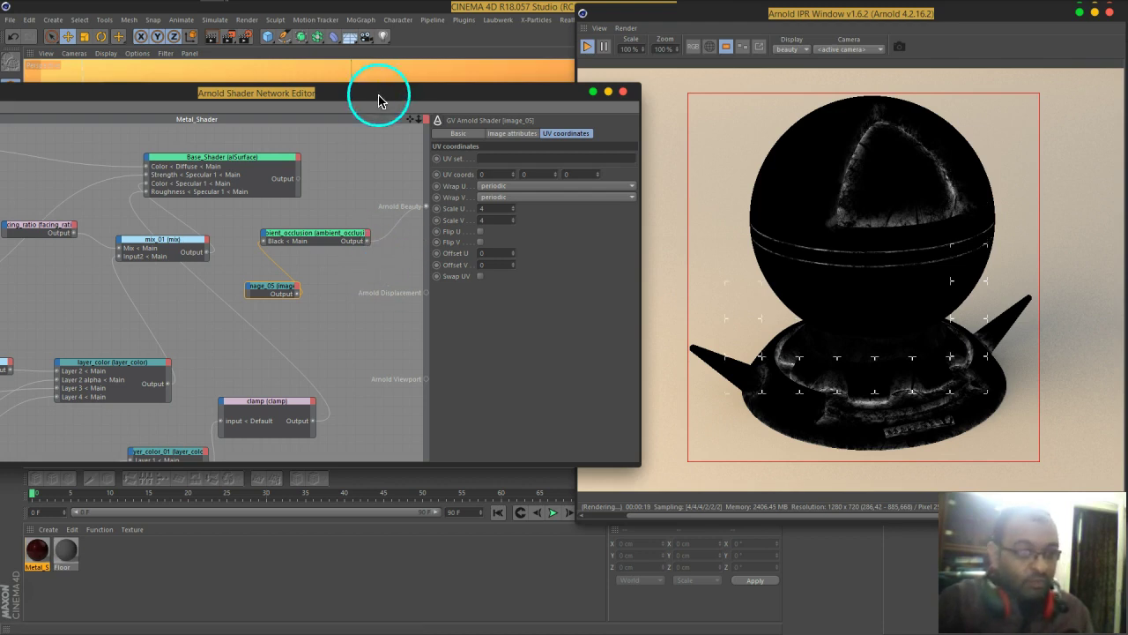
- Add a second image node loaded with BW1.png from the Masks folder and connect it to Arnold Beauty
left_click(341, 120)
left_click_drag(342, 103, 662, 101)
left_click(271, 199)
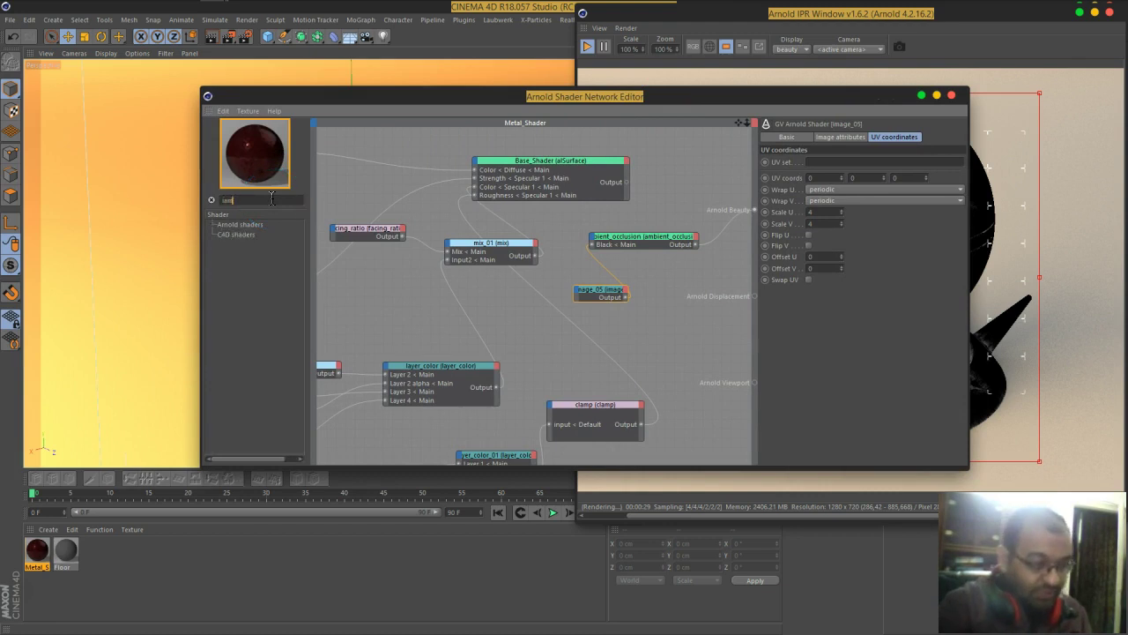
left_click(261, 213)
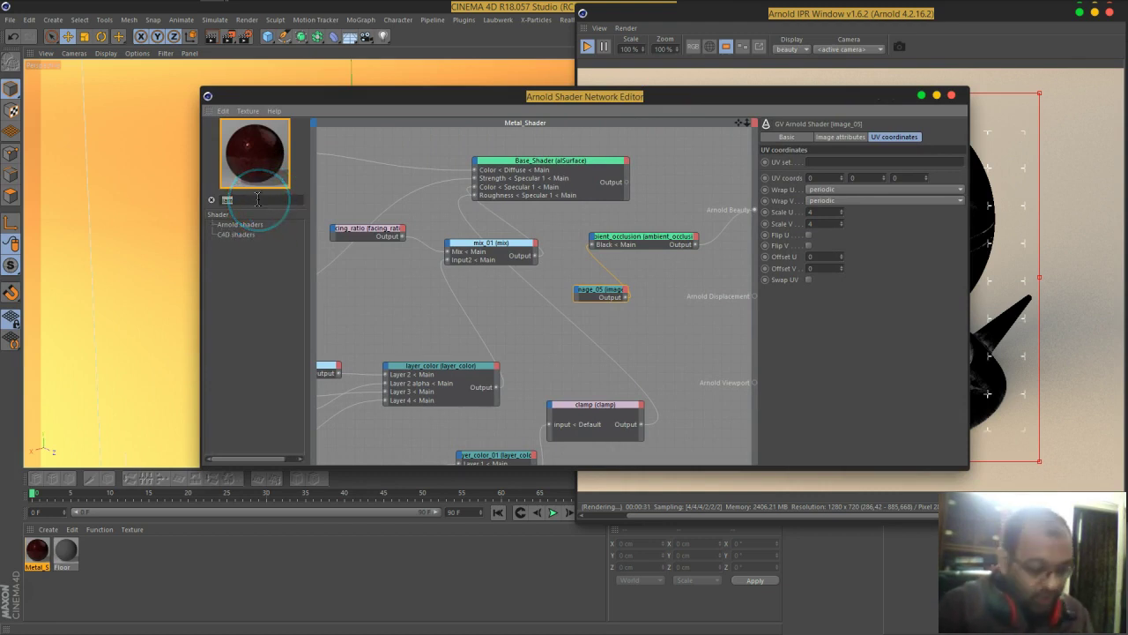
left_click_drag(245, 244, 629, 342)
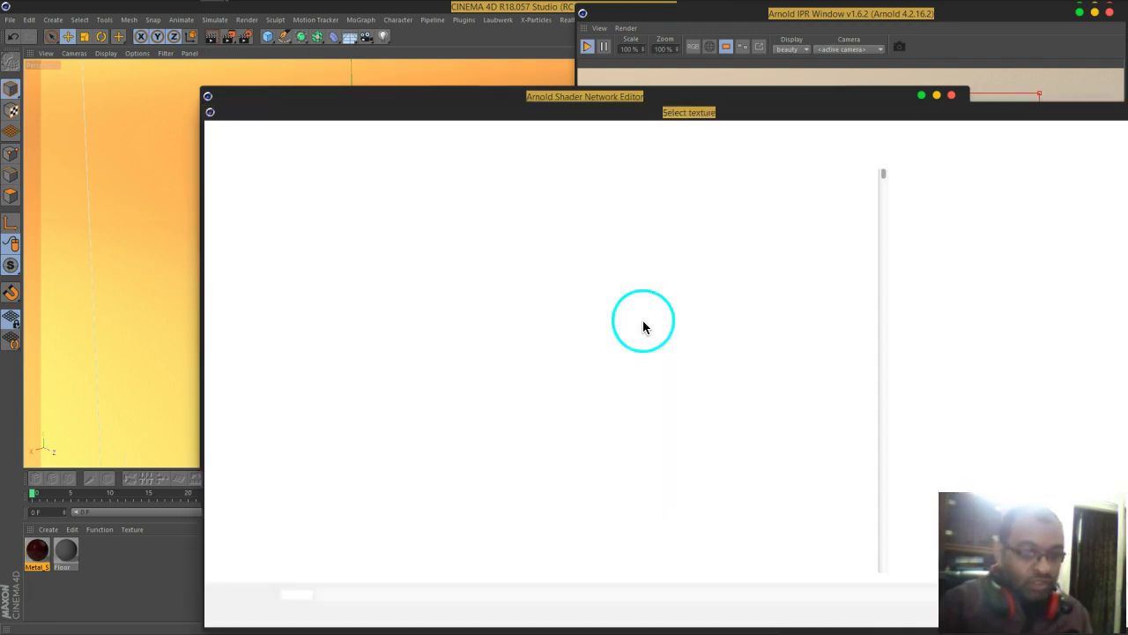
left_click(388, 309)
left_click(1013, 481)
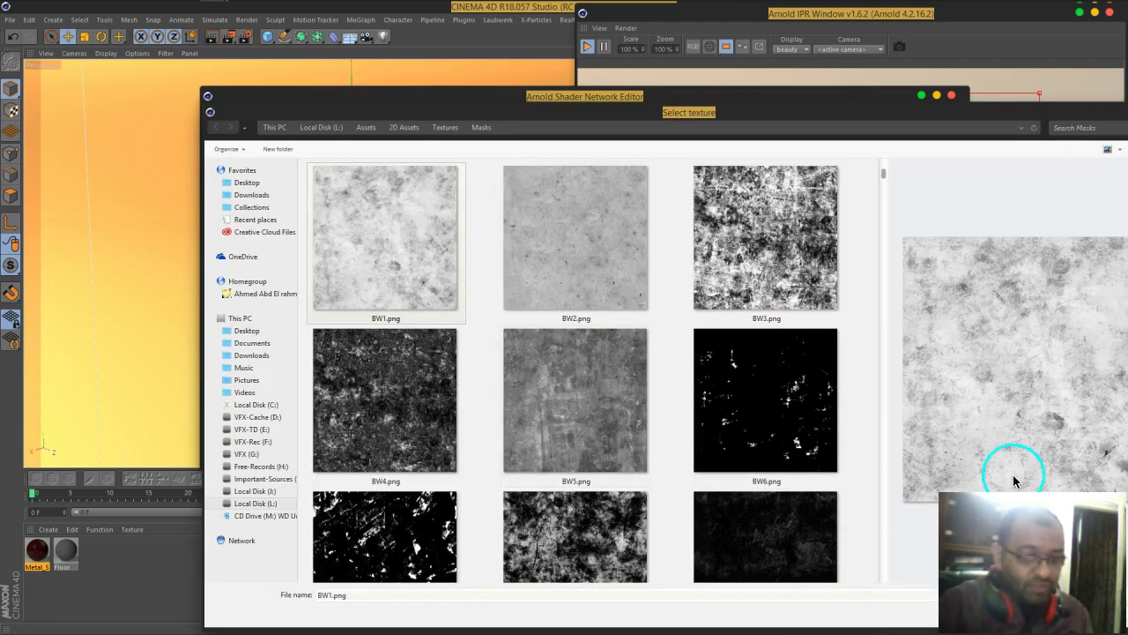
key("Return")
left_click(574, 360)
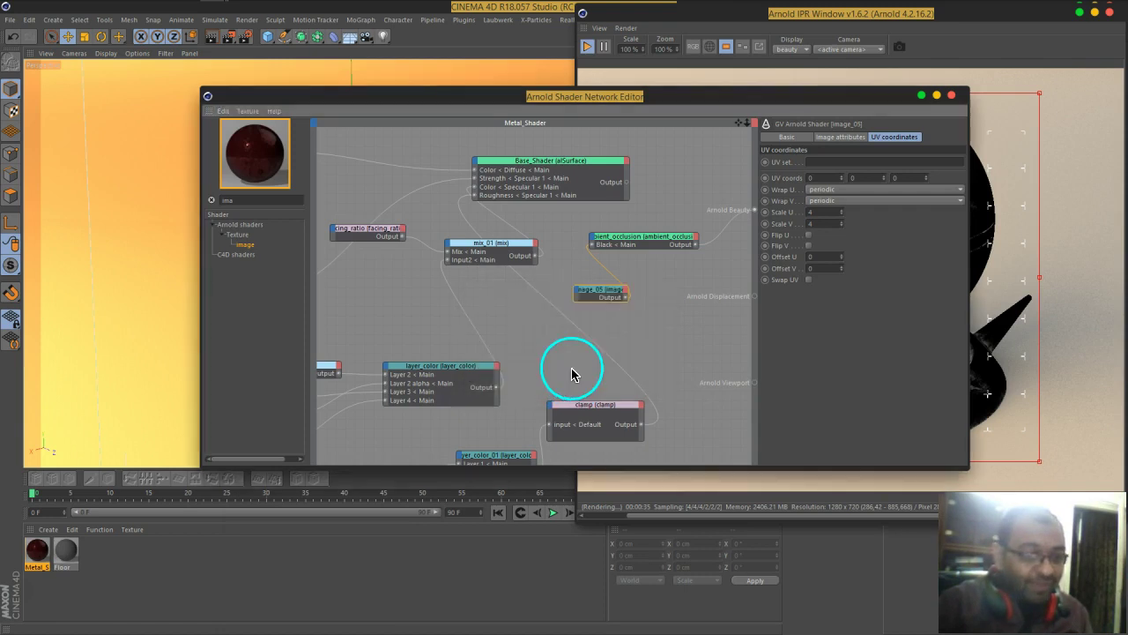
left_click_drag(661, 99, 321, 66)
left_click_drag(317, 300, 411, 179)
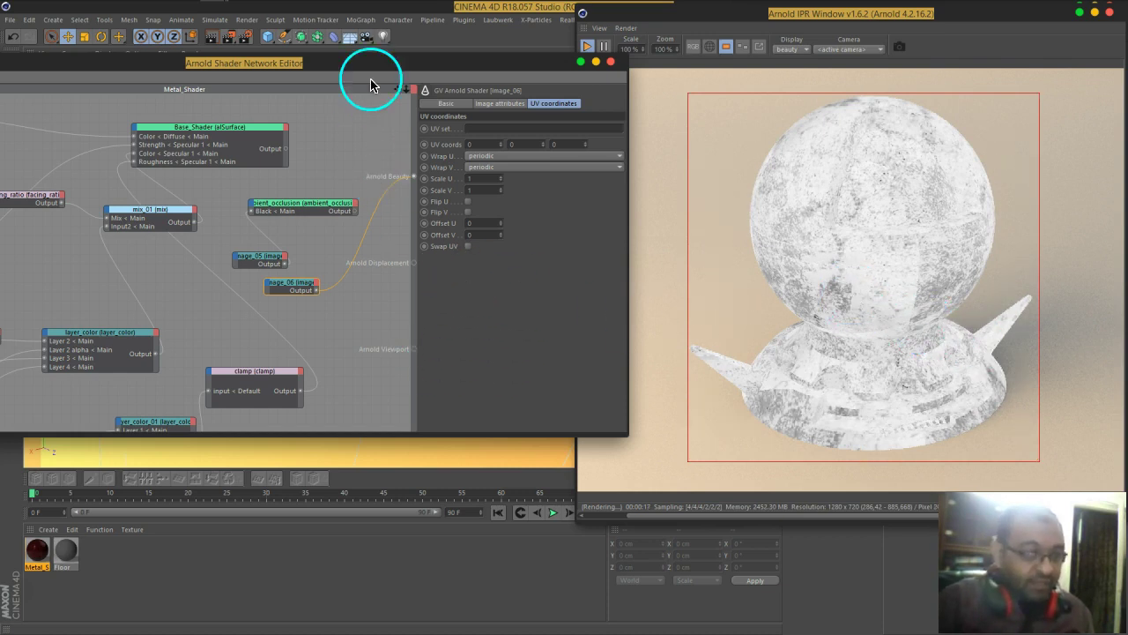
- Insert a ramp_float node after the BW1.png image node
left_click_drag(372, 62, 678, 65)
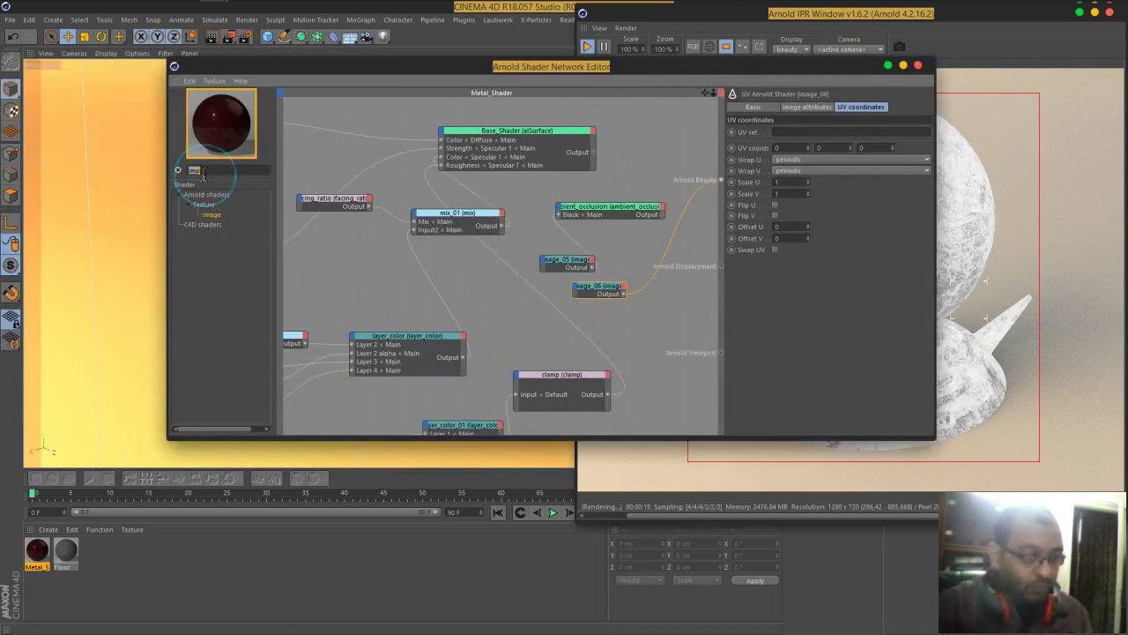
key("BackSpace")
type("ramp")
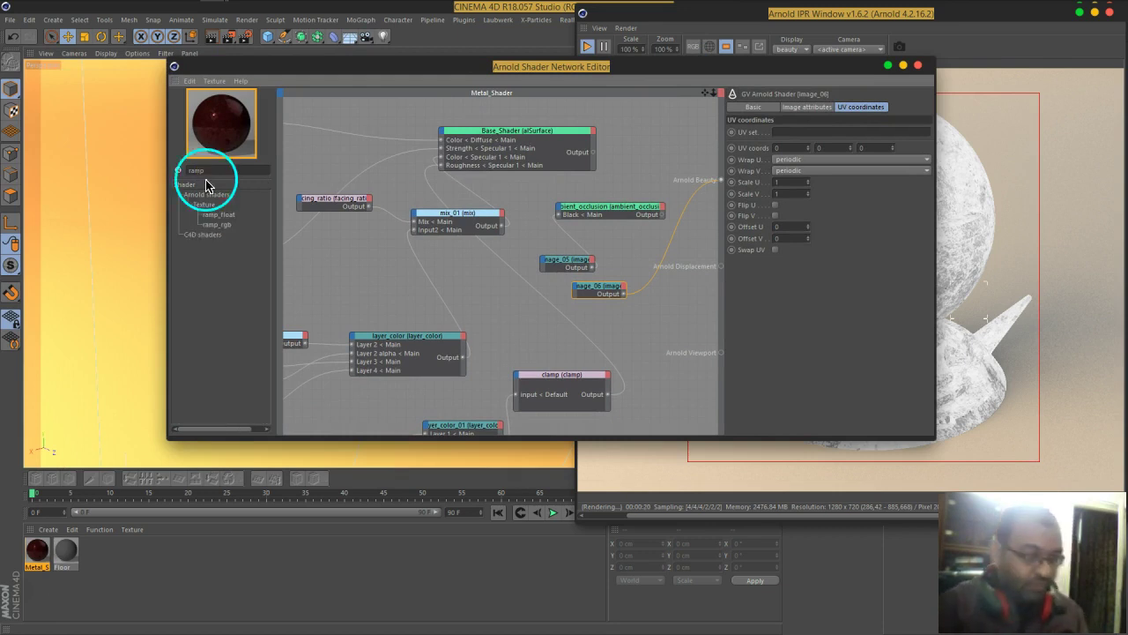
left_click_drag(222, 216, 604, 289)
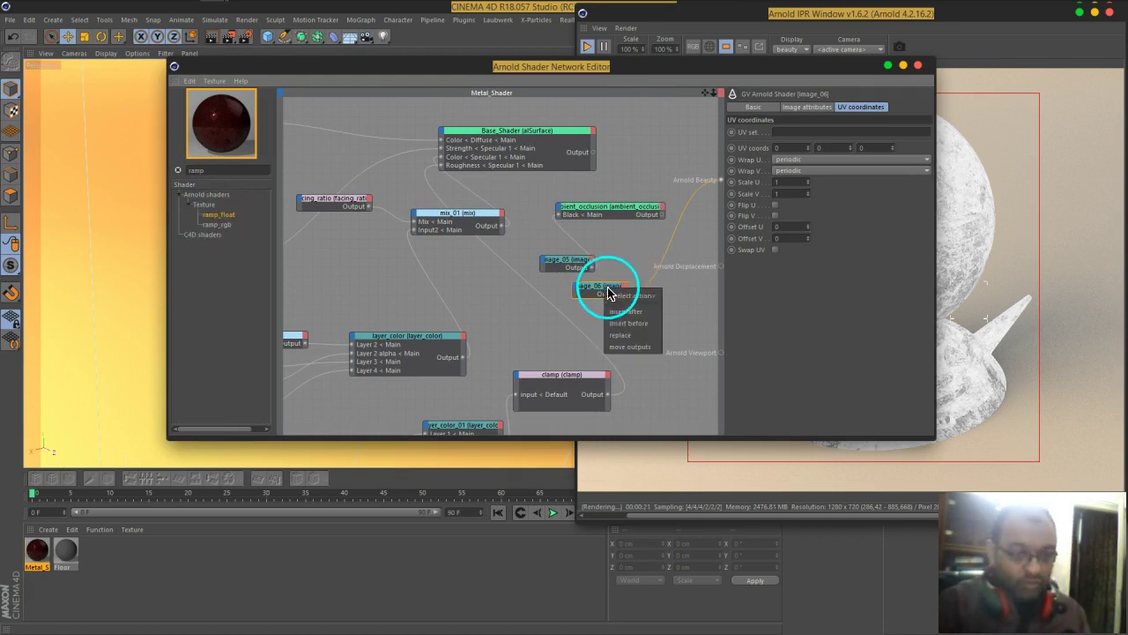
left_click(610, 313)
left_click(589, 297)
- Reset the ramp_float curve and invert it into a linear ramp falling from 1 at X 0 to 0 at X 1
left_click_drag(713, 70, 277, 76)
right_click(466, 208)
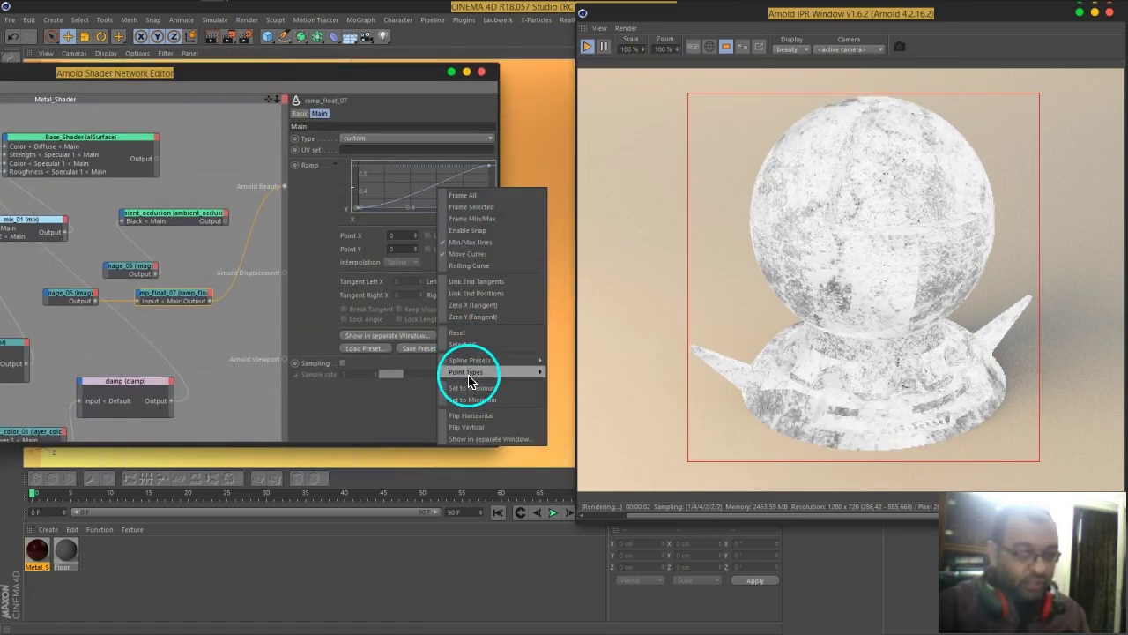
left_click(471, 330)
left_click_drag(491, 172, 347, 156)
left_click_drag(366, 93, 591, 56)
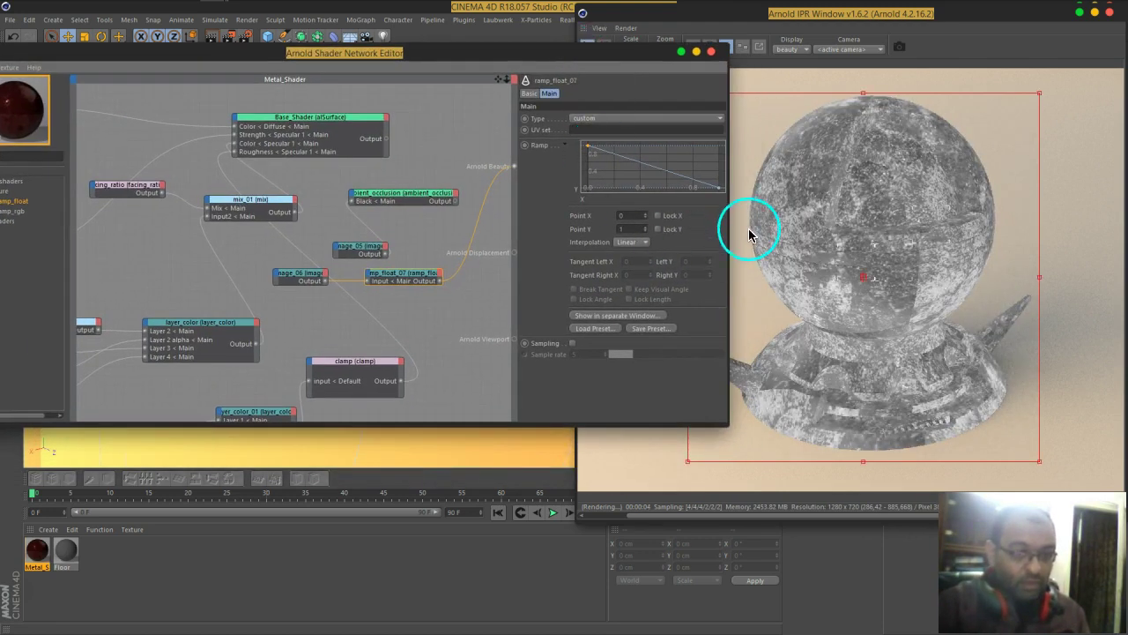
- Add a layer_color node above the ambient occlusion node, next to Arnold Beauty
left_click_drag(233, 56, 401, 82)
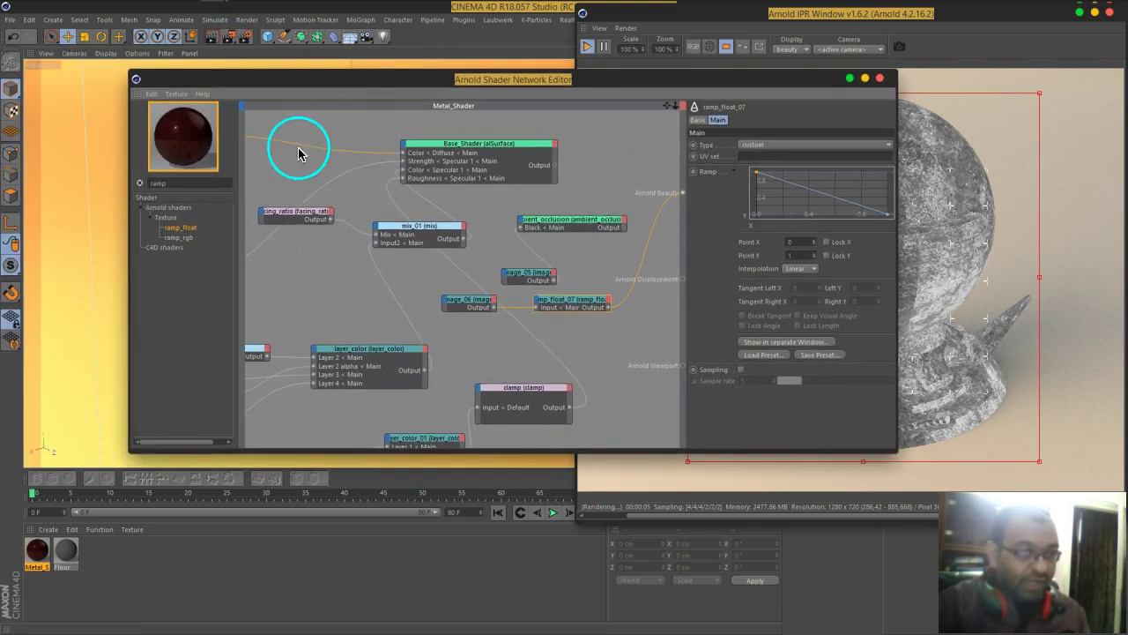
double_click(183, 183)
type("lay")
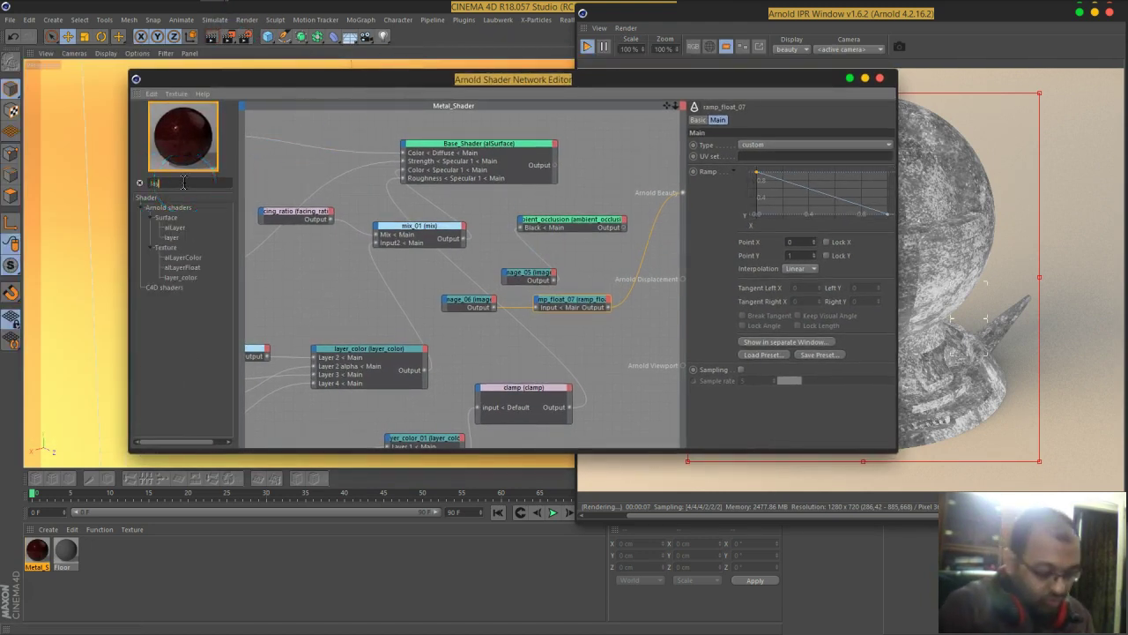
left_click_drag(189, 281, 650, 220)
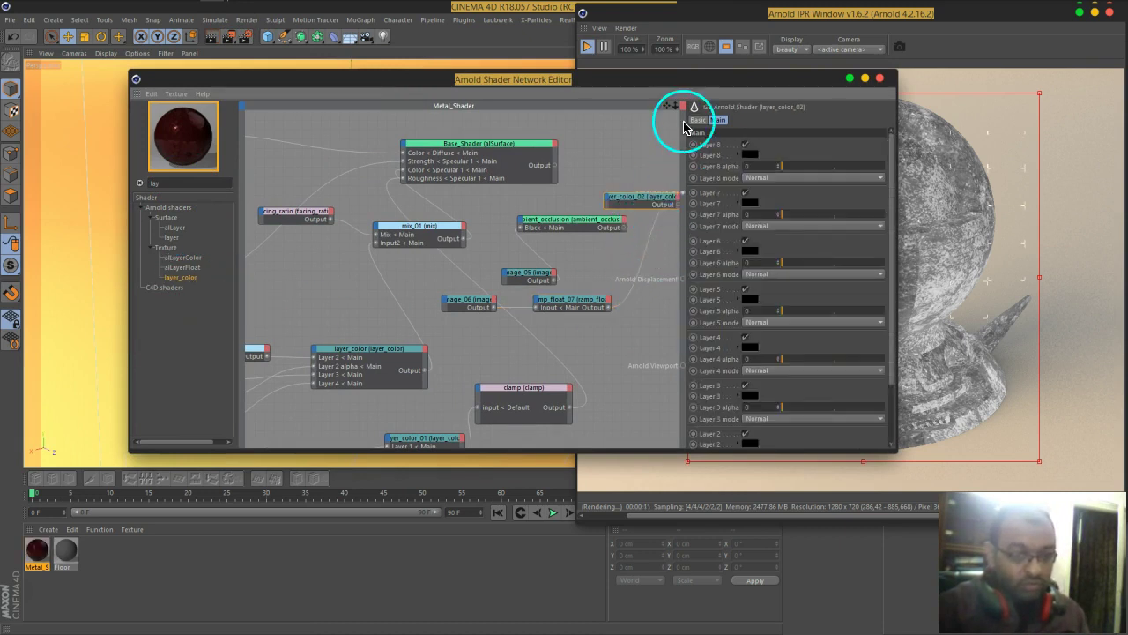
- Place the new layer_color node between the ambient occlusion node and Arnold Beauty, and connect the occlusion output to its Layer 1
left_click_drag(677, 80, 487, 89)
middle_click_drag(438, 286, 349, 293)
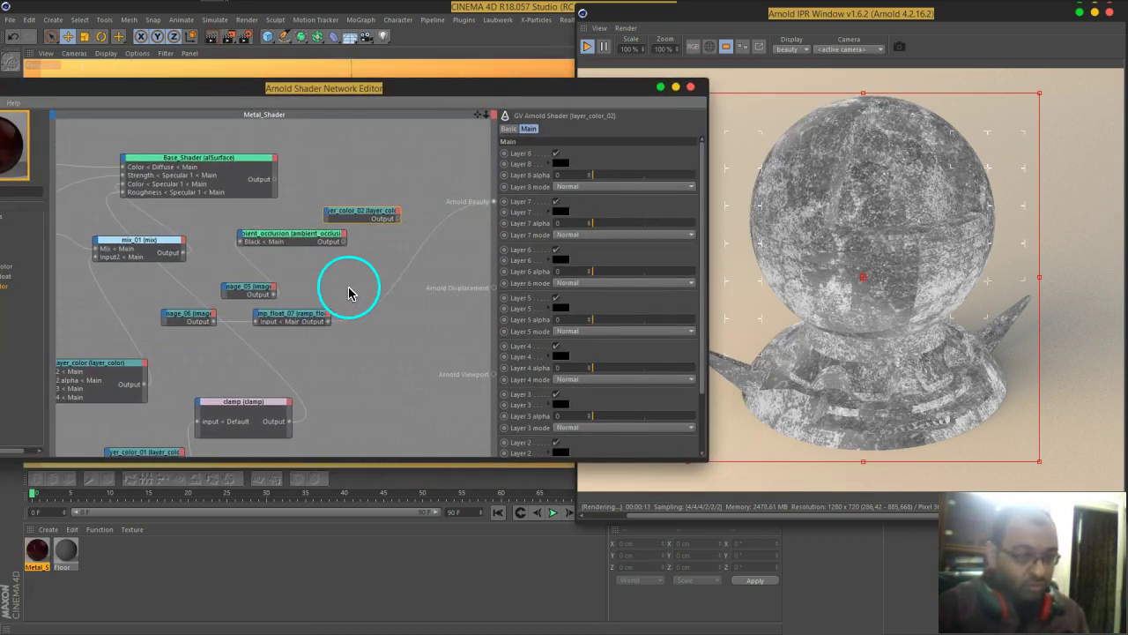
left_click_drag(365, 214, 404, 219)
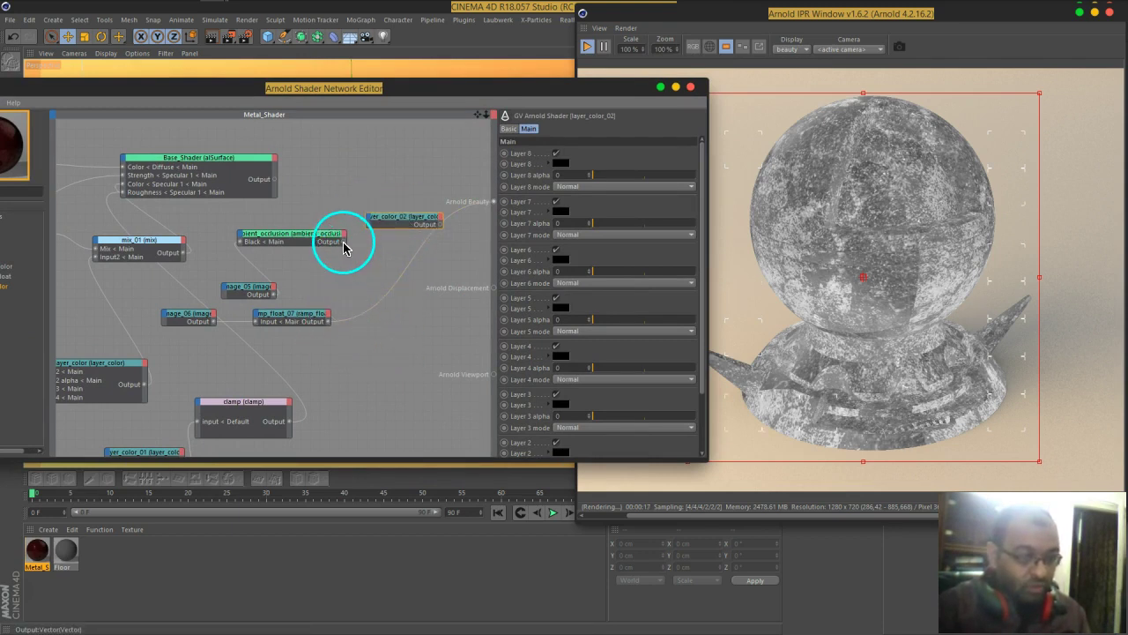
left_click(369, 220)
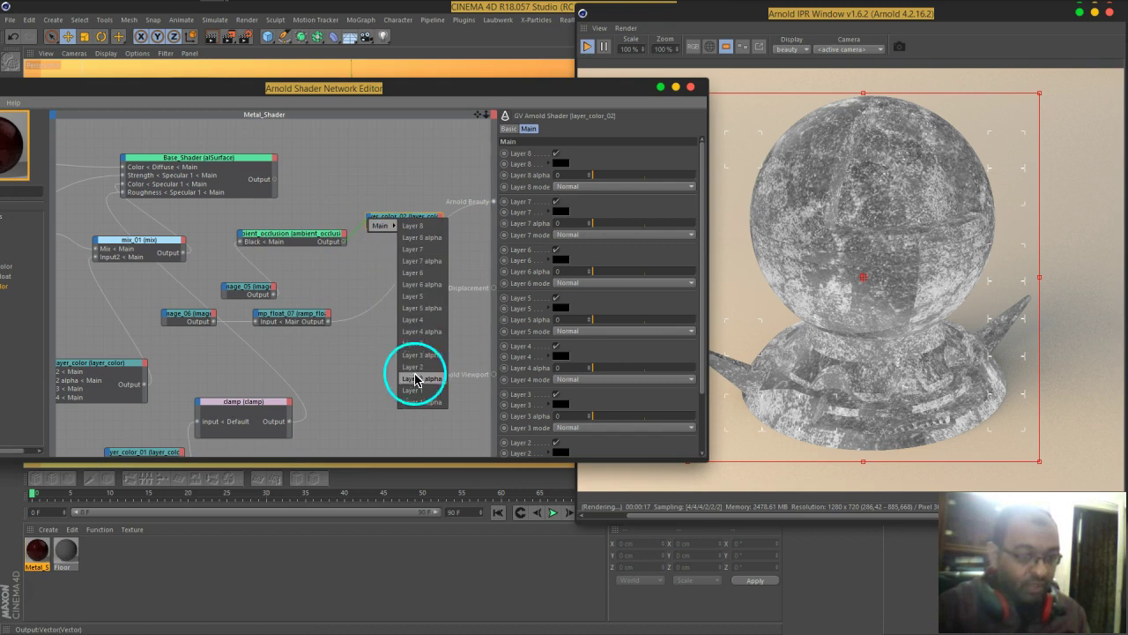
left_click(430, 392)
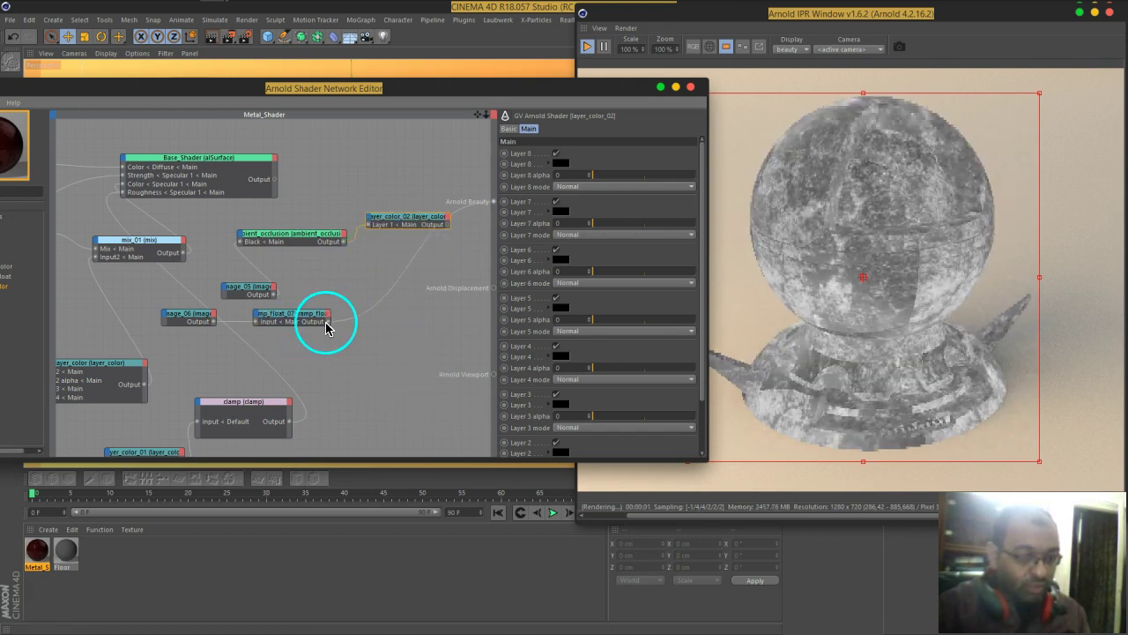
- Connect the inverted ramp_float output to Layer 2 of the new layer_color node, and route that node into Arnold Beauty
left_click_drag(327, 321, 372, 234)
left_click(371, 221)
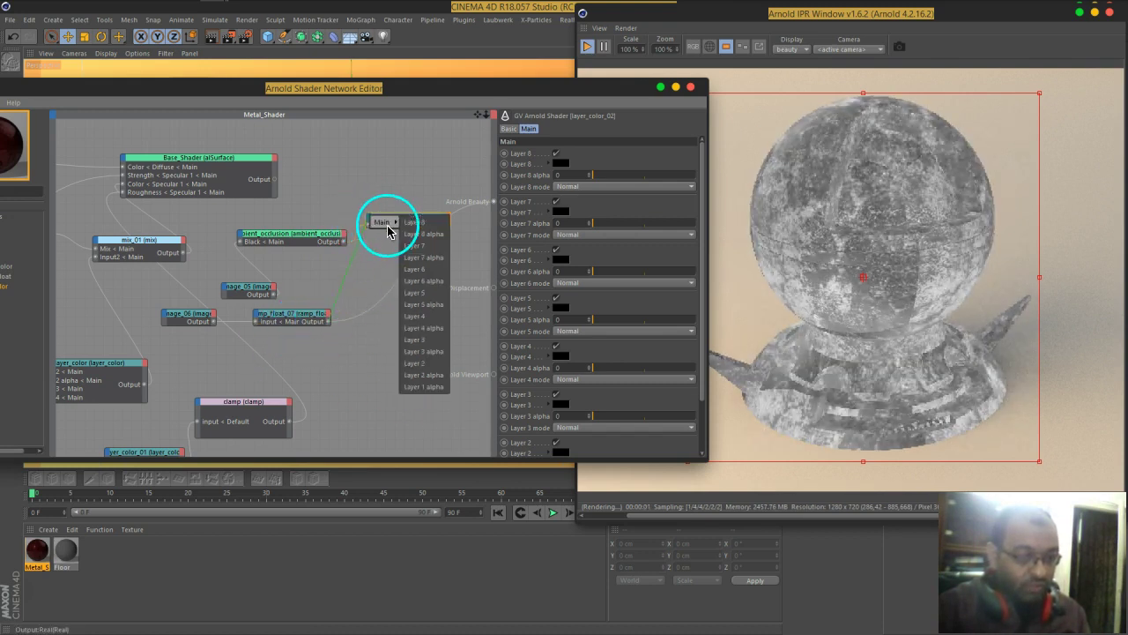
left_click_drag(429, 228, 492, 203)
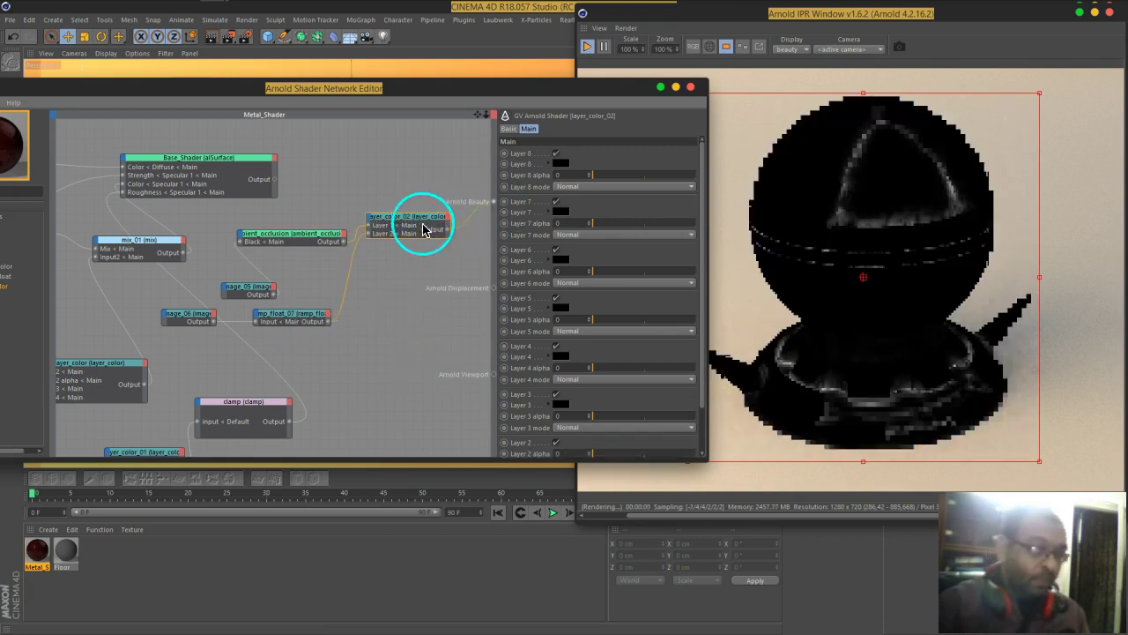
- Set the new layer_color node's Layer 2 alpha to 1 and its Layer 2 mode to Lighten
scroll(609, 408, "down", 2)
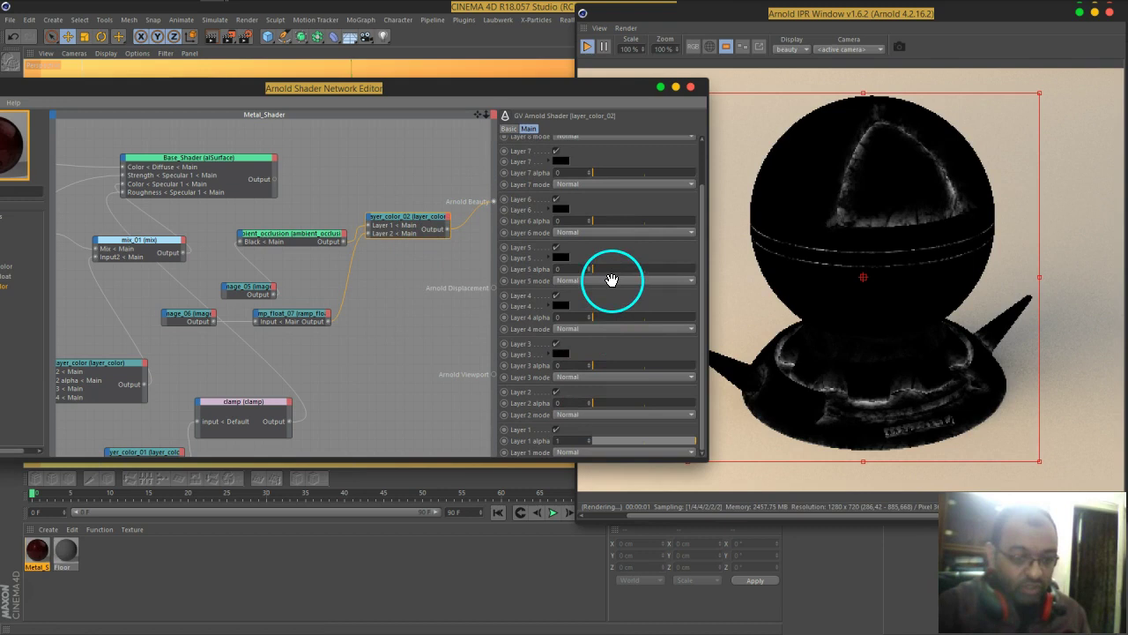
left_click_drag(605, 403, 755, 405)
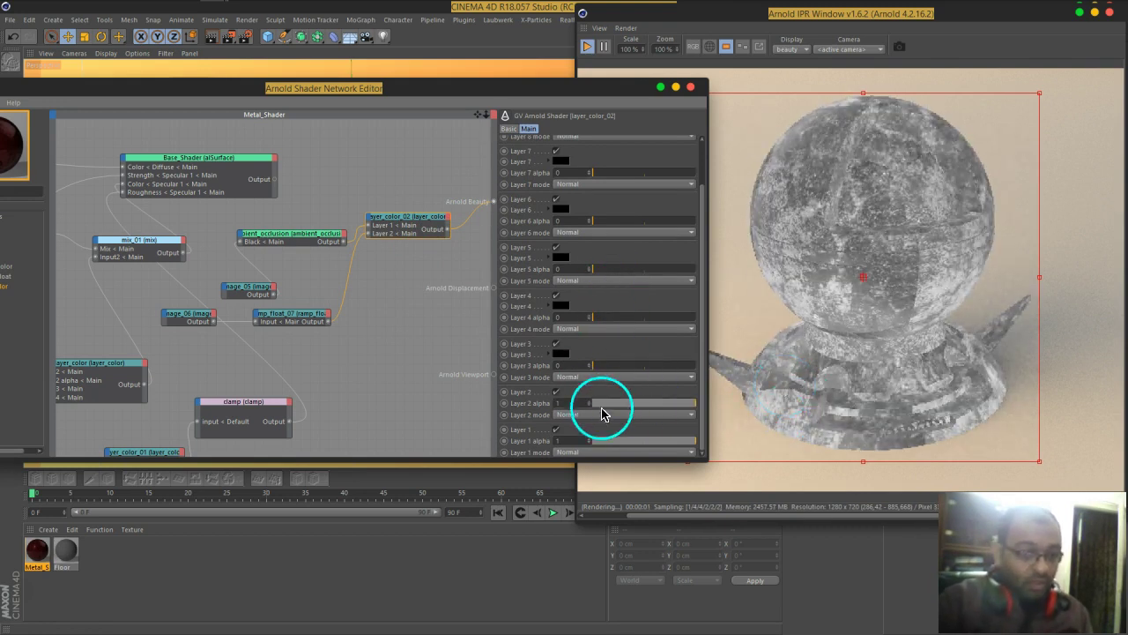
left_click(579, 418)
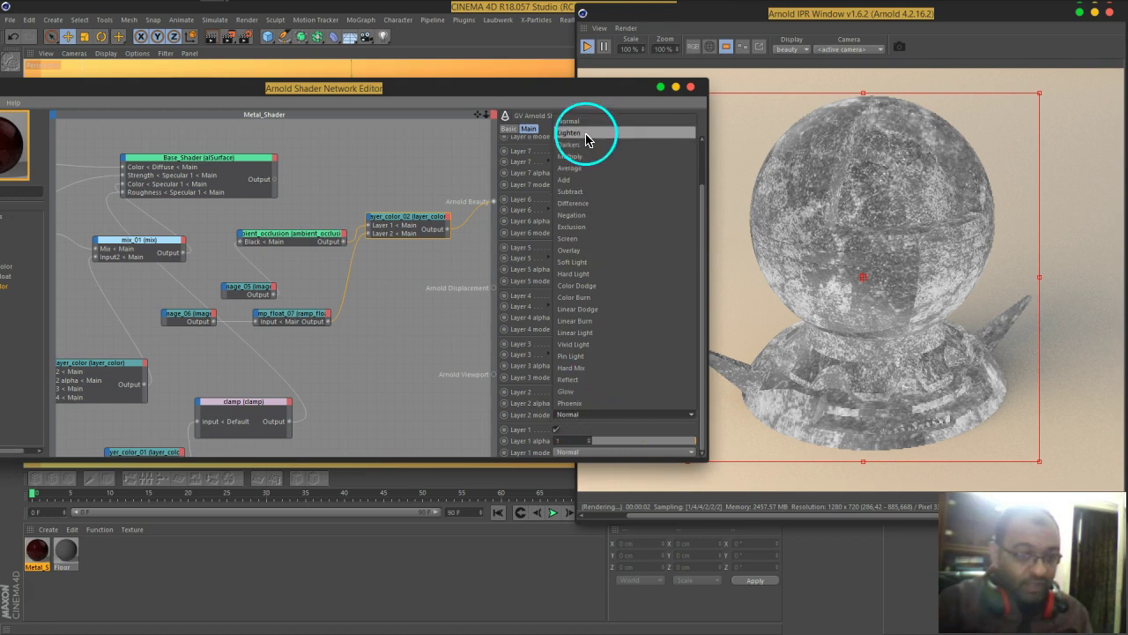
left_click(585, 137)
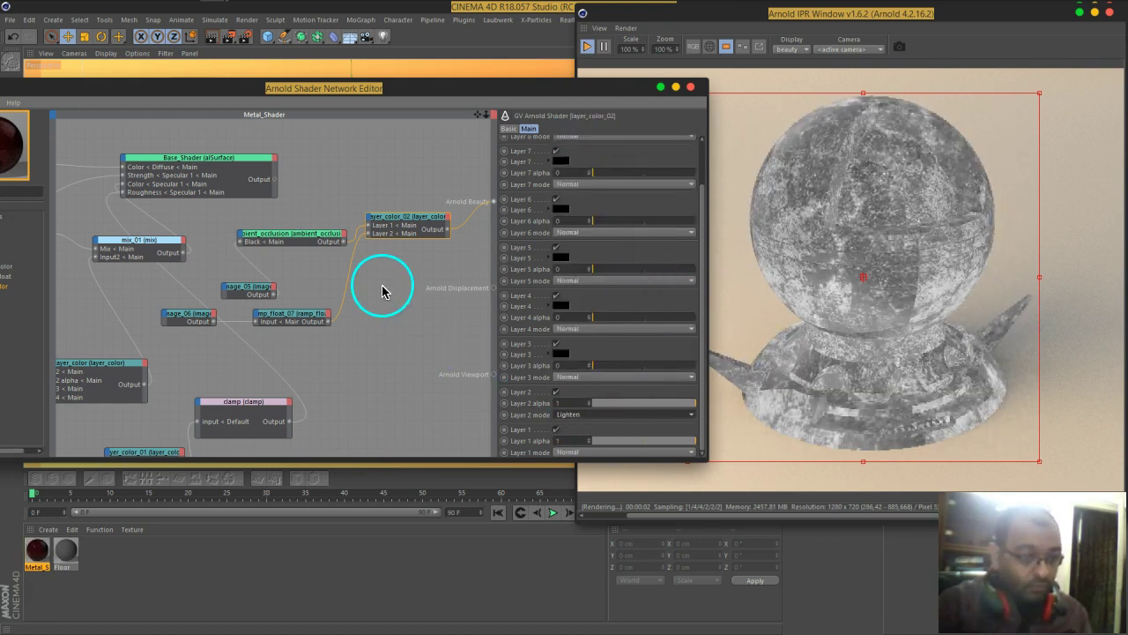
- Try other Layer 2 blend modes on the layer_color node, including Average, Subtract, Negation and Screen, ending on Soft Light
scroll(589, 415, "down", 1)
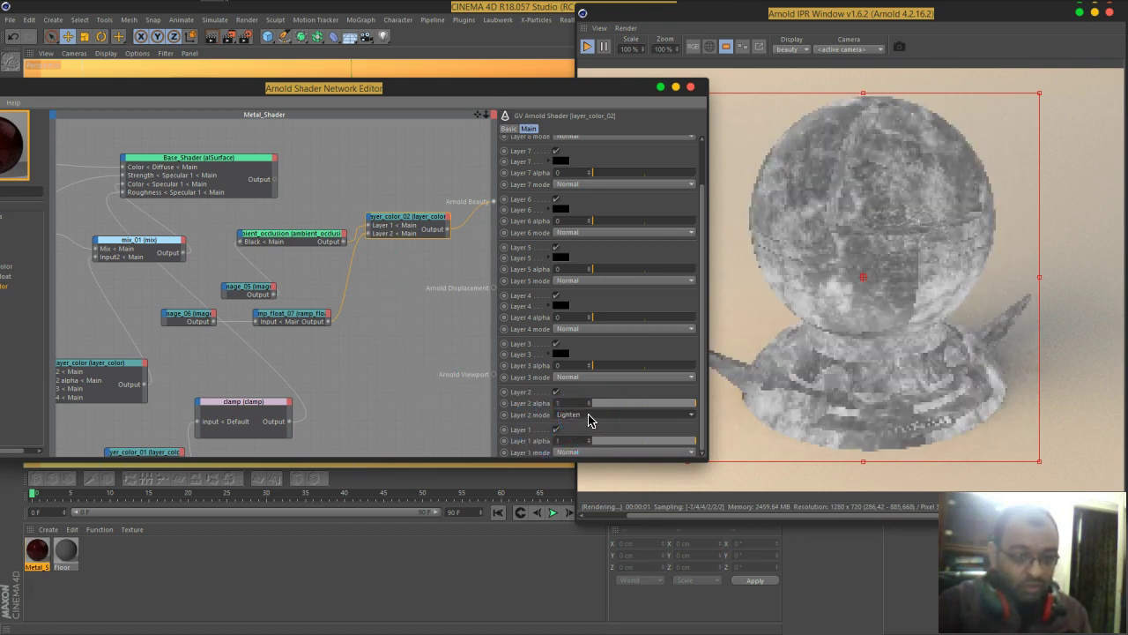
scroll(589, 420, "down", 3)
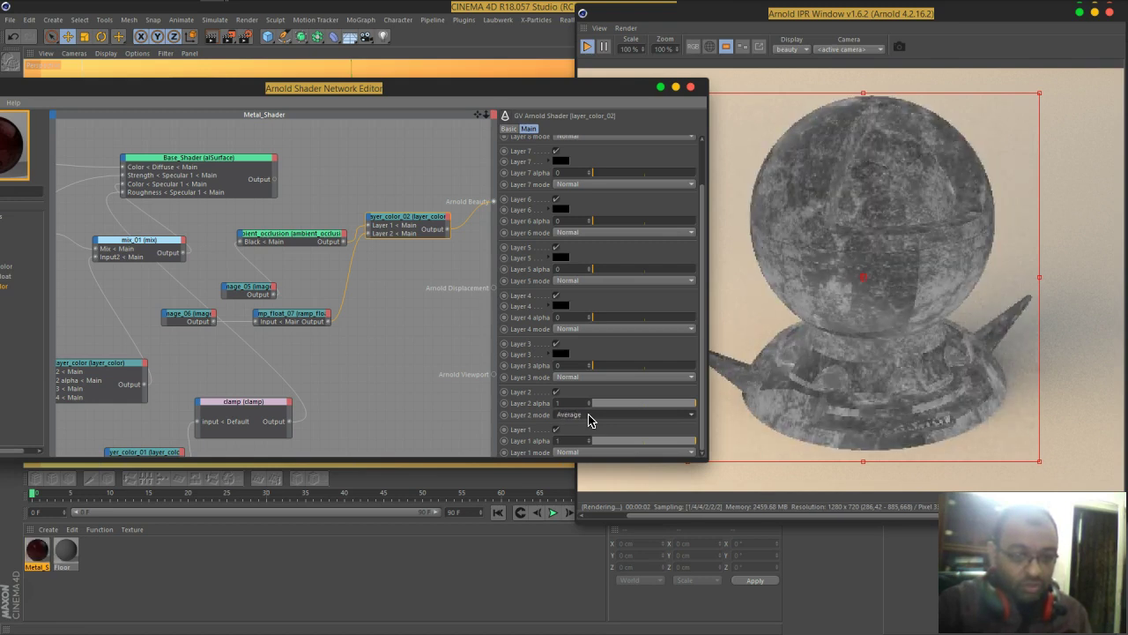
scroll(588, 419, "down", 1)
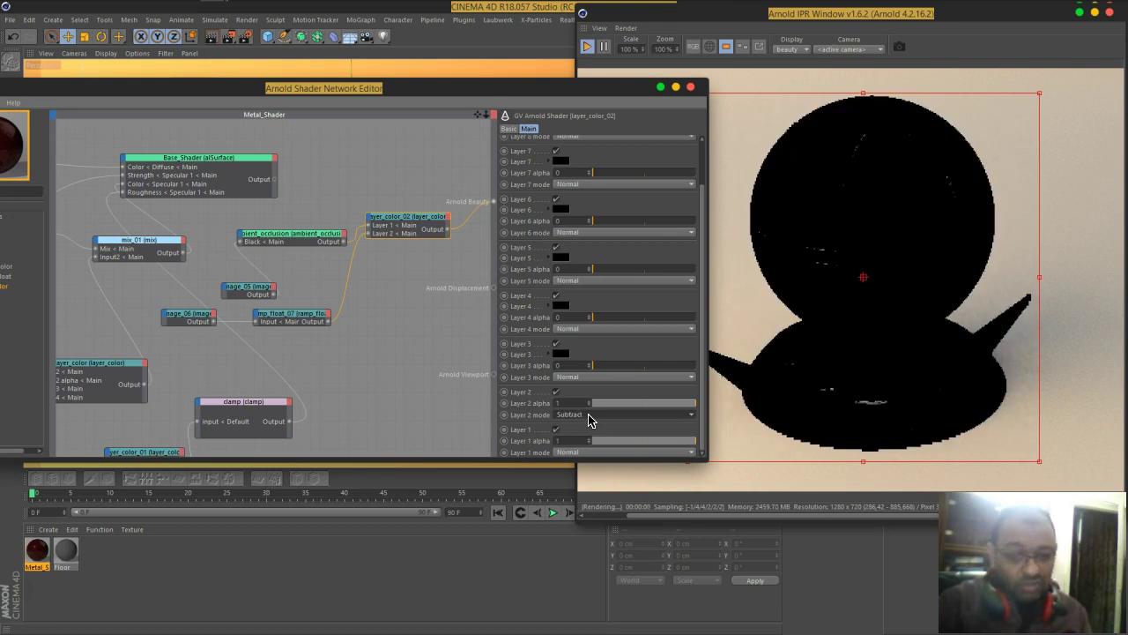
scroll(588, 420, "down", 1)
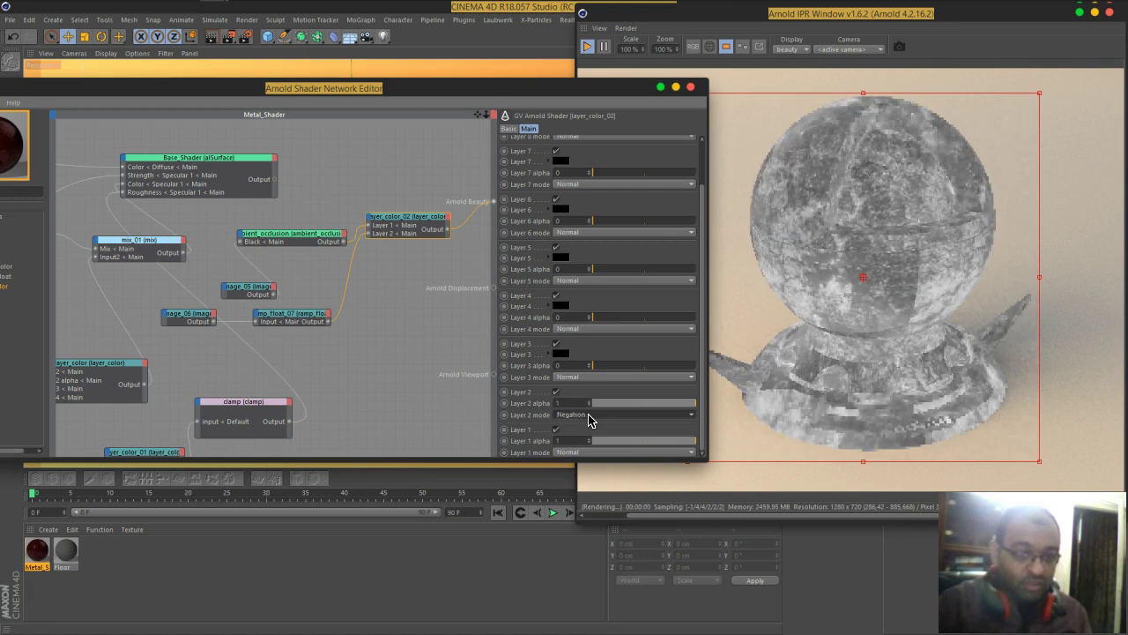
scroll(588, 419, "down", 1)
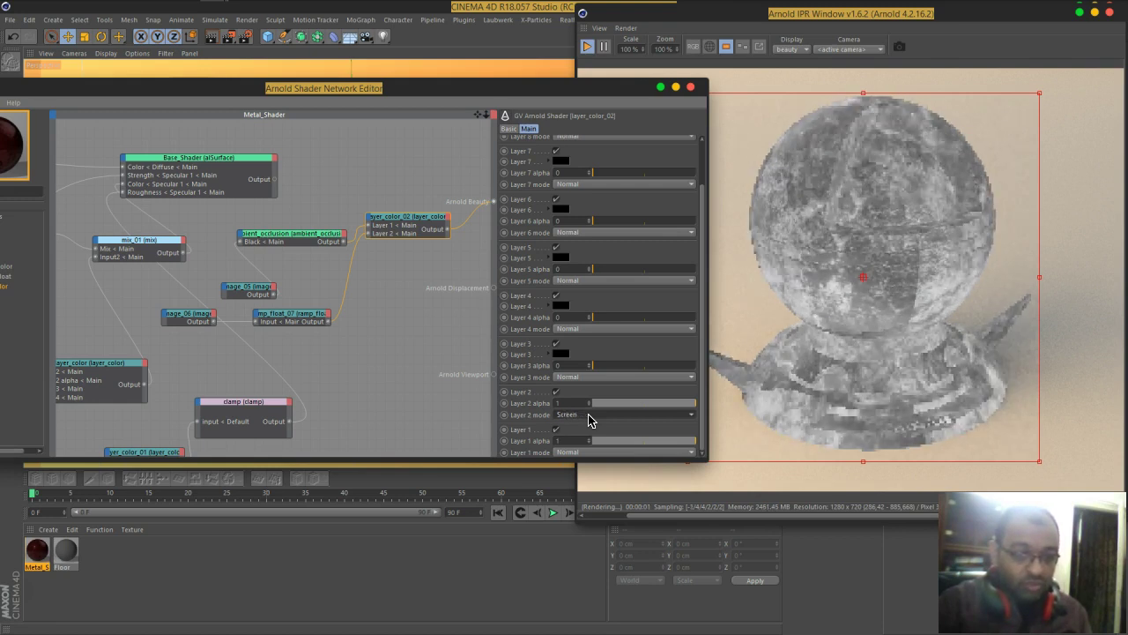
scroll(589, 419, "down", 1)
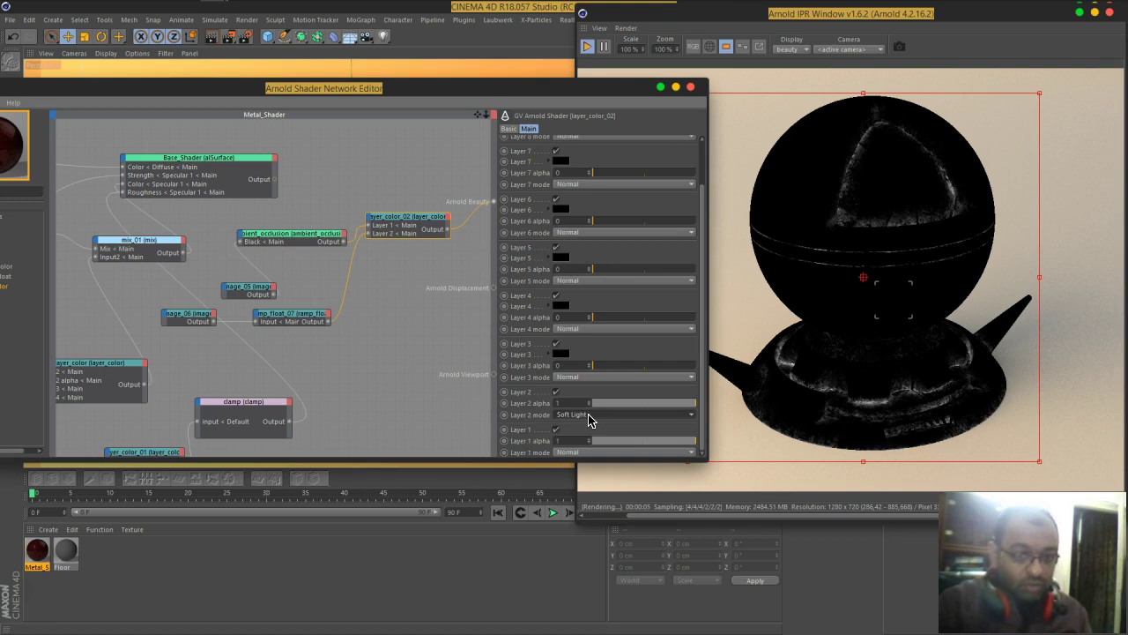
- Add a point at X 0.274, Y 1 to the curve of the ramp_float node feeding Layer 2
left_click(295, 316)
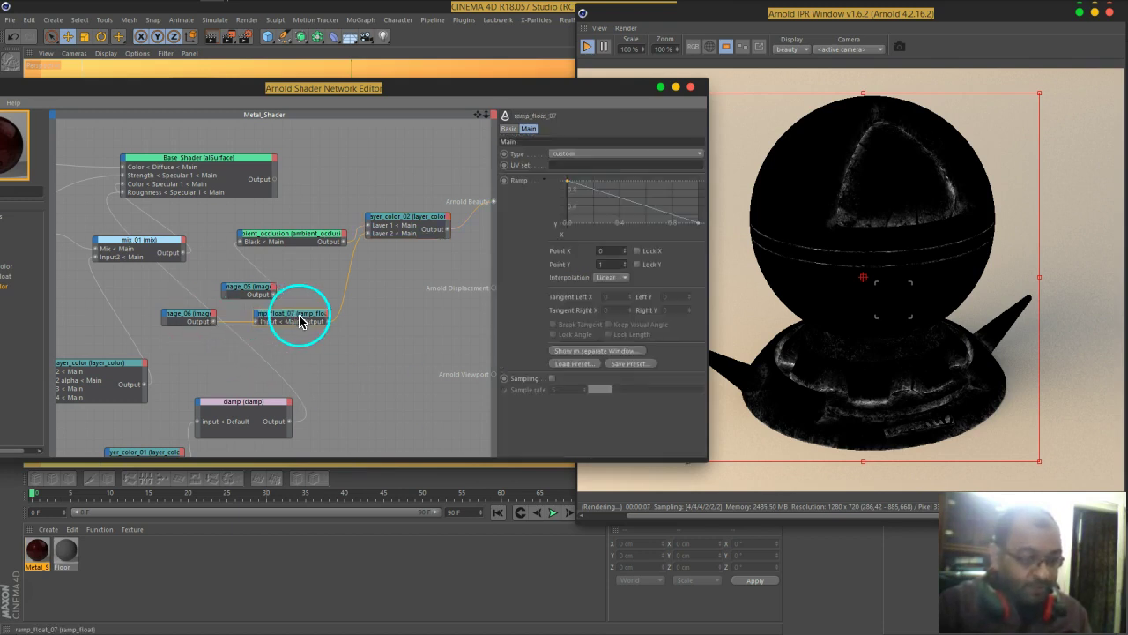
left_click(602, 192, "ctrl")
mouse_move(601, 192)
left_mouse_down()
mouse_move(591, 175)
mouse_move(637, 176)
mouse_move(603, 175)
left_mouse_up()
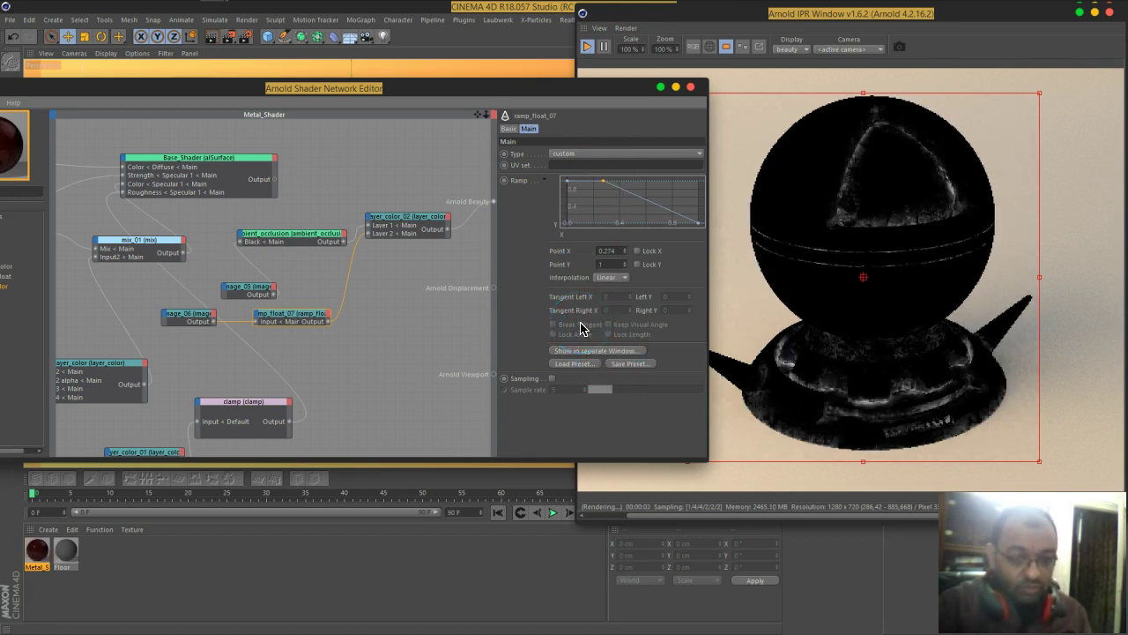
- Preview the ramp_float node directly in Arnold Beauty and add a lower curve point at X 0.708, Y 0.056
left_click(418, 227)
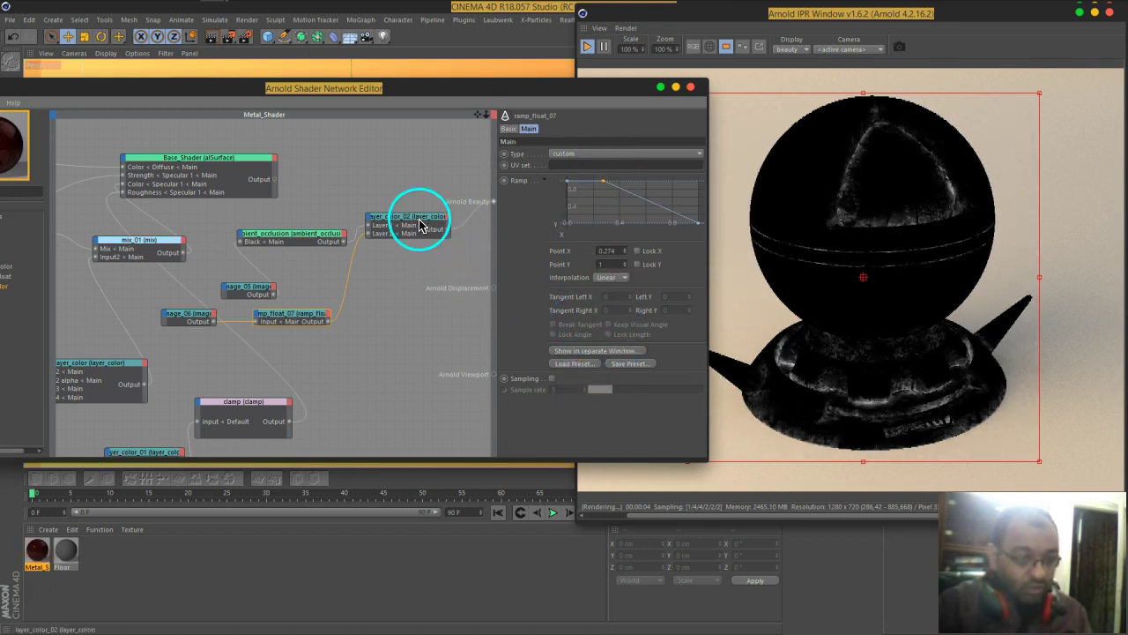
left_click_drag(329, 322, 451, 301)
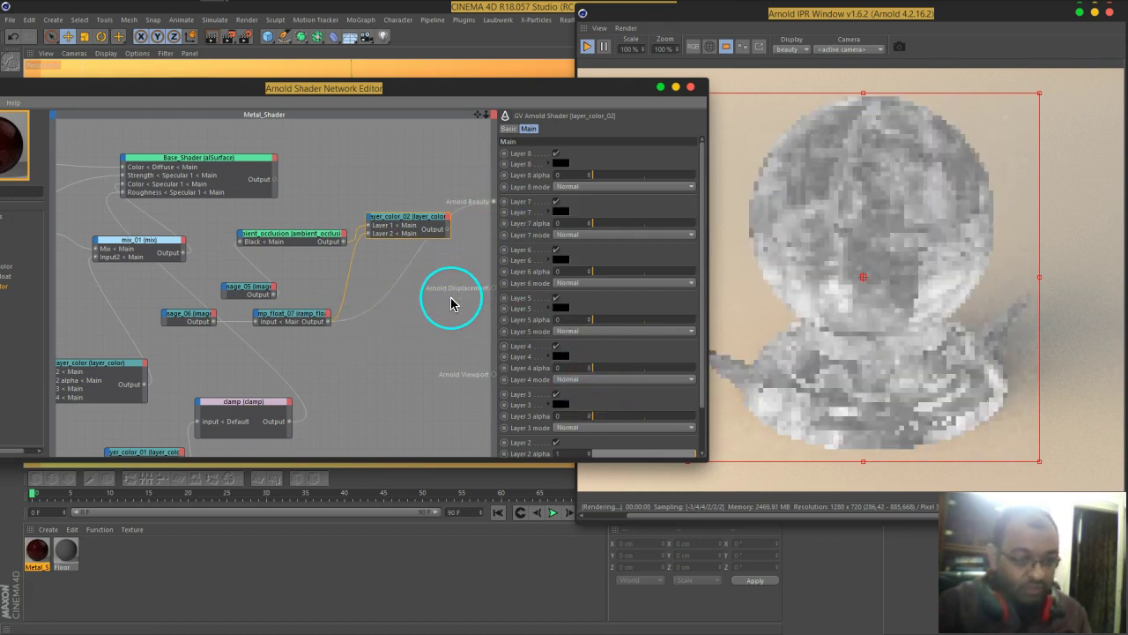
left_click(428, 220)
left_click(291, 315)
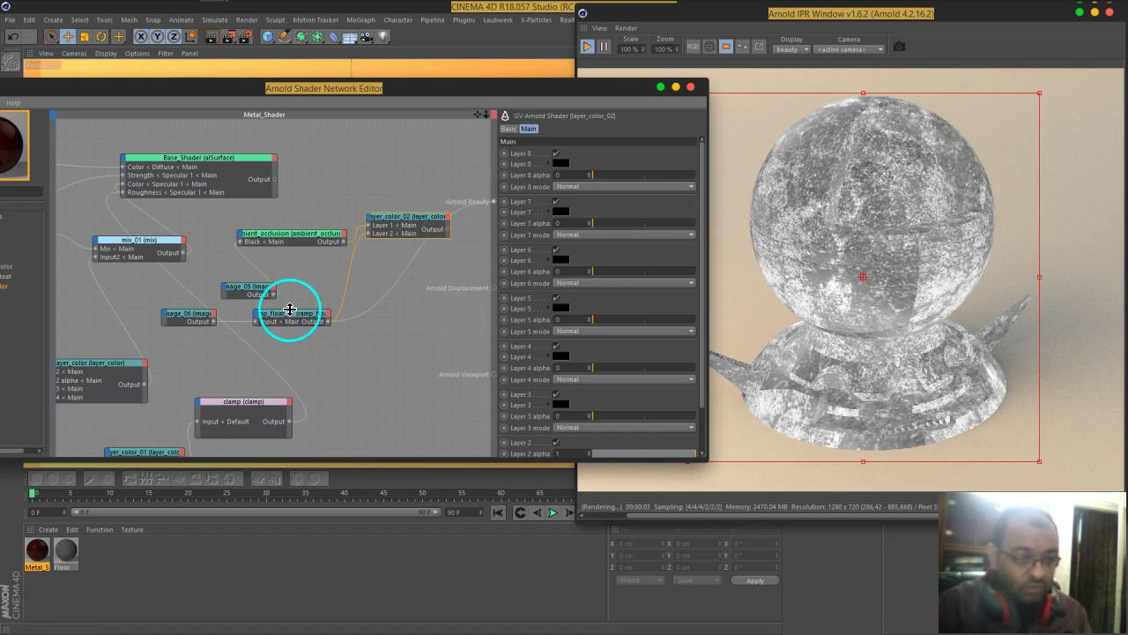
mouse_move(665, 216)
left_mouse_down()
mouse_move(647, 229)
mouse_move(662, 226)
left_mouse_up()
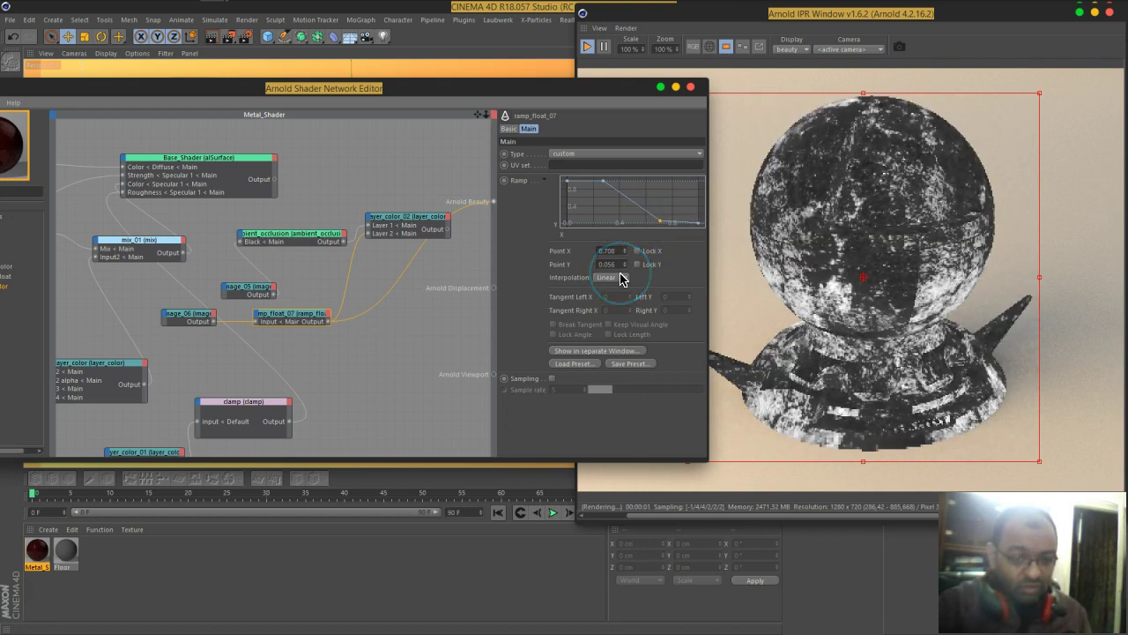
- Reconnect the new layer_color node to Arnold Beauty and set its Layer 2 mode to Lighten
left_click_drag(448, 229, 493, 202)
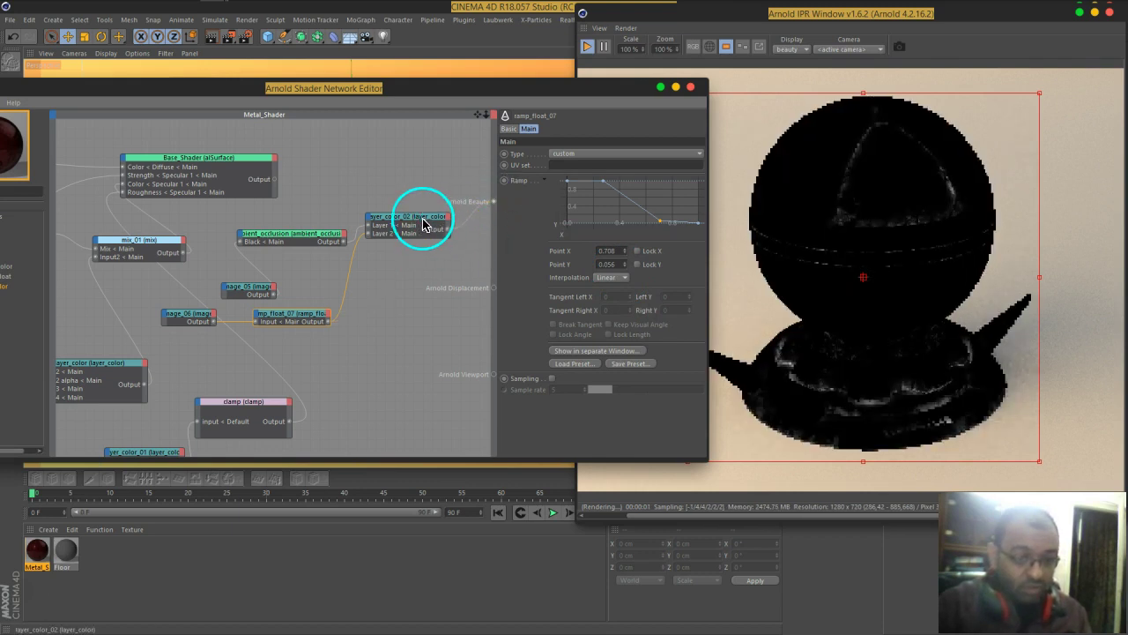
left_click(423, 225)
scroll(591, 325, "down", 2)
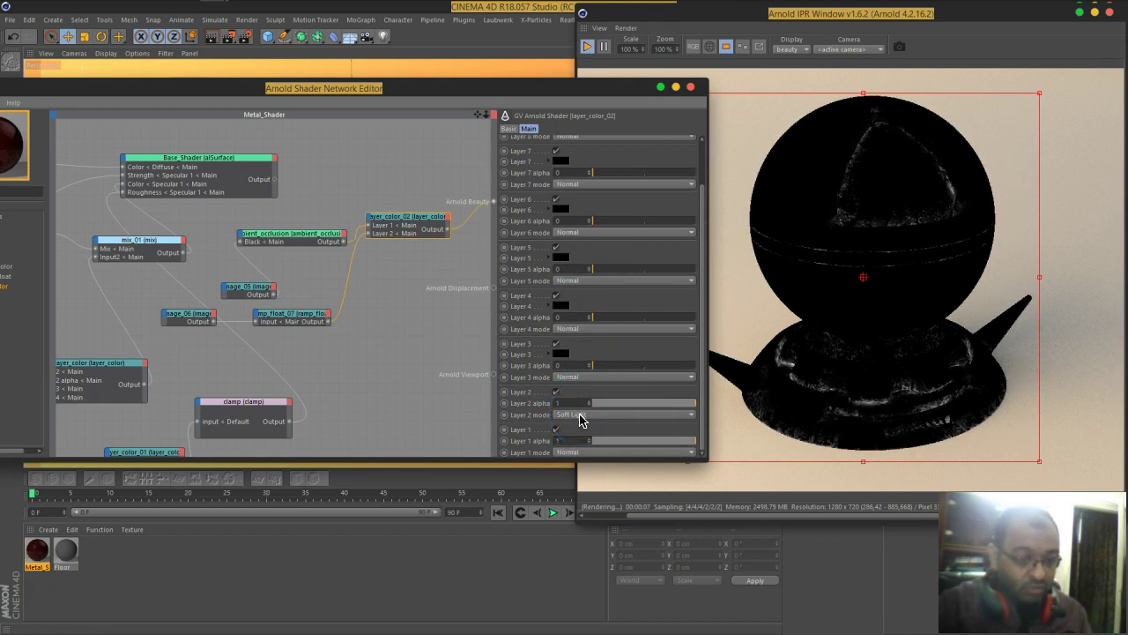
left_click(580, 414)
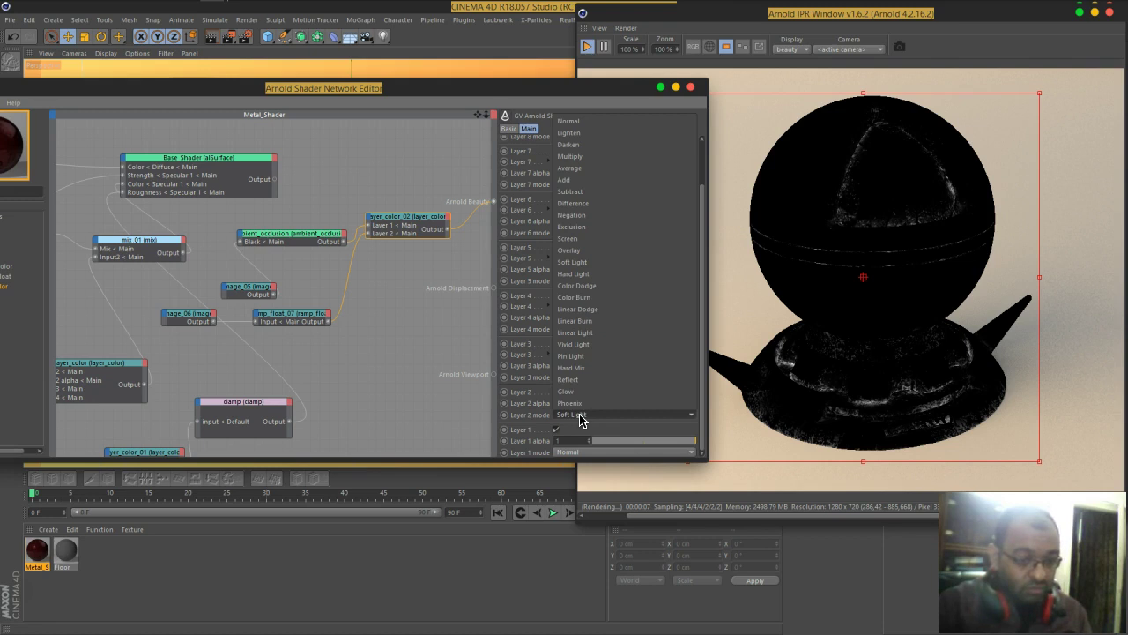
left_click(582, 133)
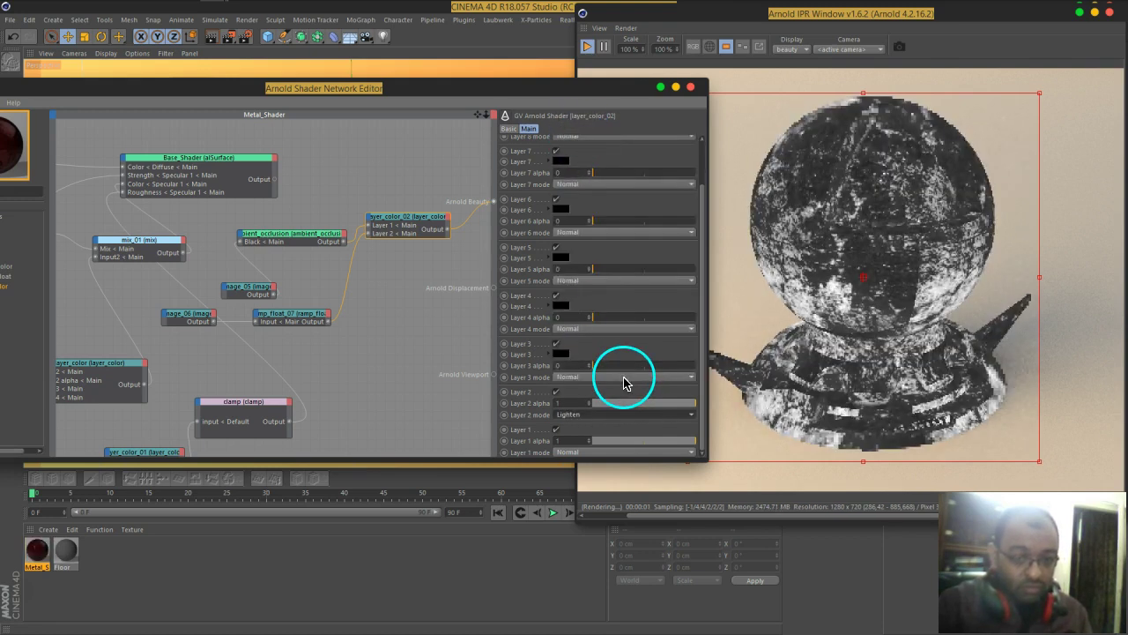
- Try further Layer 2 blend modes on layer_color_02, including Multiply, Screen, Color Burn, Linear Light and Color Dodge, and settle on Hard Light
scroll(593, 419, "down", 1)
scroll(592, 421, "down", 1)
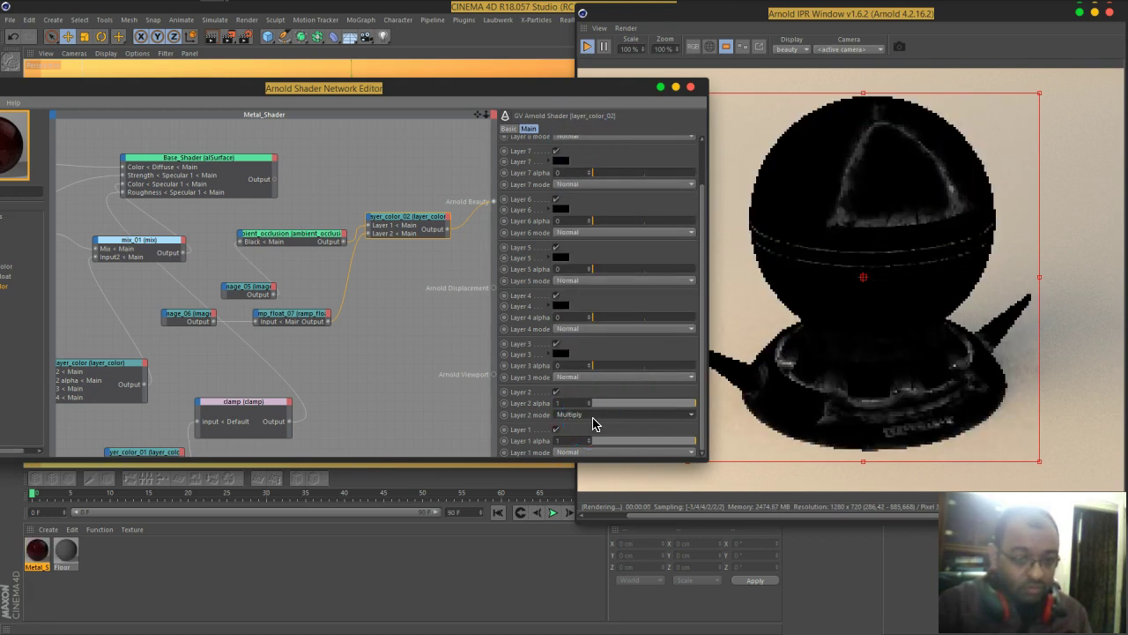
scroll(593, 419, "down", 1)
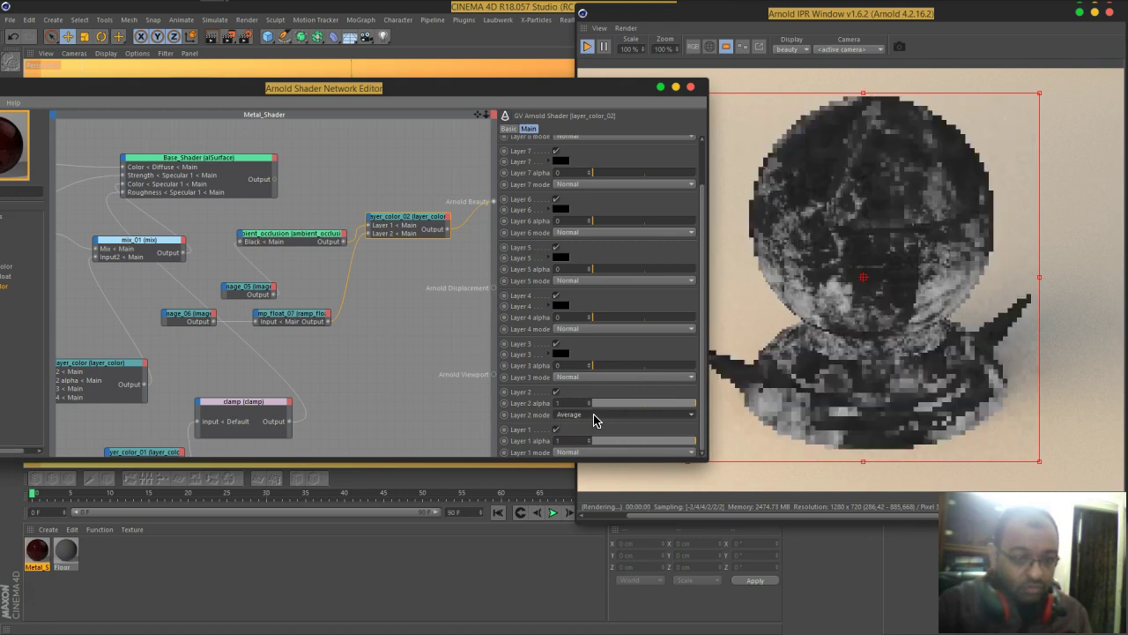
scroll(593, 420, "down", 1)
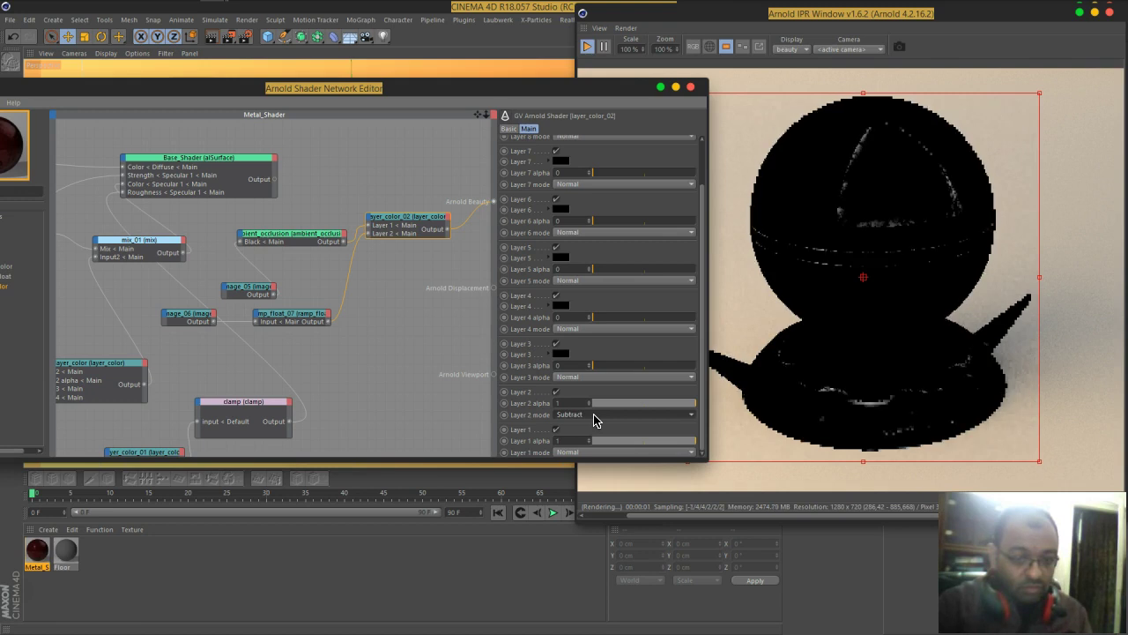
scroll(593, 419, "down", 1)
scroll(593, 420, "down", 1)
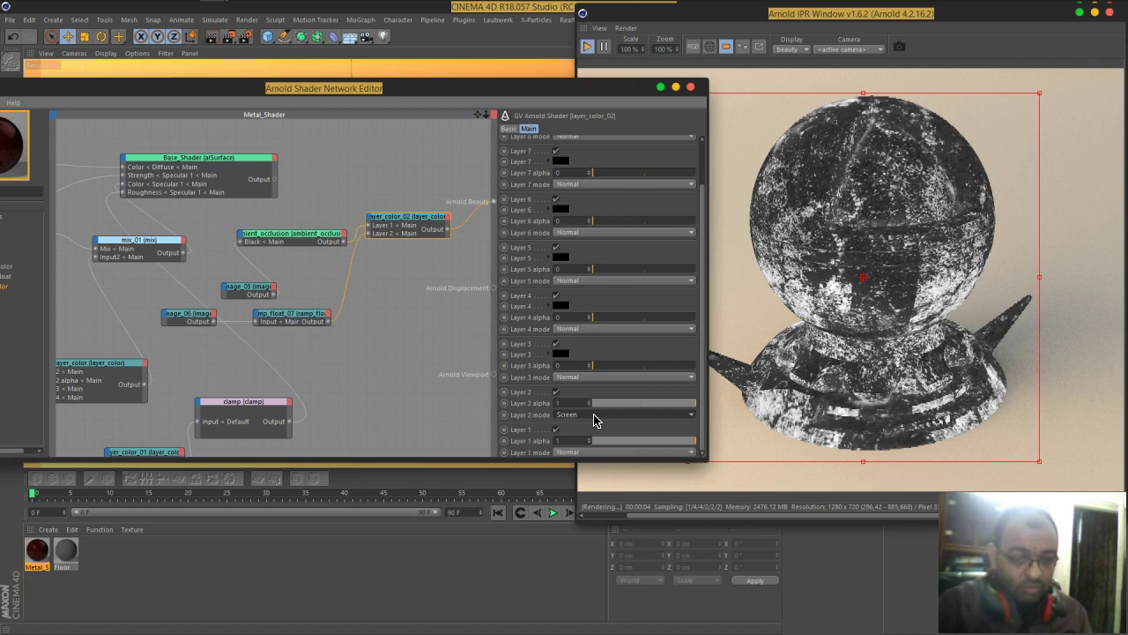
left_click(594, 414)
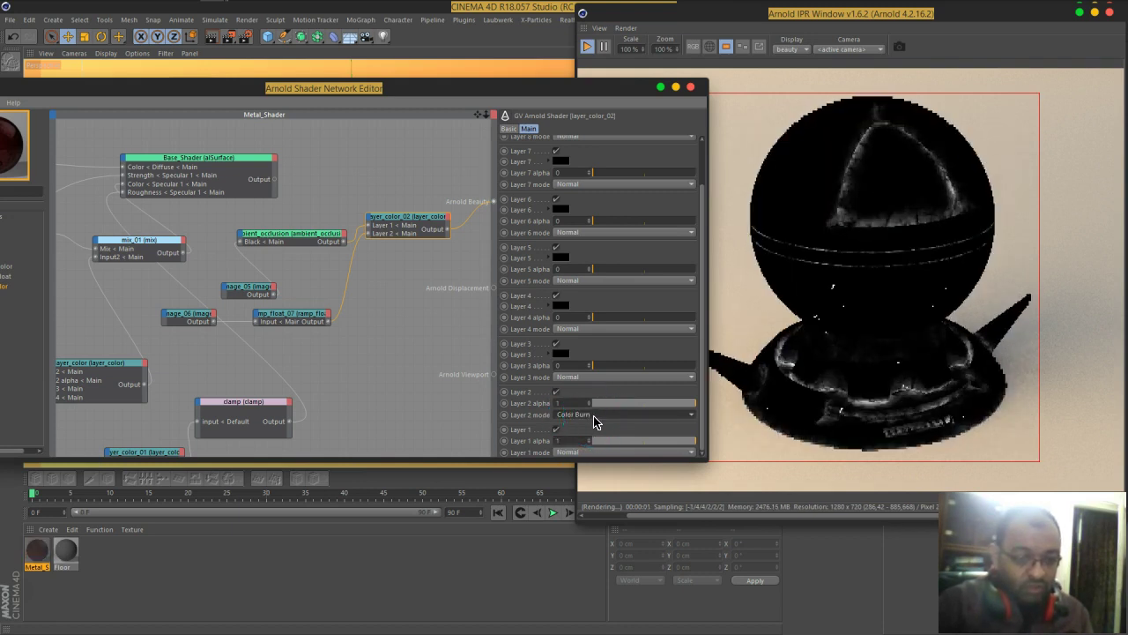
scroll(594, 422, "down", 1)
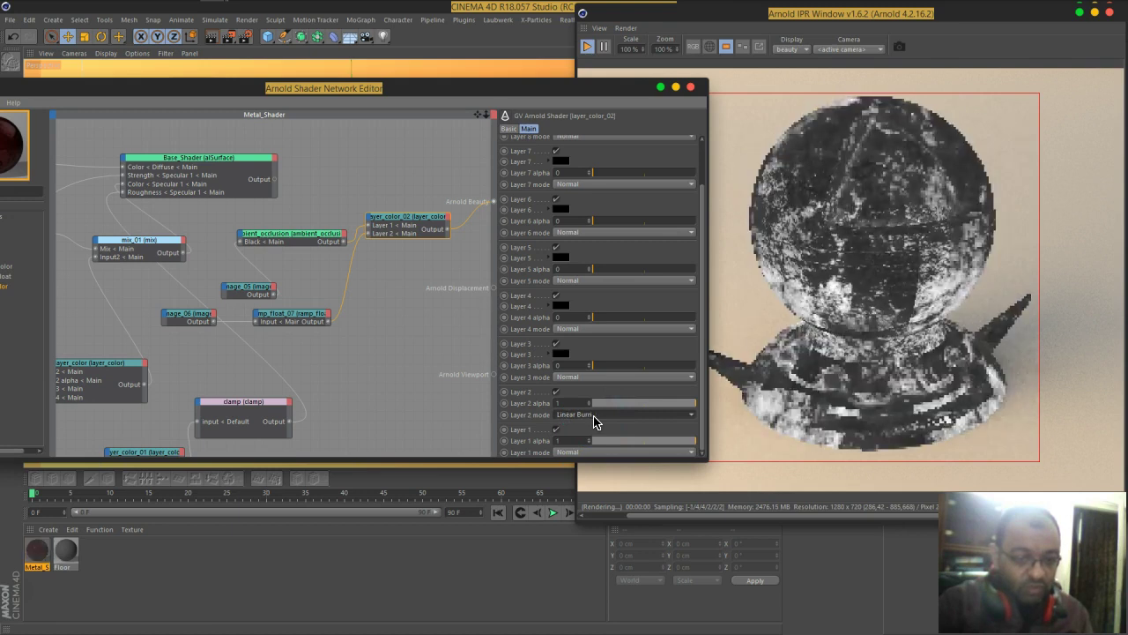
scroll(594, 422, "down", 1)
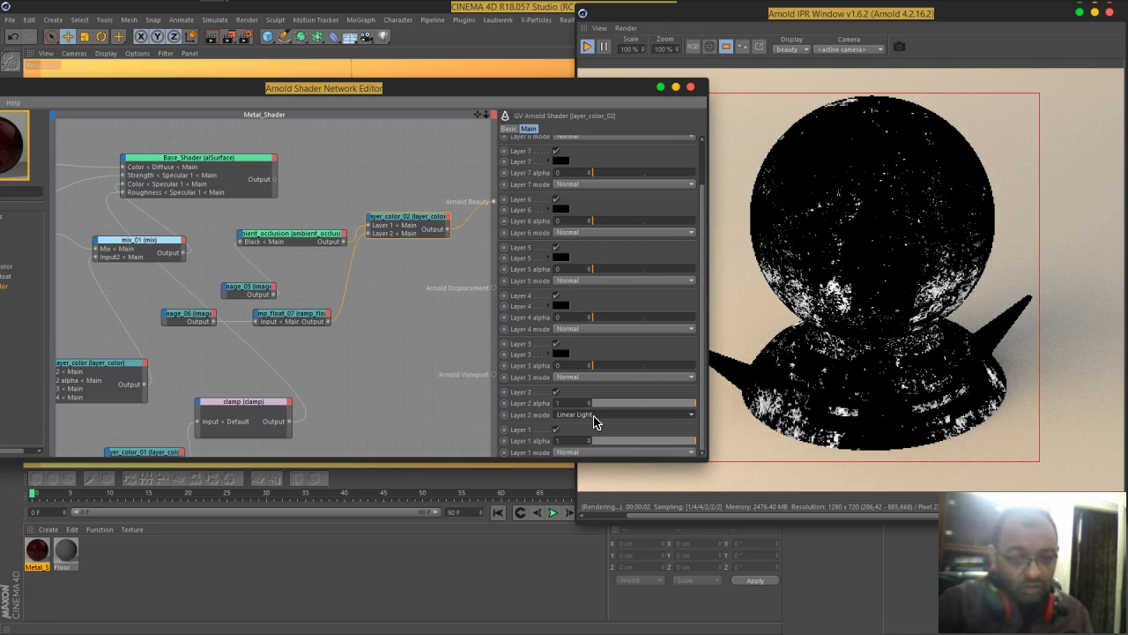
scroll(594, 422, "down", 2)
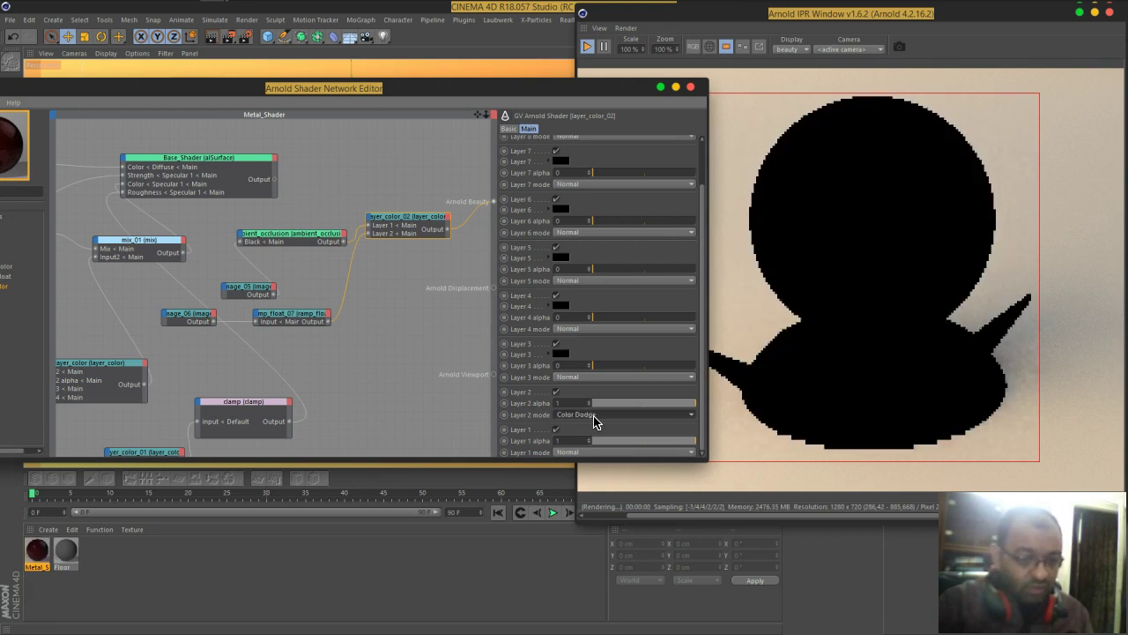
scroll(594, 422, "up", 1)
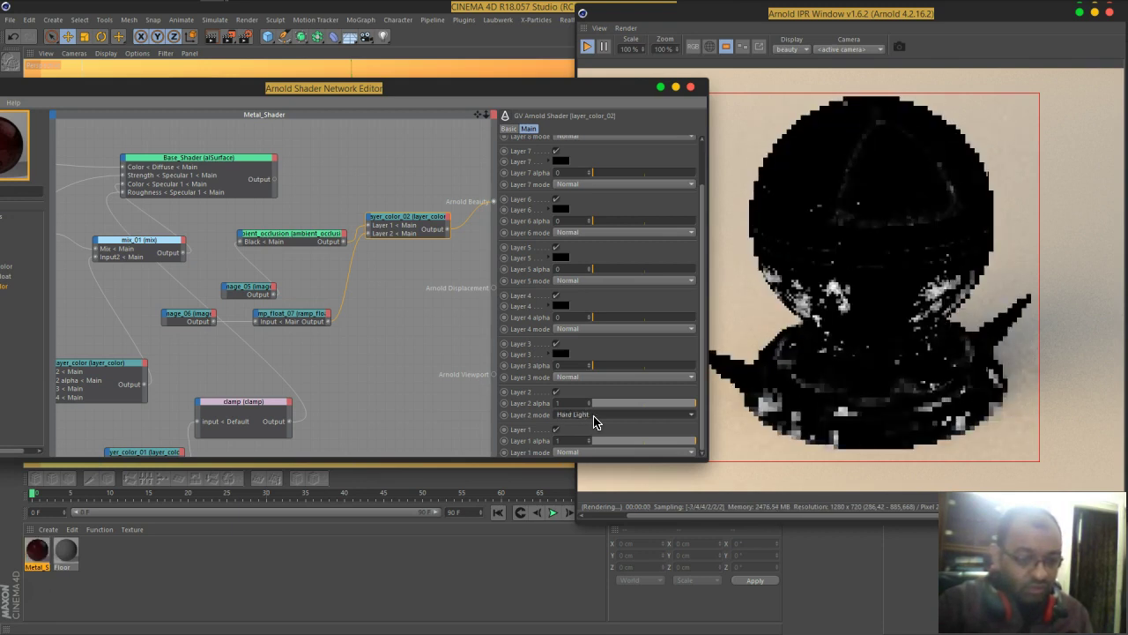
- Reshape the ramp_float_07 curve with the upper point at X 0.224, Y 0.764 and the lower point at X 0.825, Y 0.083
left_click(284, 323)
left_click(591, 181)
left_click_drag(590, 183, 587, 184)
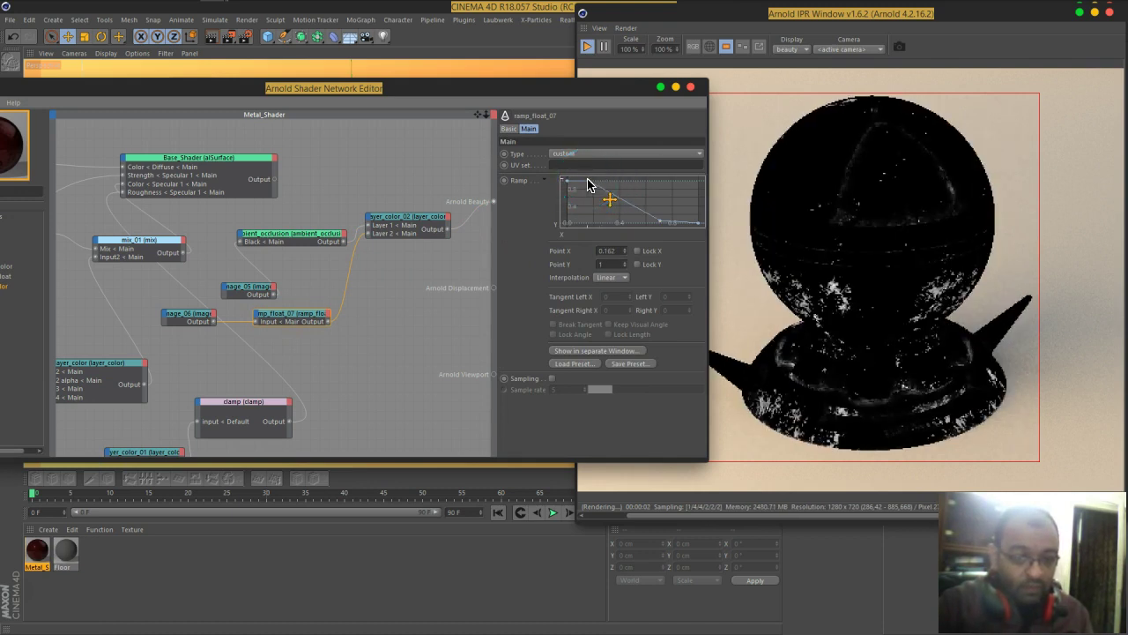
left_click_drag(589, 182, 589, 188)
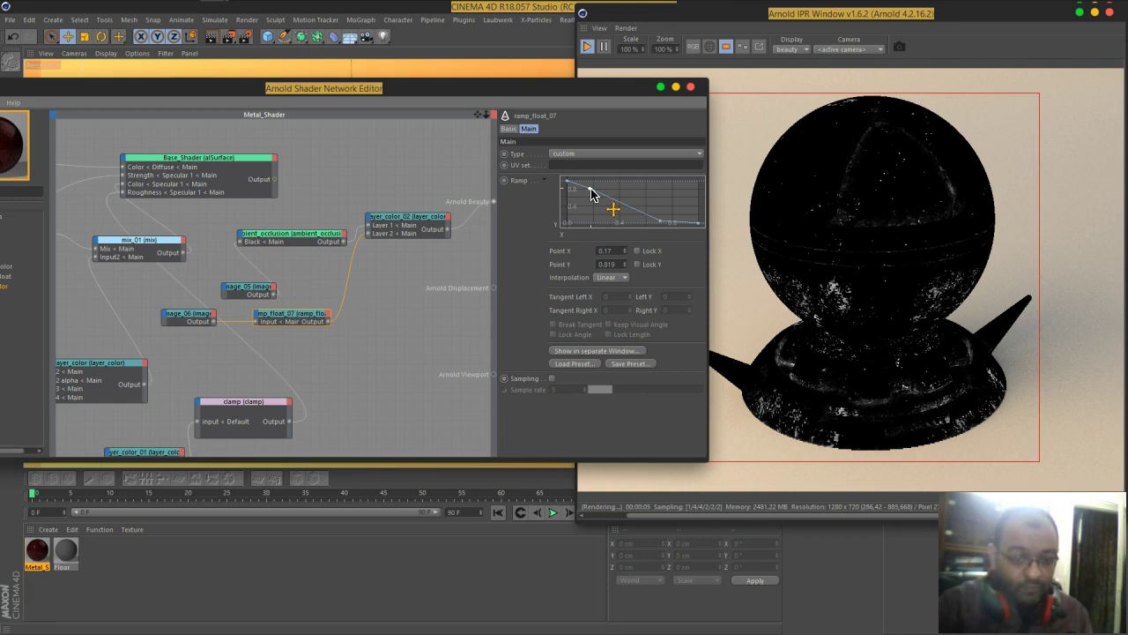
left_click_drag(660, 221, 679, 221)
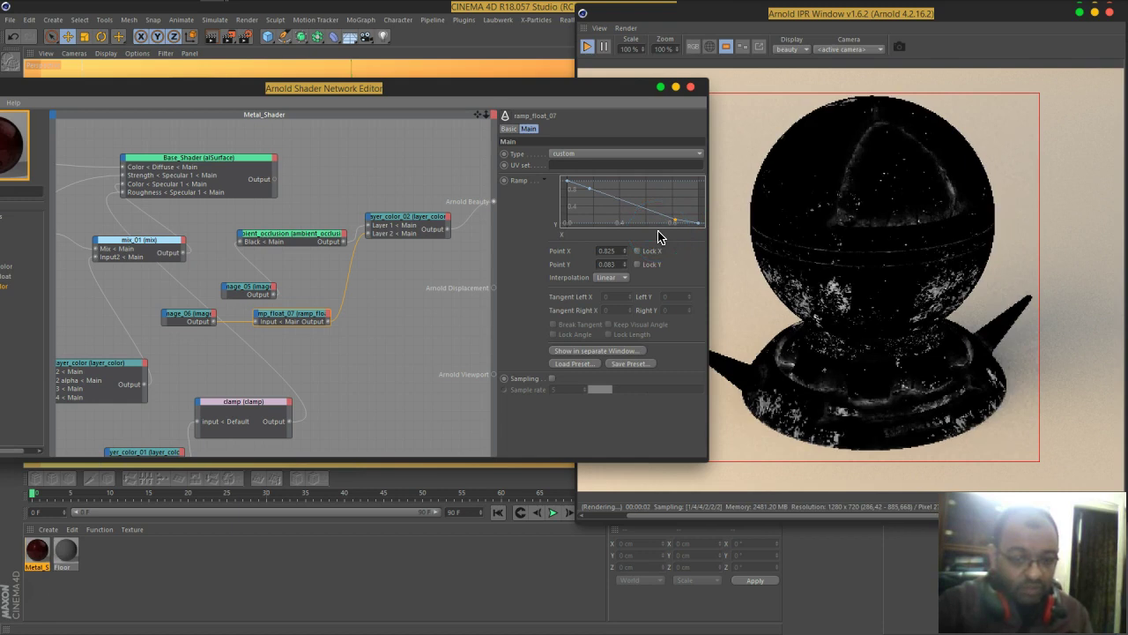
mouse_move(599, 201)
left_mouse_down()
mouse_move(561, 179)
mouse_move(572, 182)
mouse_move(573, 262)
mouse_move(577, 197)
mouse_move(589, 200)
mouse_move(578, 201)
mouse_move(585, 214)
mouse_move(577, 206)
mouse_move(596, 197)
left_mouse_up()
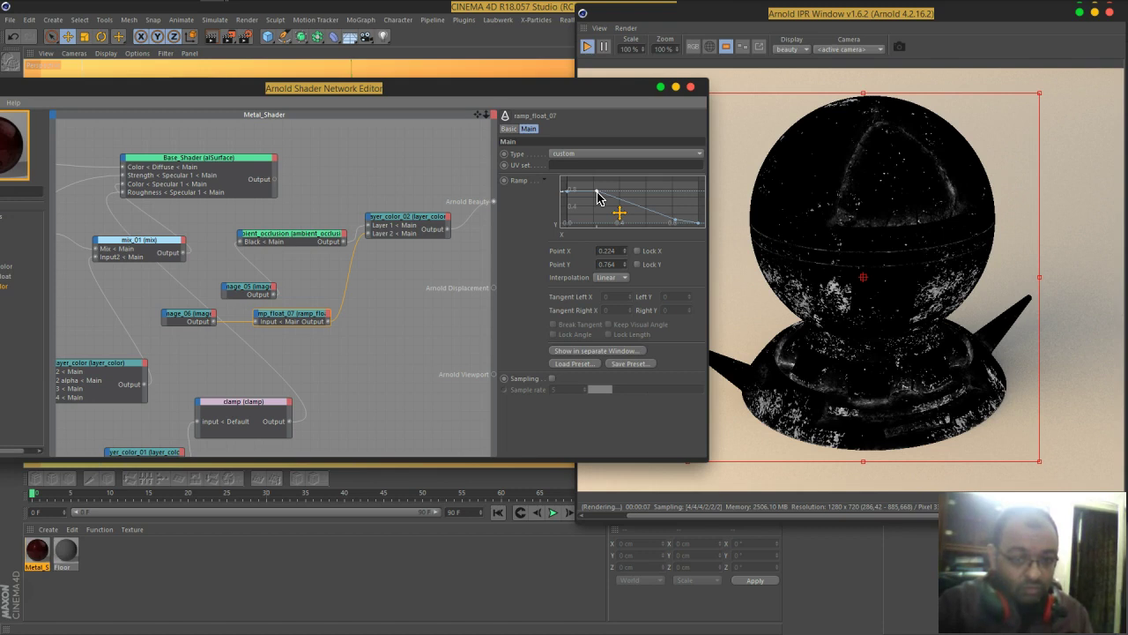
- Set Scale U and Scale V of the image_06 texture feeding the ramp to 3
left_click(195, 320)
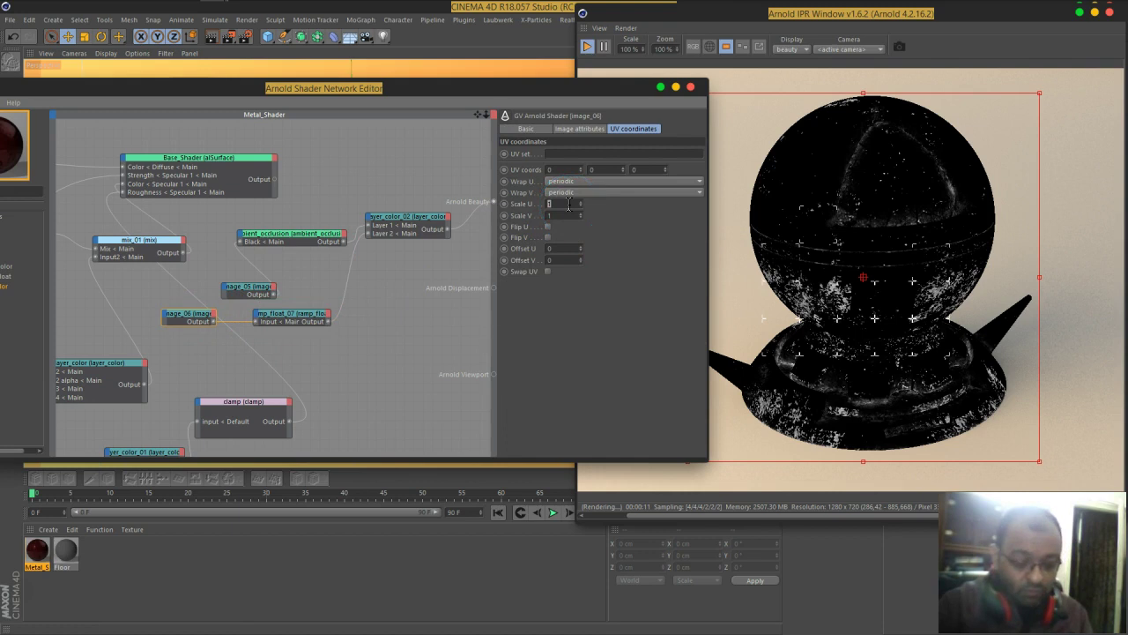
type("3")
key("Return")
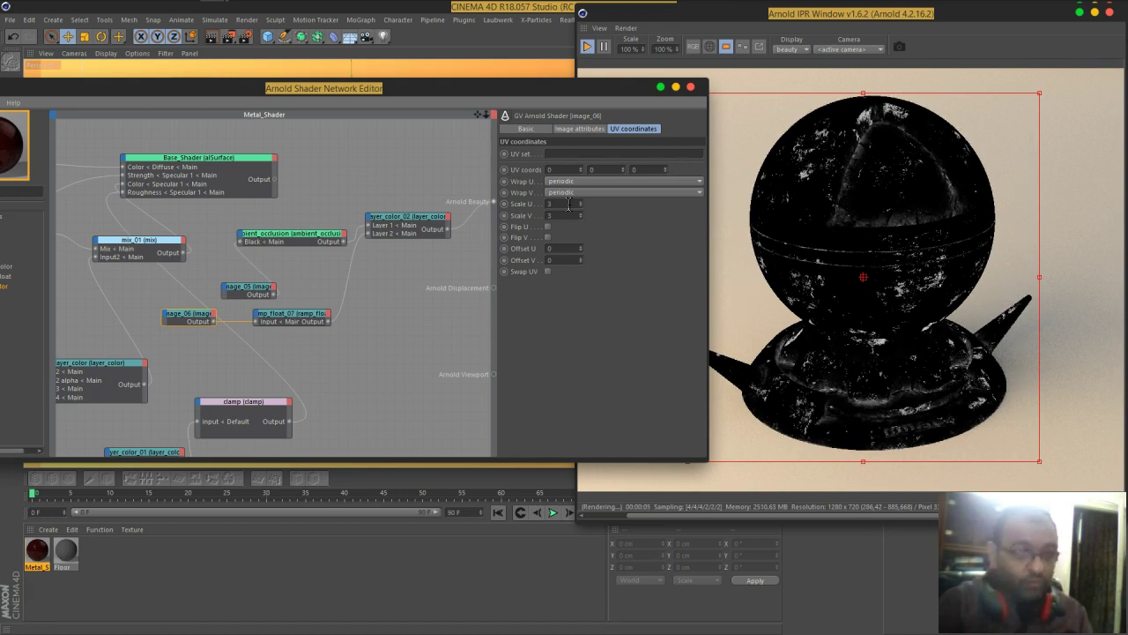
- Review the layer settings of the layer_color_02 node alongside the mask render
left_click_drag(383, 89, 474, 96)
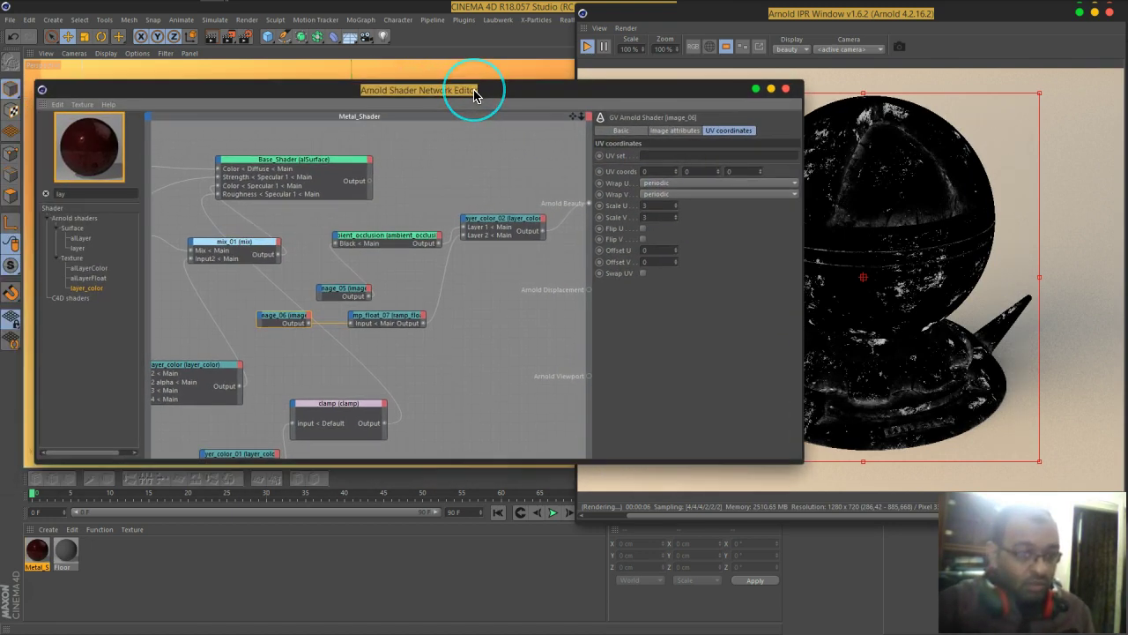
left_click(496, 224)
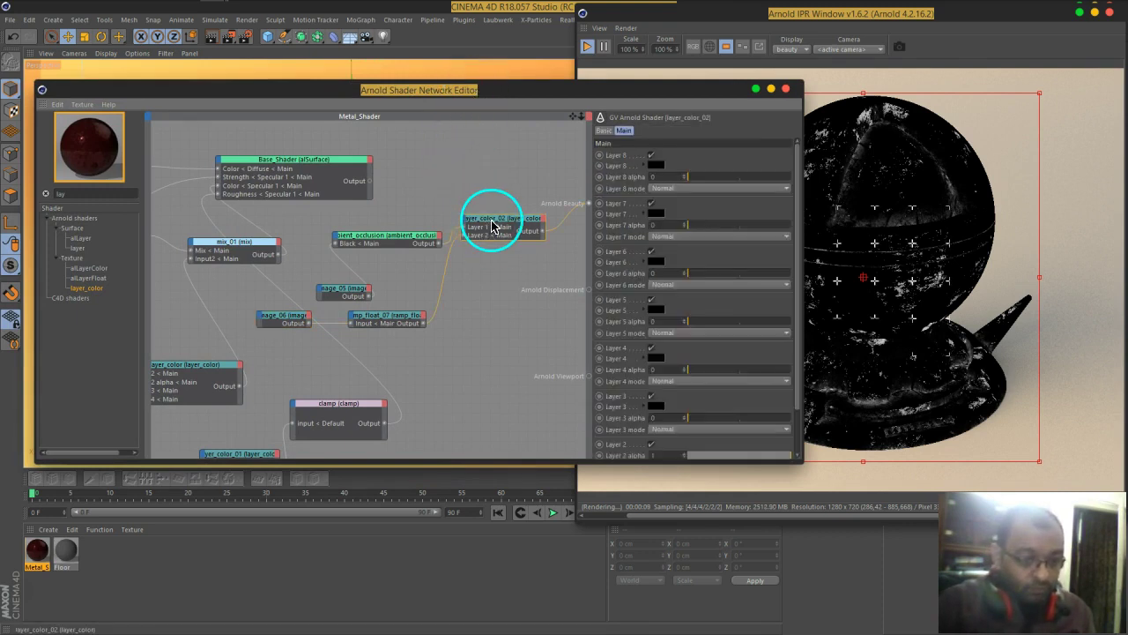
scroll(697, 361, "down", 2)
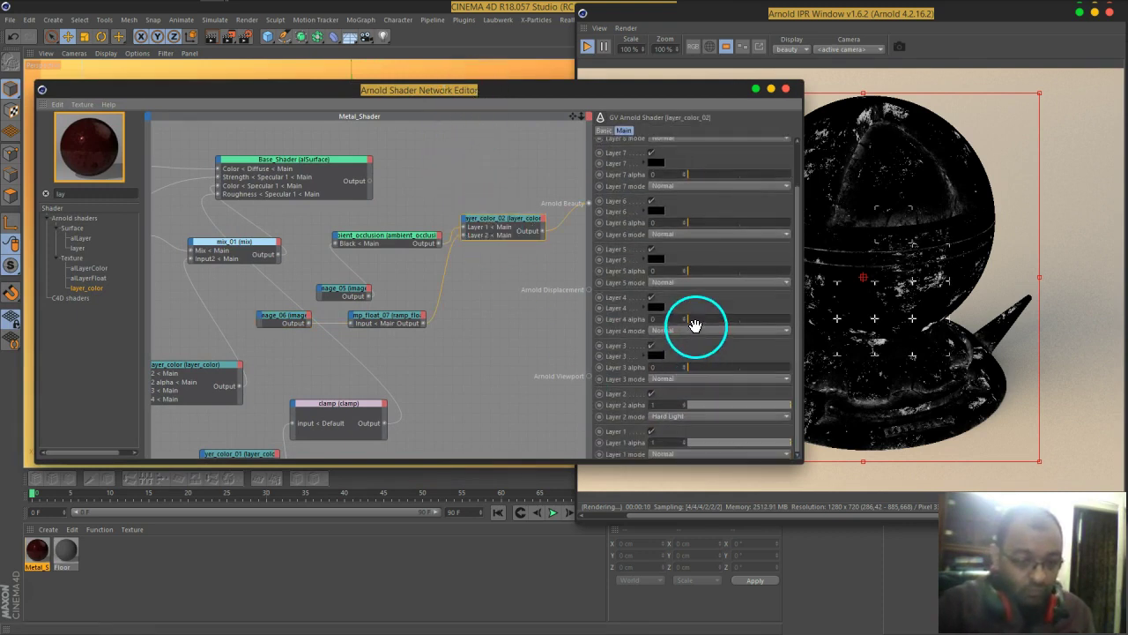
left_click_drag(651, 95, 540, 79)
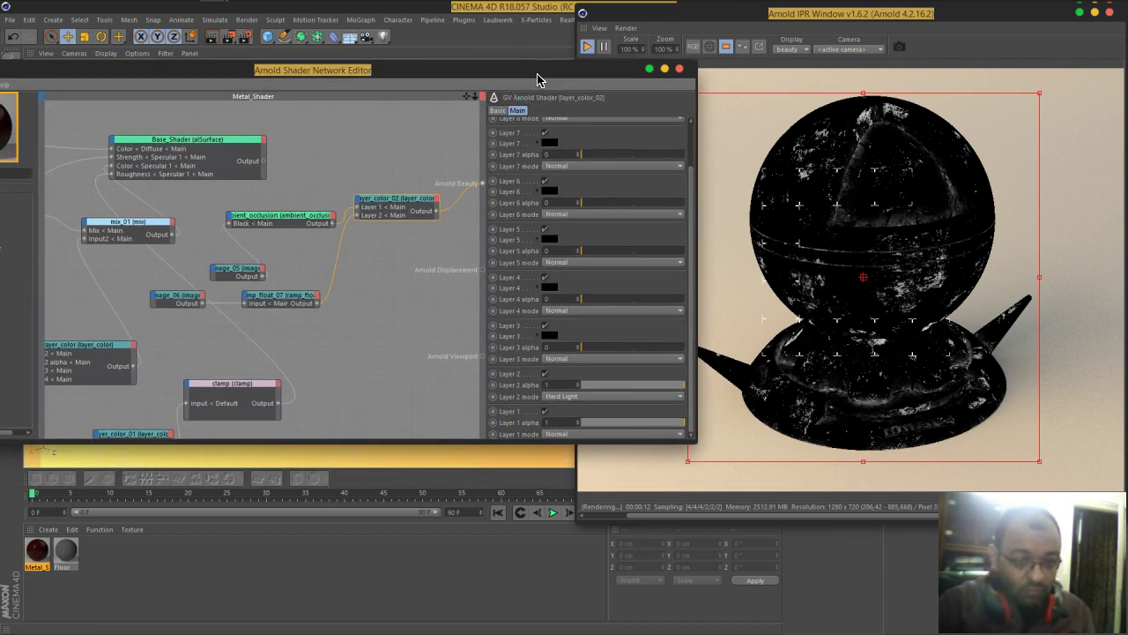
left_click_drag(539, 79, 628, 107)
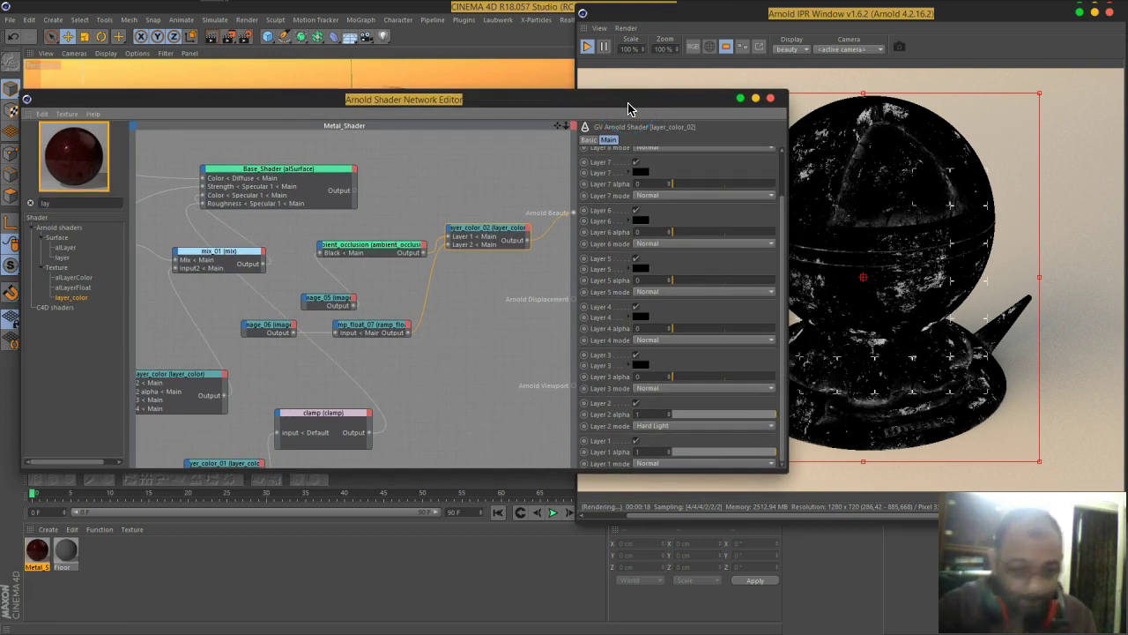
left_click(749, 86)
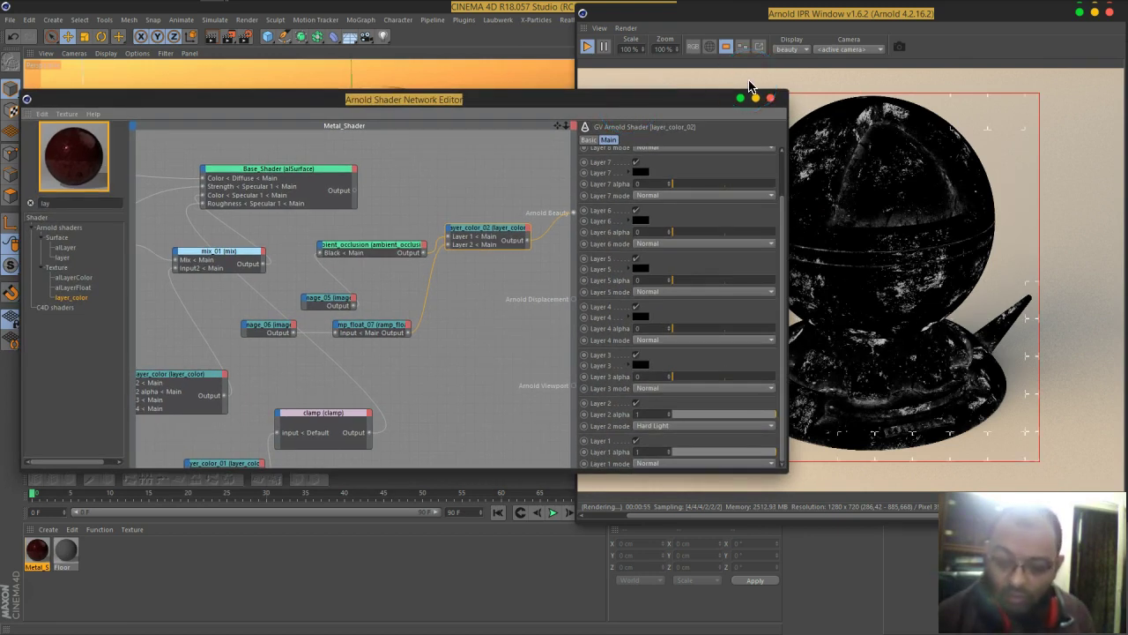
left_click(762, 110)
left_click(828, 59)
left_click(636, 140)
left_click(578, 121)
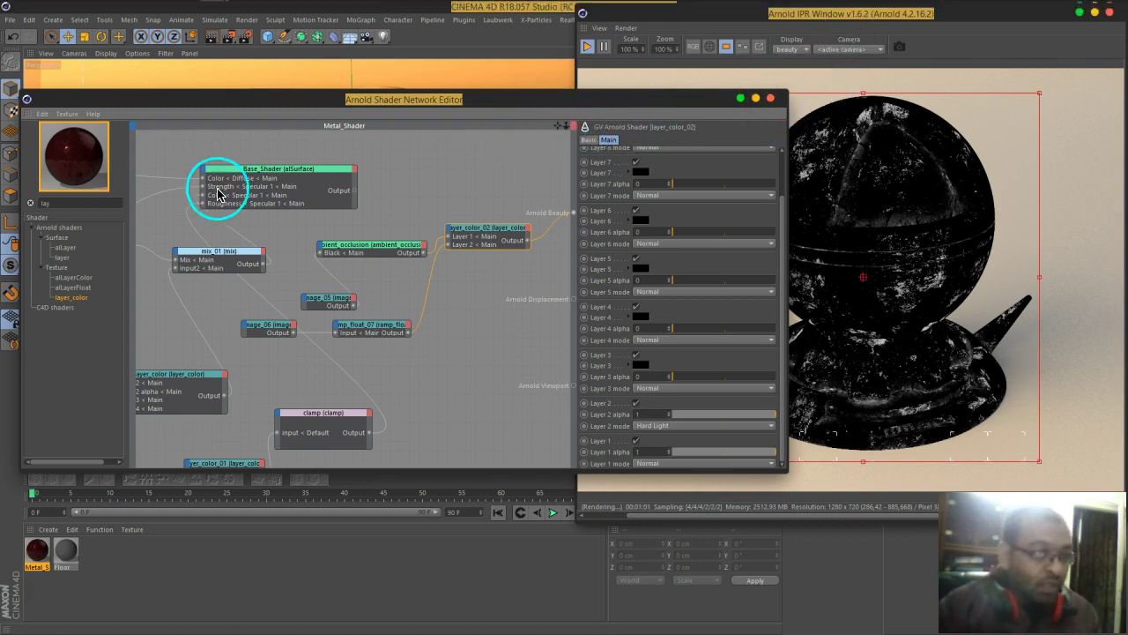
- Find the flat surface shader and add it to the network connected to Arnold Beauty
left_click(95, 202)
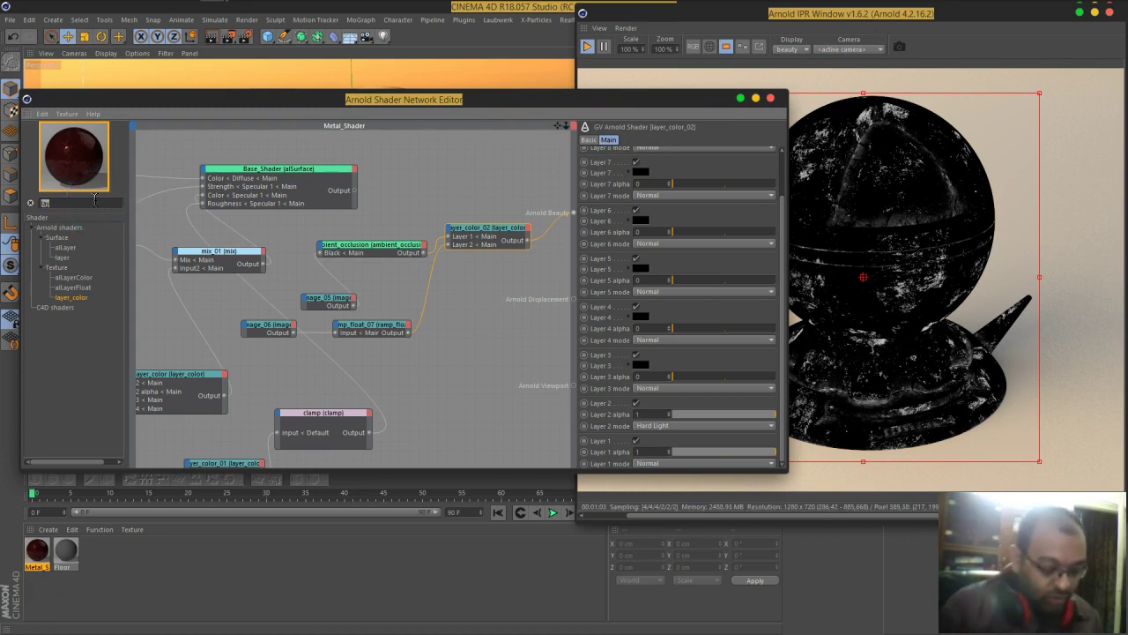
key("BackSpace")
key("BackSpace")
key("BackSpace")
type("fla")
left_click_drag(61, 247, 577, 214)
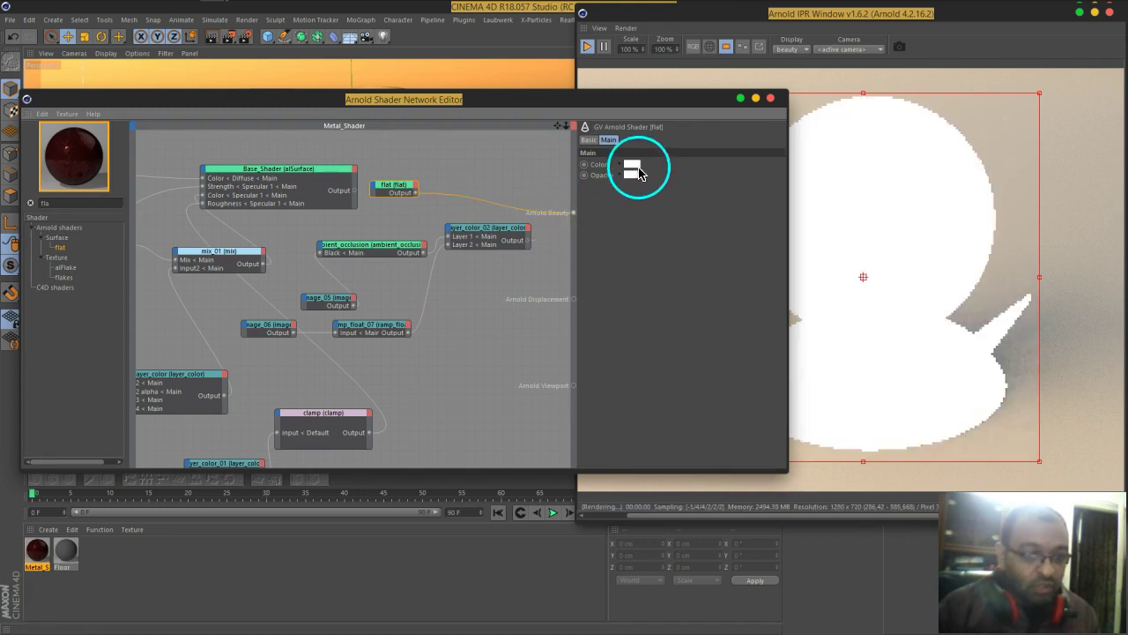
- Set the flat shader's color to a copper tan with H 31°, S 49% and V 71%
left_click(632, 164)
left_click_drag(616, 162, 660, 171)
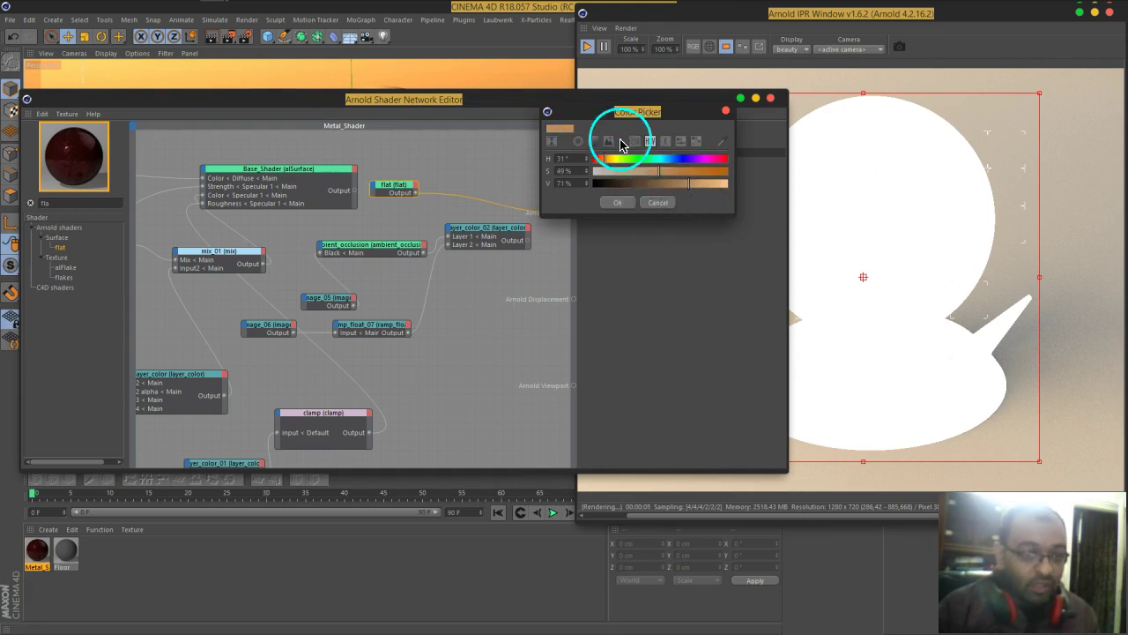
left_click(621, 203)
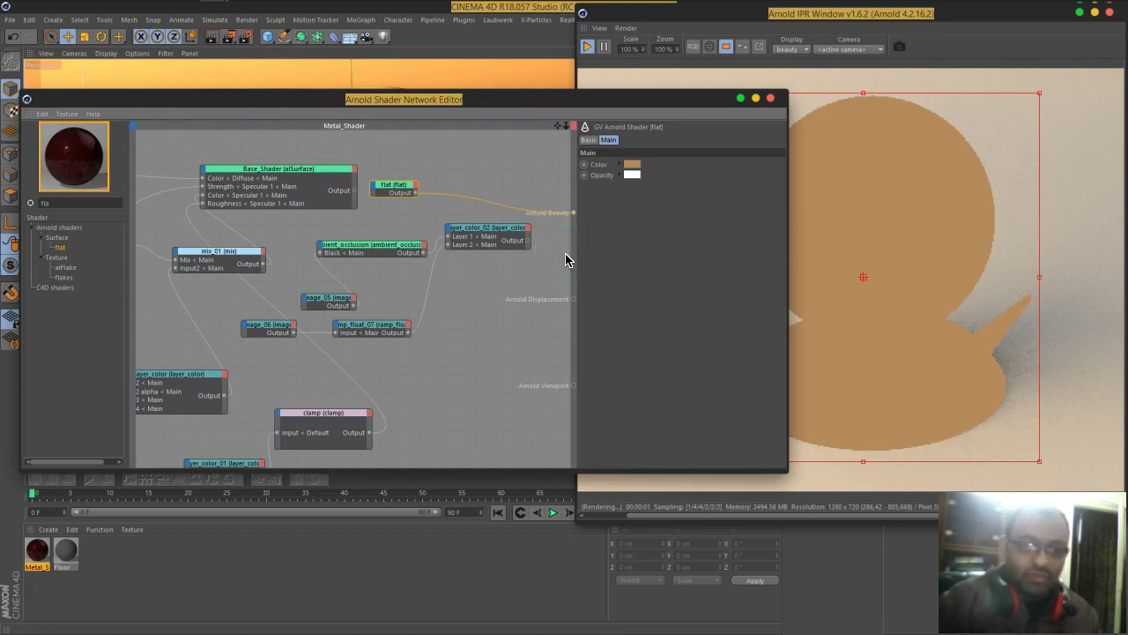
- Search the shaders for "lay" and add another layer_color node near layer_color_02
left_click(71, 204)
key("BackSpace")
key("BackSpace")
key("BackSpace")
type("lay")
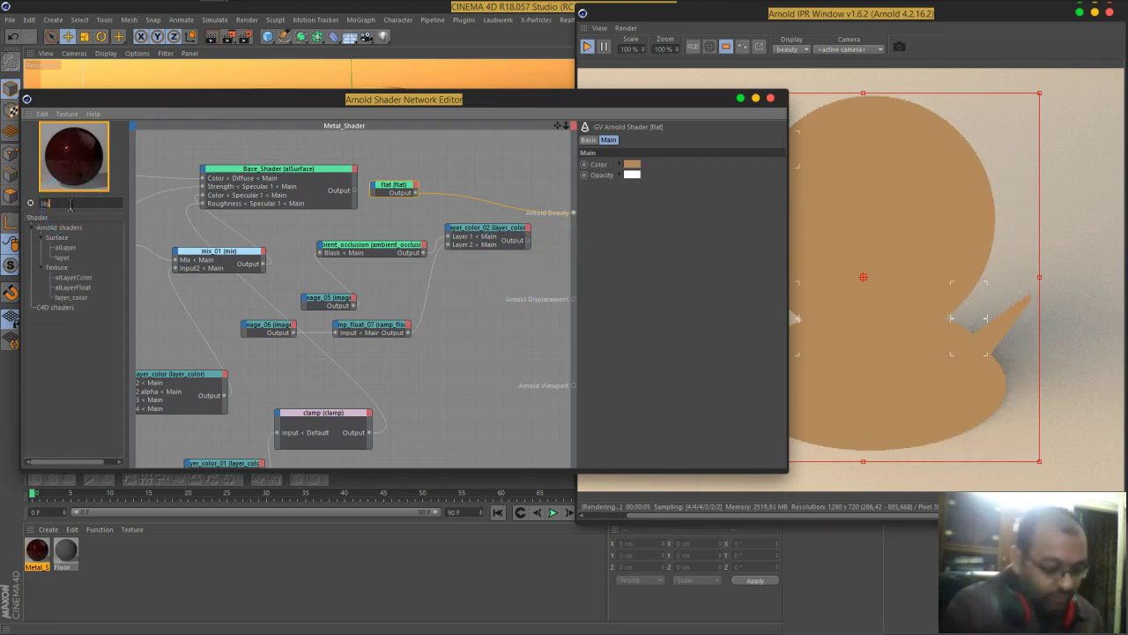
left_click_drag(87, 297, 503, 302)
middle_click_drag(503, 303, 382, 284)
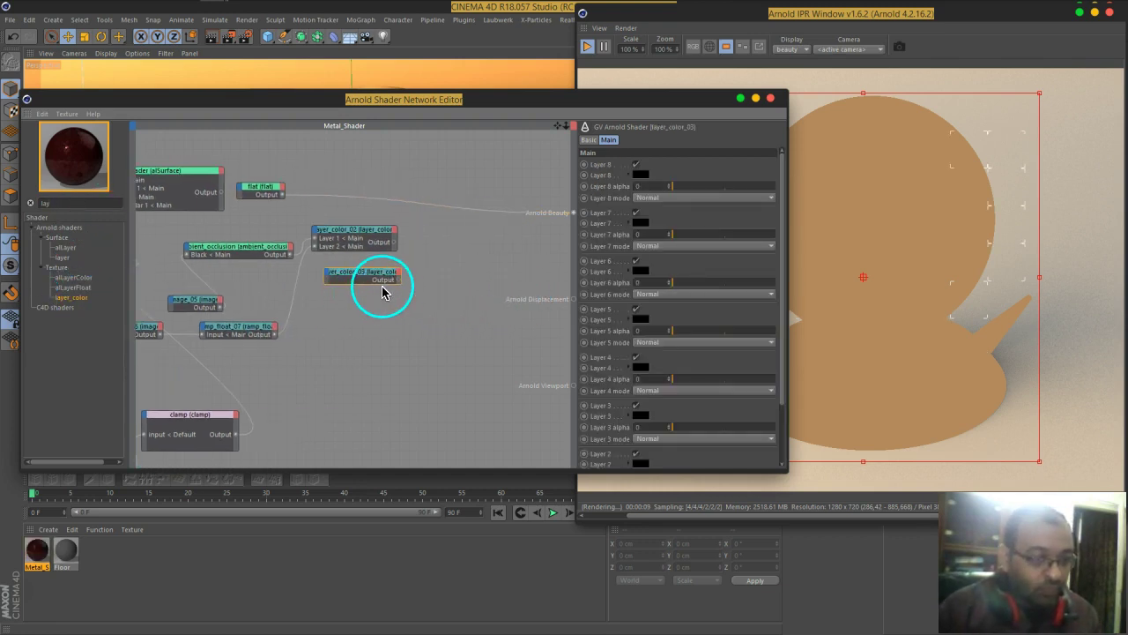
- Rearrange the network, placing the flat and Base_Shader nodes below layer_color_02 and the new layer_color node nearest the Arnold outputs
left_click_drag(376, 279, 453, 277)
left_click_drag(357, 231, 383, 244)
left_click_drag(272, 191, 370, 333)
left_click_drag(171, 171, 388, 387)
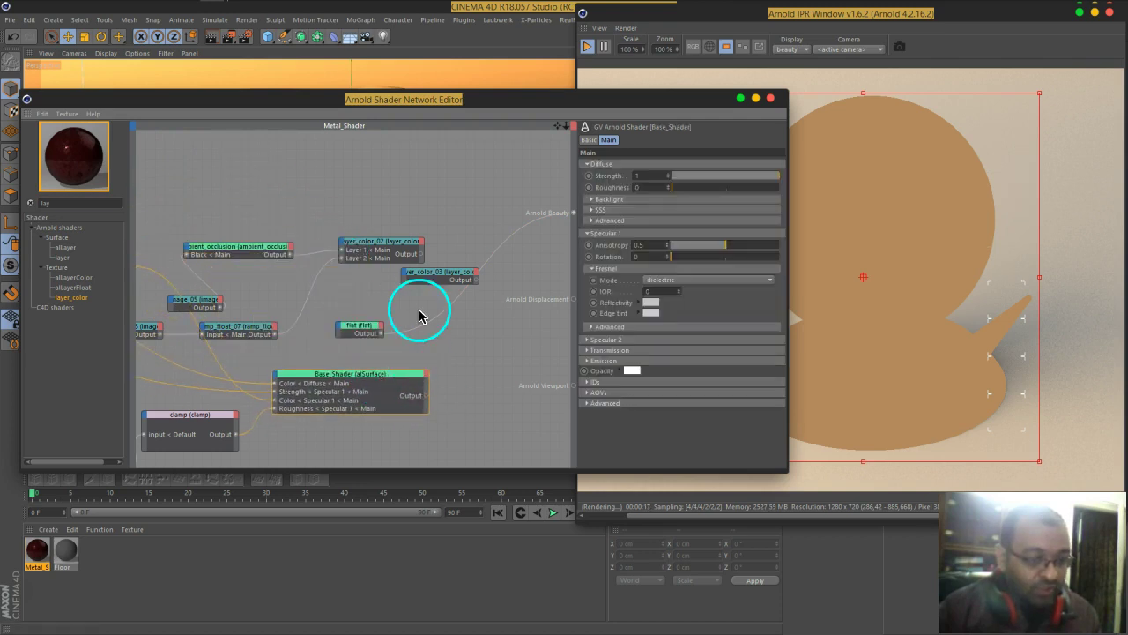
left_click_drag(438, 281, 481, 296)
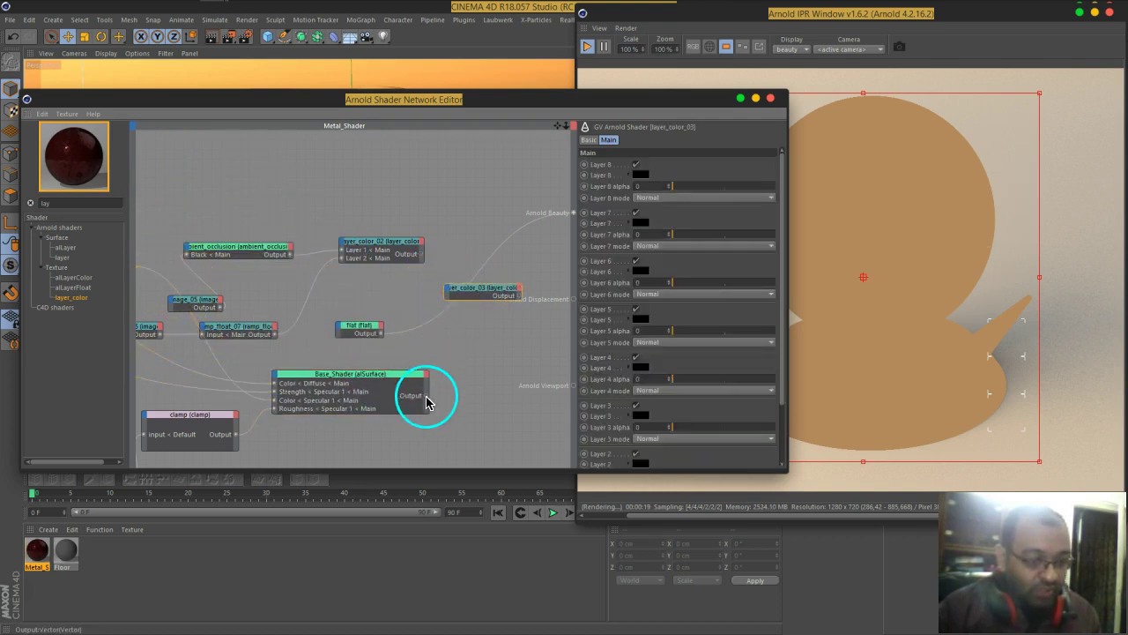
- Connect Base_Shader to Layer 1, flat to Layer 2 and layer_color_02 to Layer 2 alpha of layer_color_03, and output it to Arnold Beauty
left_click_drag(435, 398, 509, 462)
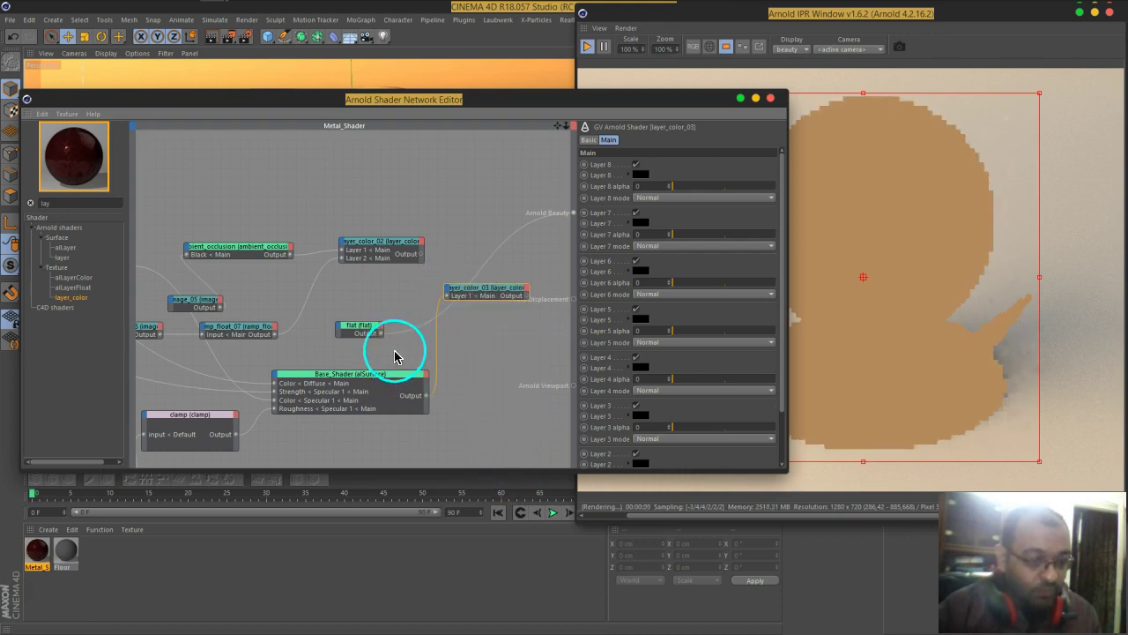
left_click_drag(382, 340, 504, 451)
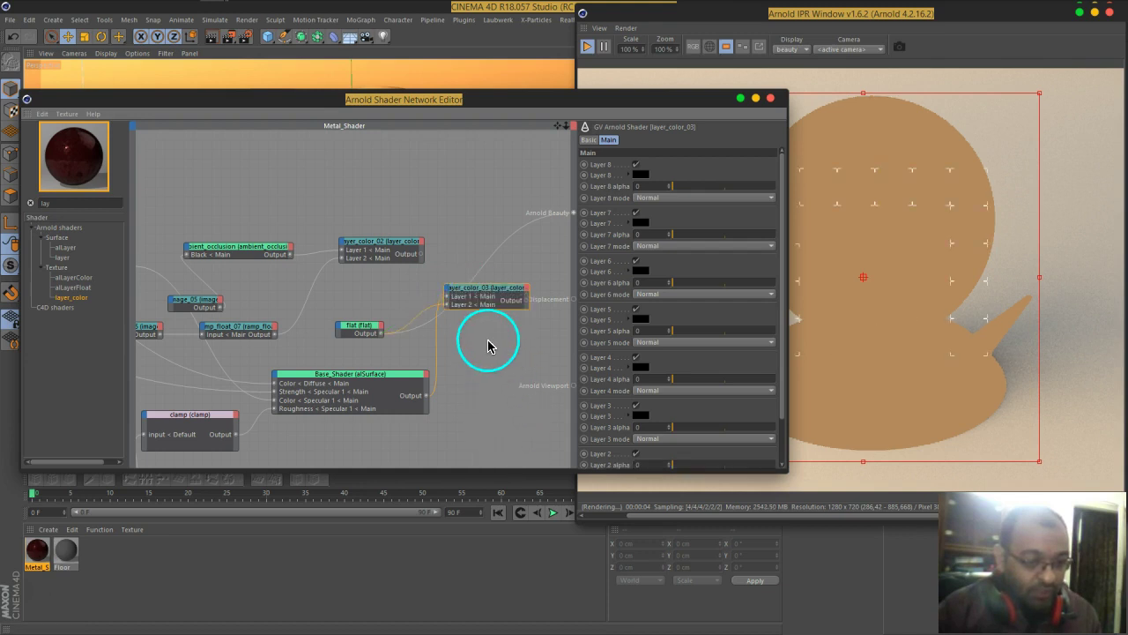
left_click_drag(421, 254, 509, 458)
left_click_drag(547, 305, 573, 212)
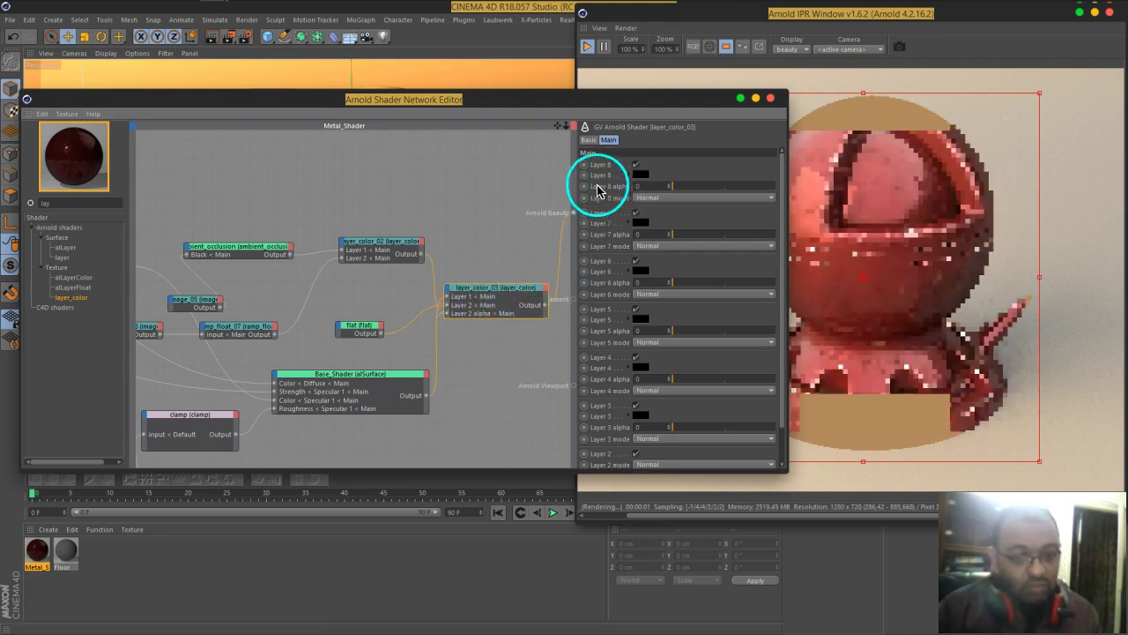
left_click_drag(579, 117, 415, 72)
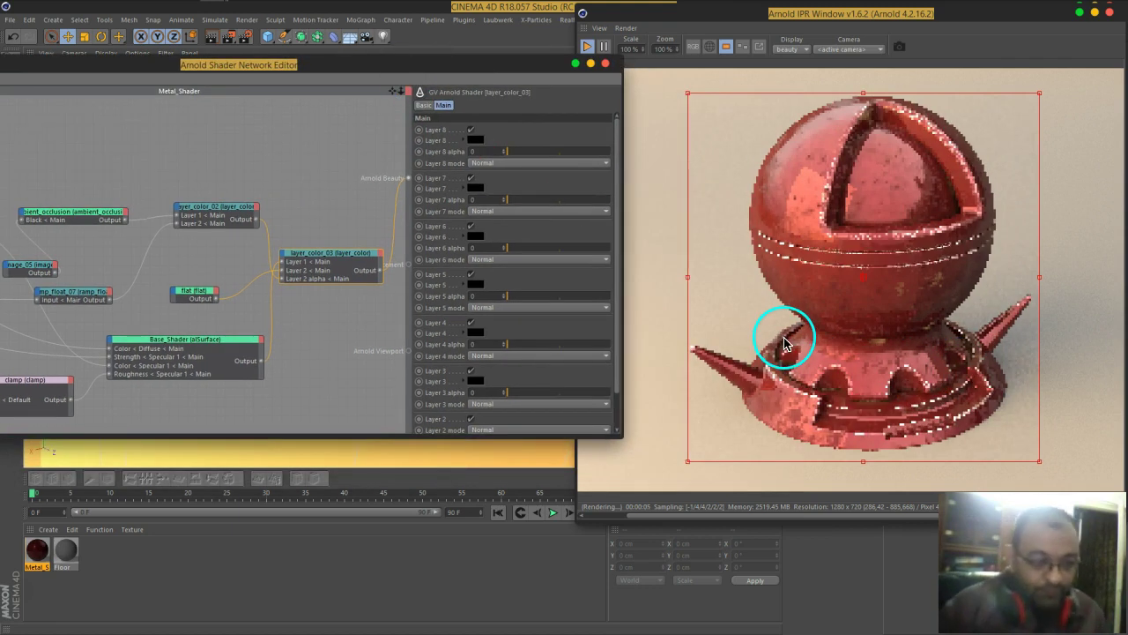
scroll(533, 370, "down", 1)
scroll(534, 371, "down", 3)
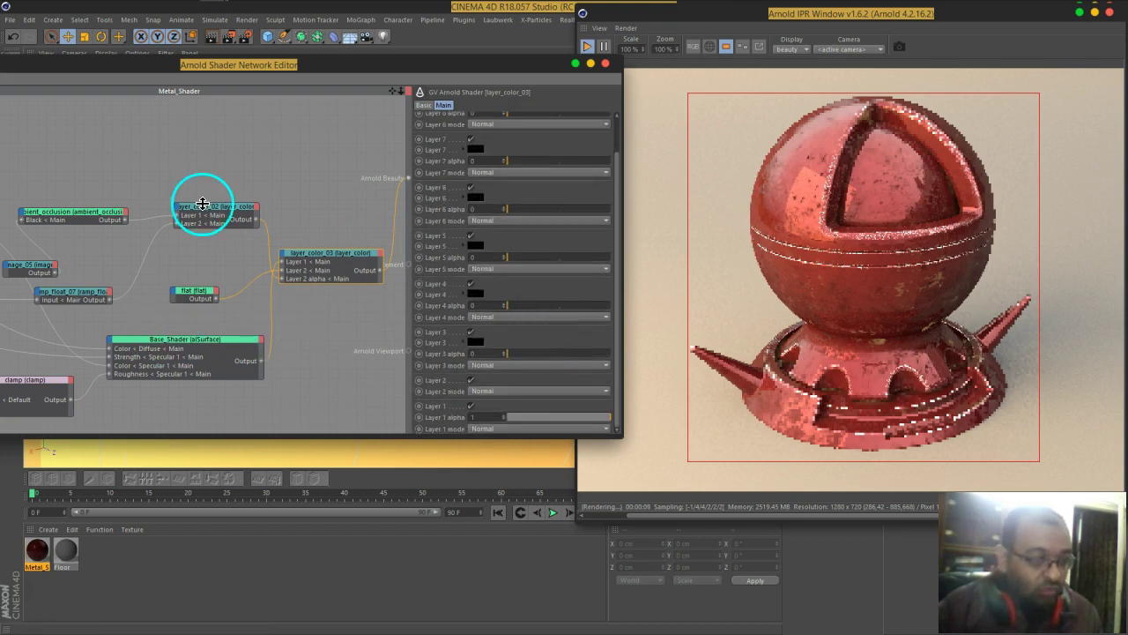
- Lower the first two points of the ramp_float_07 curve slightly to reduce the grunge contribution in the layer mask
left_click(74, 298)
left_click(934, 465)
left_click(938, 332)
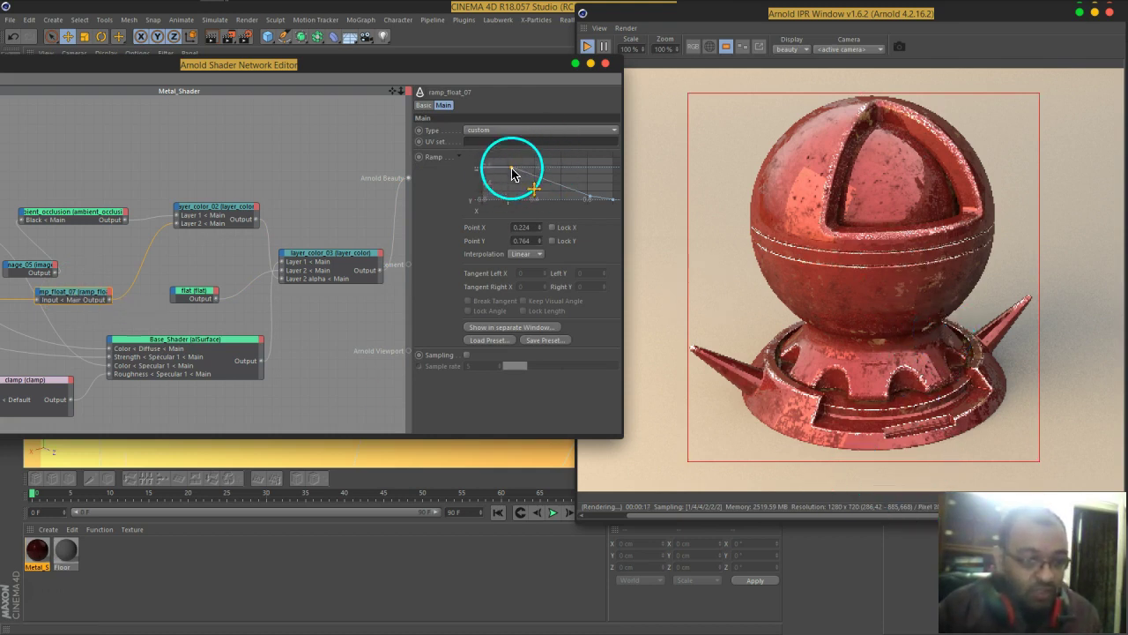
left_click_drag(532, 157, 476, 177)
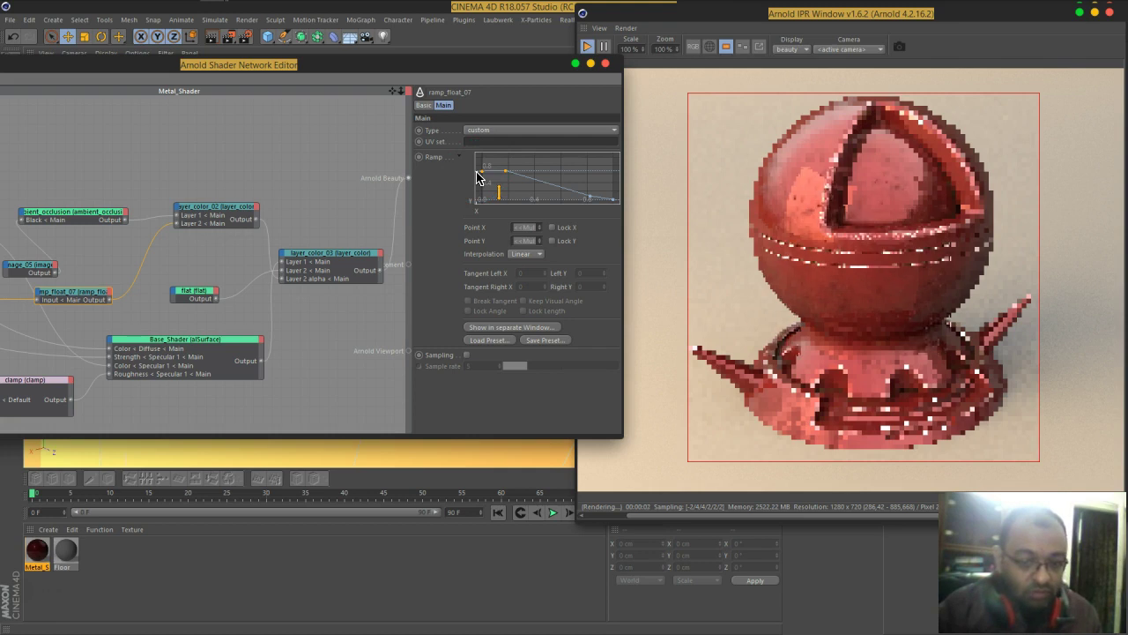
- Examine the rendered shader ball in the Arnold IPR, checking the crevices, the lower sphere and the worn paint on the upper sphere
mouse_move(912, 398)
left_mouse_down()
mouse_move(871, 400)
mouse_move(932, 396)
mouse_move(832, 390)
mouse_move(875, 401)
mouse_move(842, 410)
mouse_move(879, 416)
mouse_move(931, 475)
mouse_move(863, 403)
mouse_move(884, 401)
mouse_move(882, 340)
left_mouse_up()
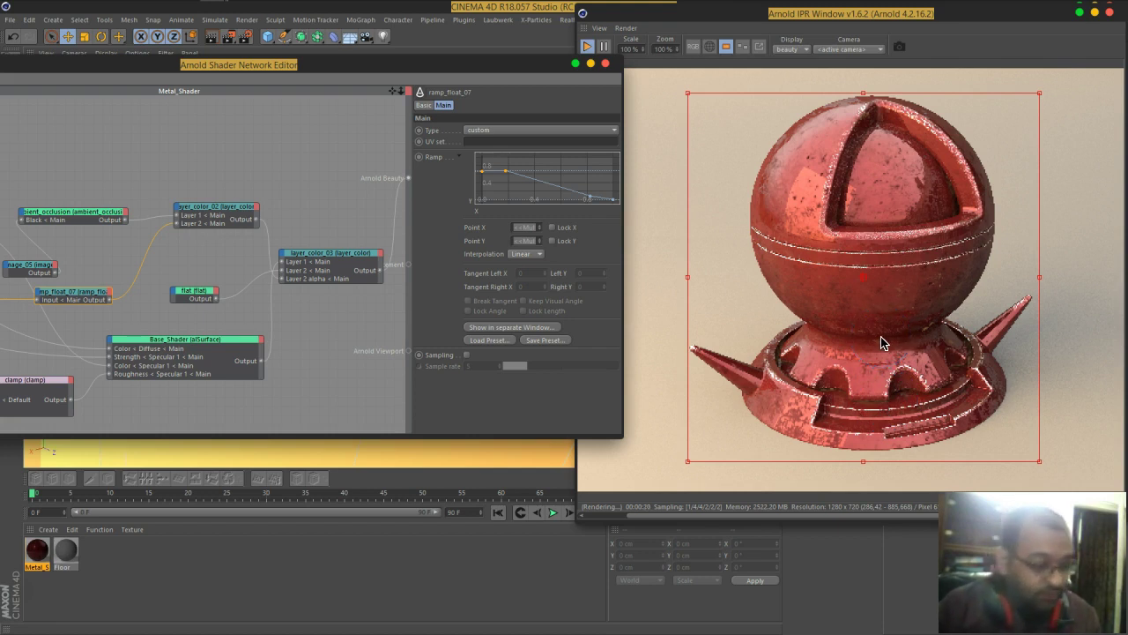
left_click(905, 371)
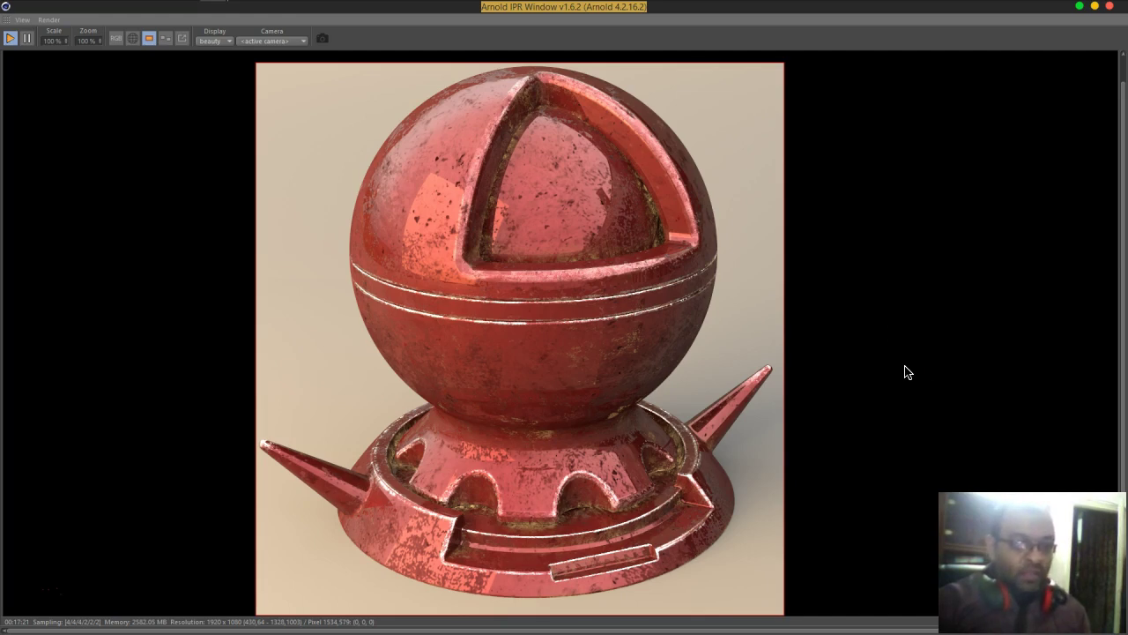
left_click_drag(906, 371, 615, 377)
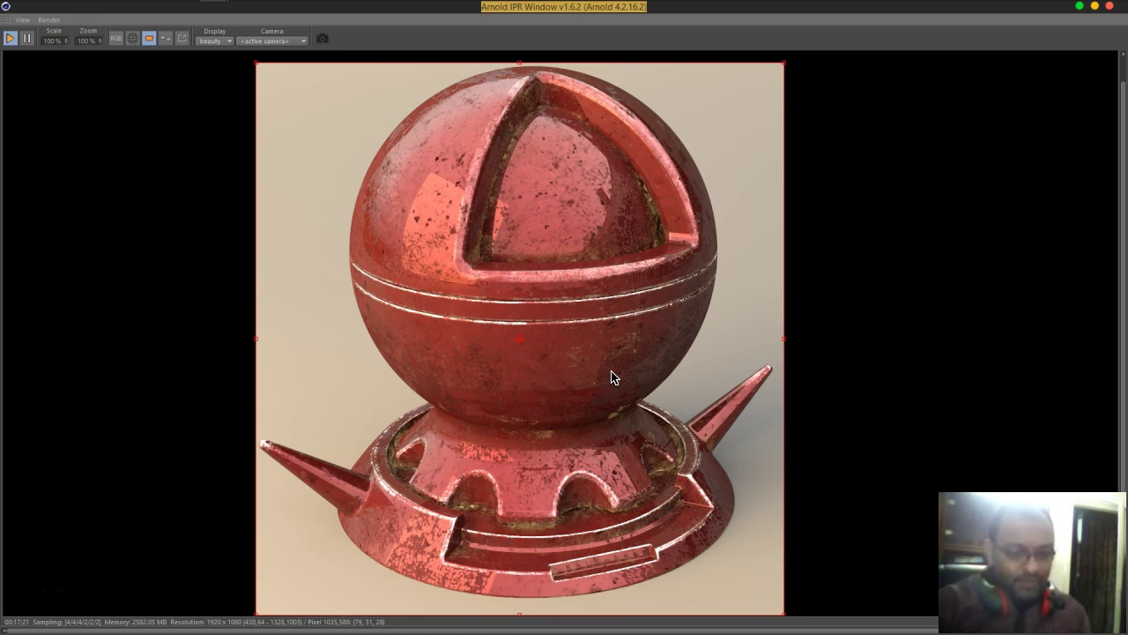
left_click(622, 379)
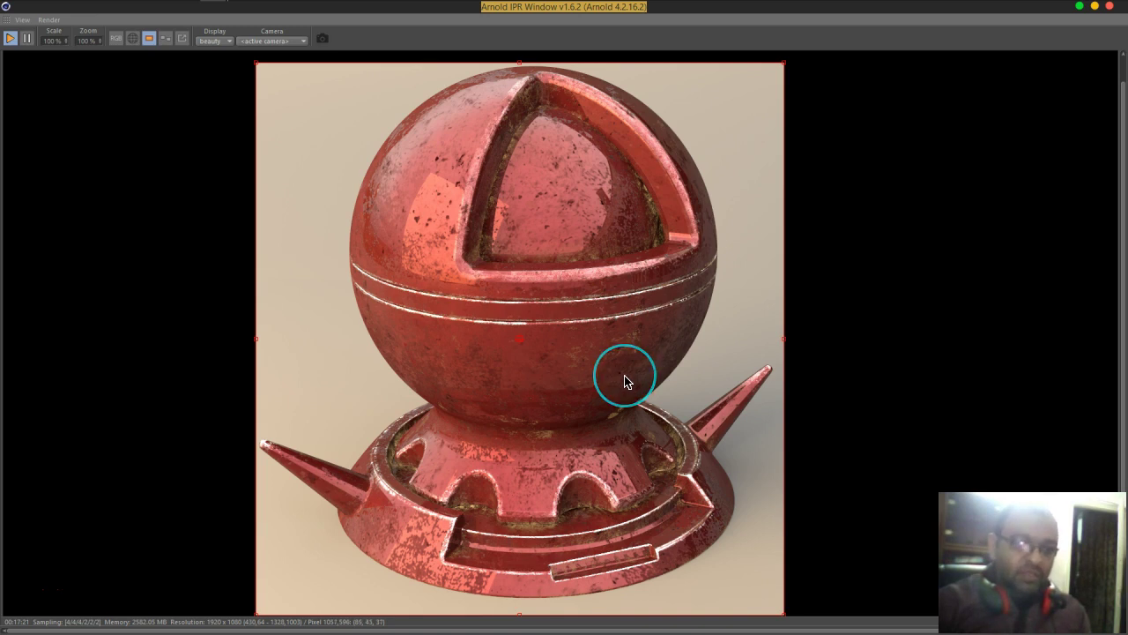
mouse_move(624, 376)
left_mouse_down()
mouse_move(506, 298)
mouse_move(491, 272)
mouse_move(410, 307)
mouse_move(500, 384)
mouse_move(453, 385)
mouse_move(470, 384)
mouse_move(421, 223)
mouse_move(439, 238)
mouse_move(462, 166)
mouse_move(441, 164)
mouse_move(420, 195)
left_mouse_up()
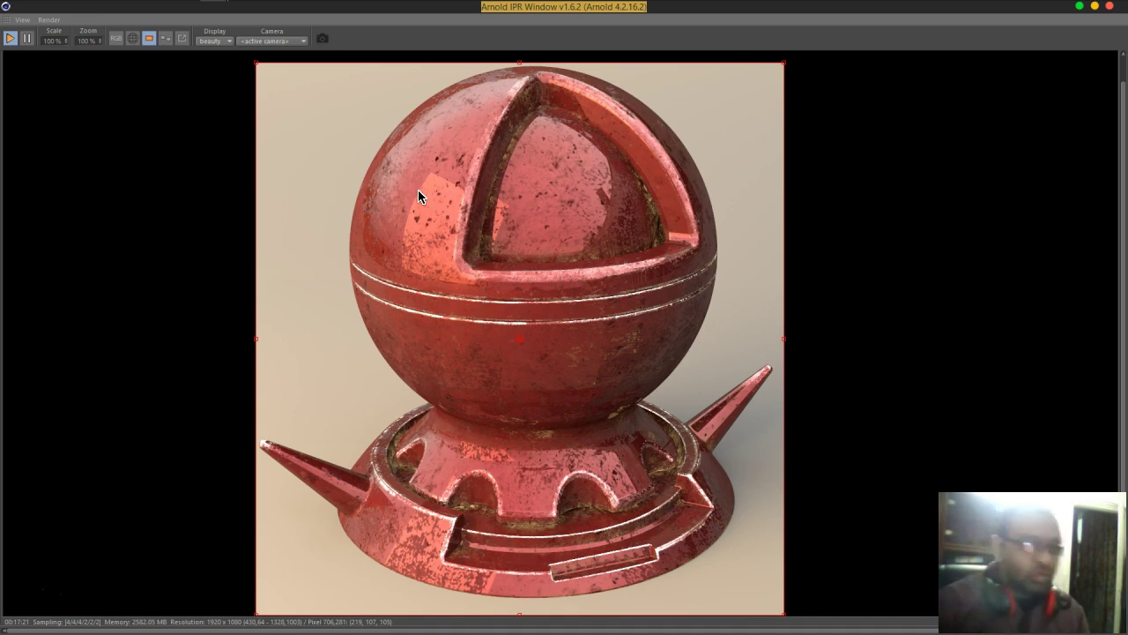
left_click(415, 214)
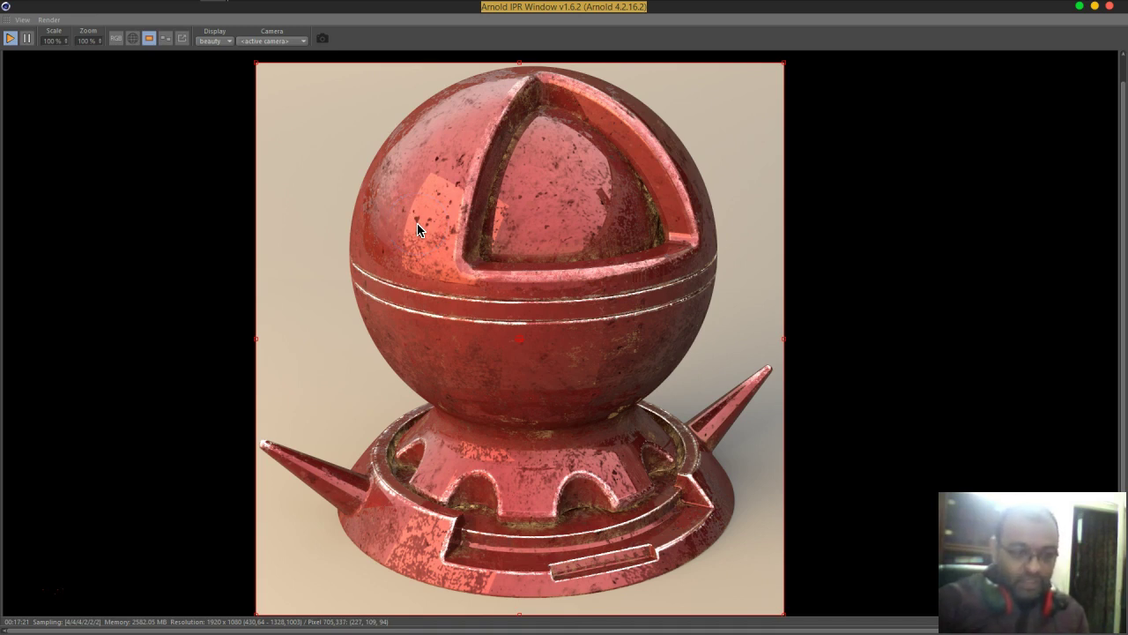
mouse_move(416, 221)
left_mouse_down()
mouse_move(430, 232)
mouse_move(447, 220)
mouse_move(457, 192)
mouse_move(448, 168)
mouse_move(416, 208)
mouse_move(446, 233)
mouse_move(431, 261)
left_mouse_up()
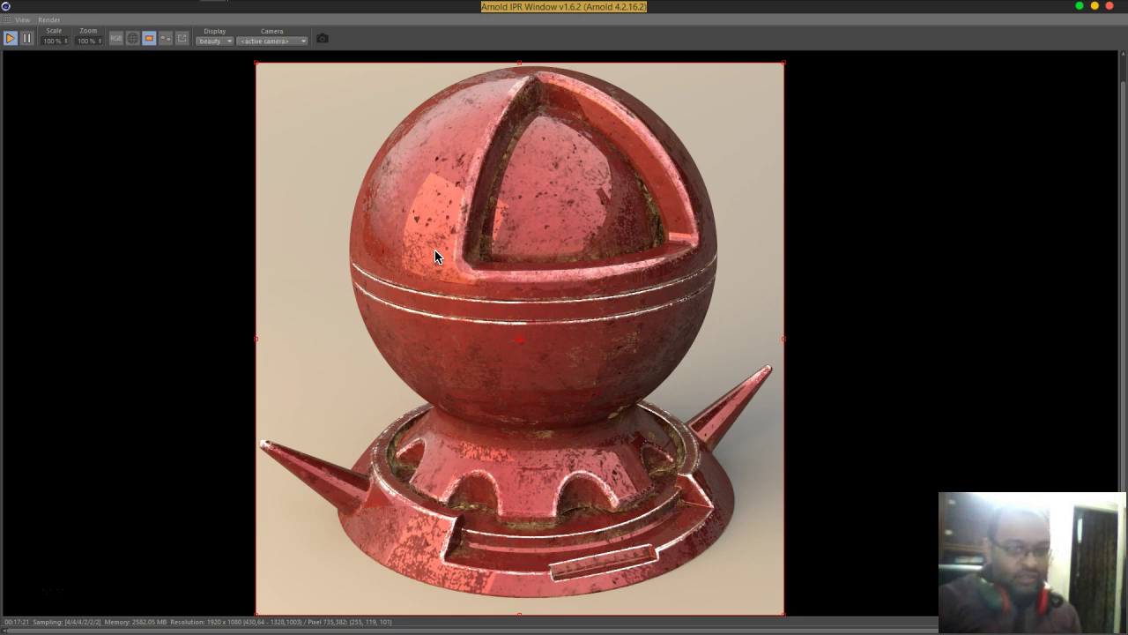
left_click(444, 222)
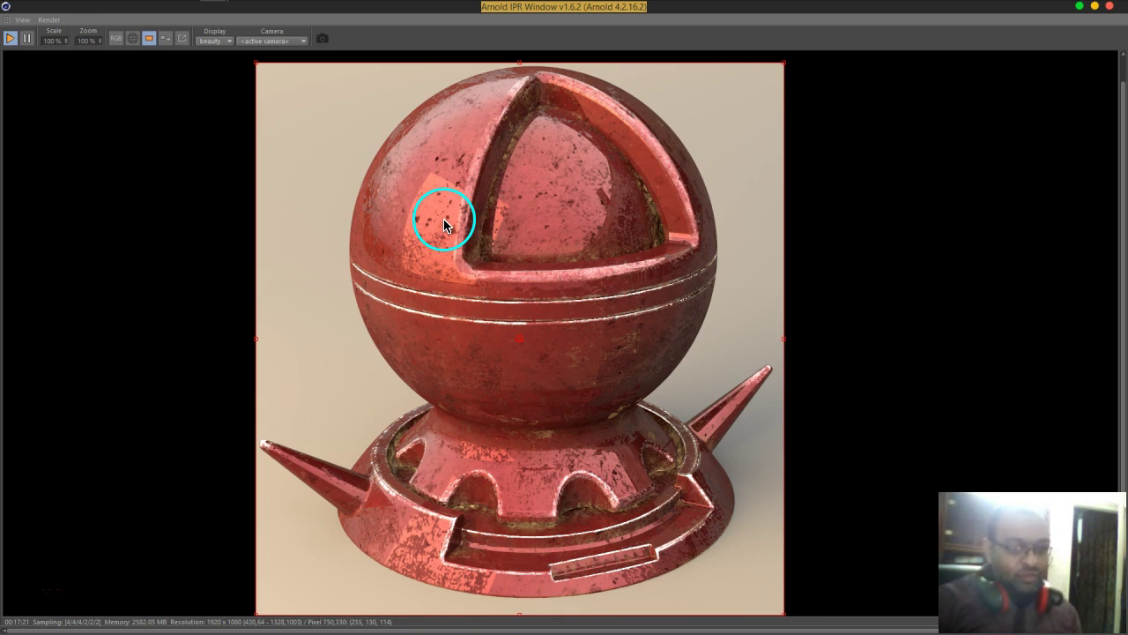